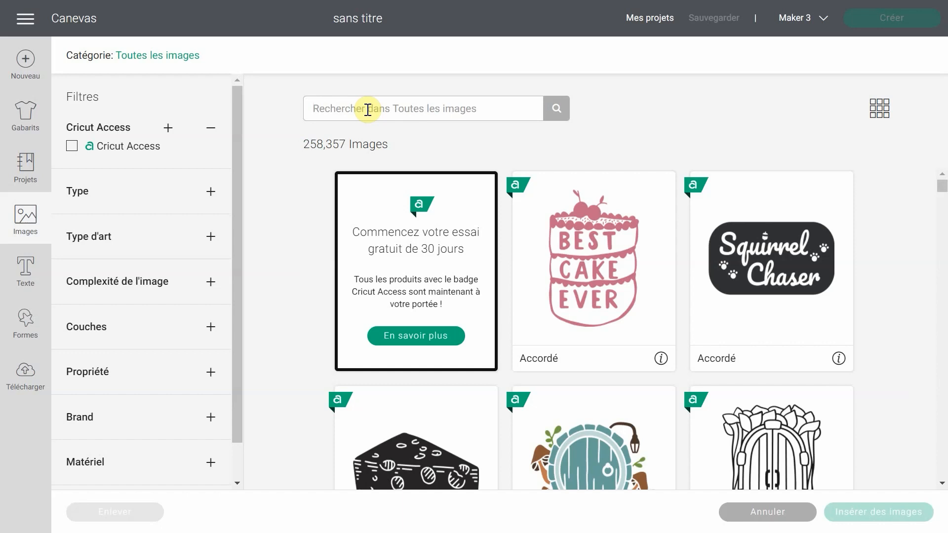
# Search the image library for "witch's brew" and find the purple Witch's Brew label
pyautogui.write("witch's brew")
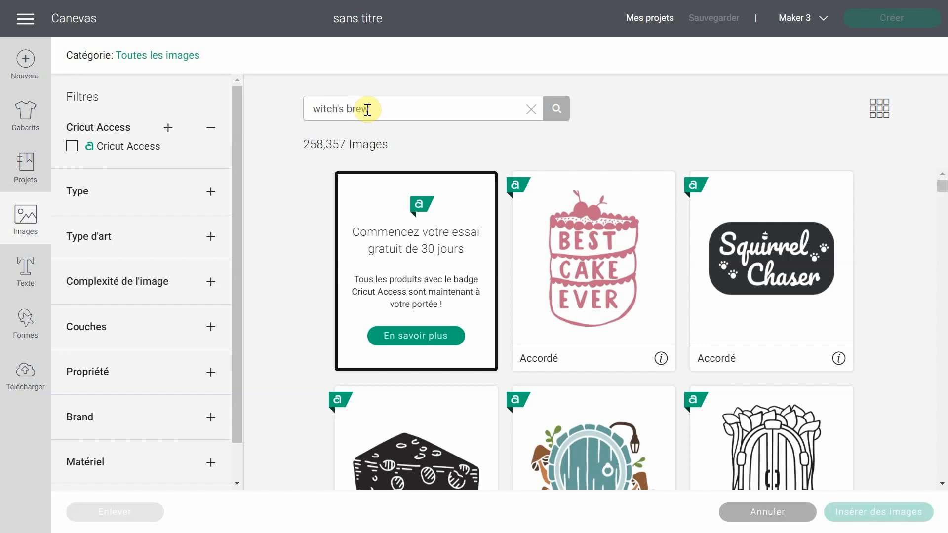
pyautogui.click(561, 111)
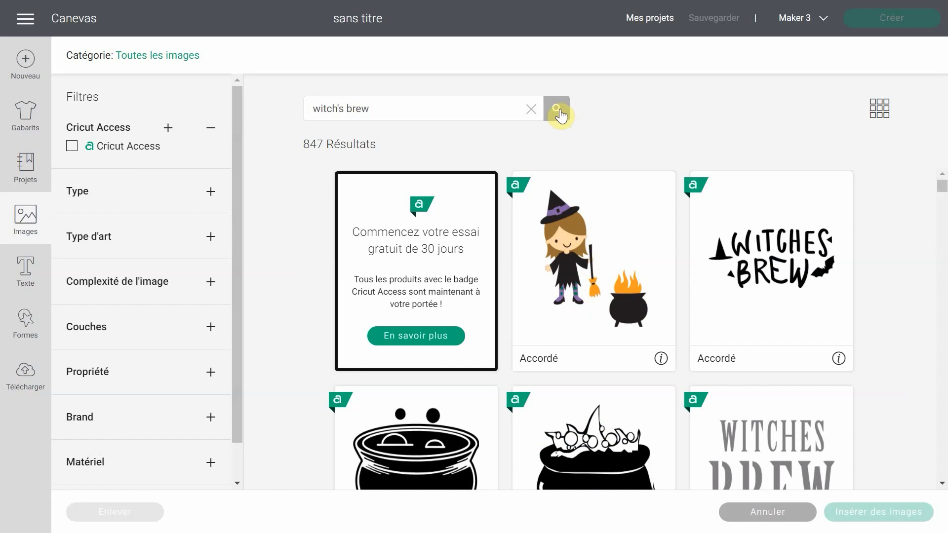
pyautogui.scroll(-5, 659, 295)
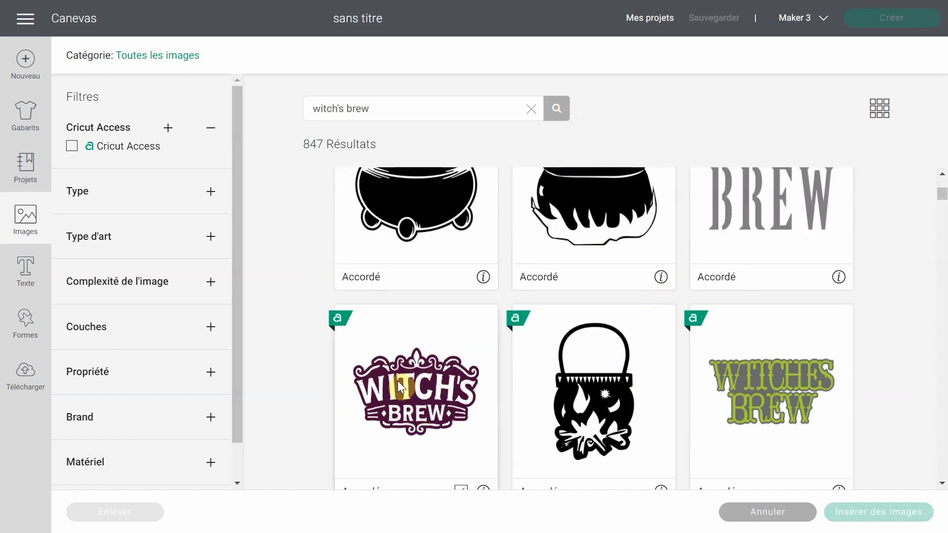
pyautogui.scroll(-2, 398, 380)
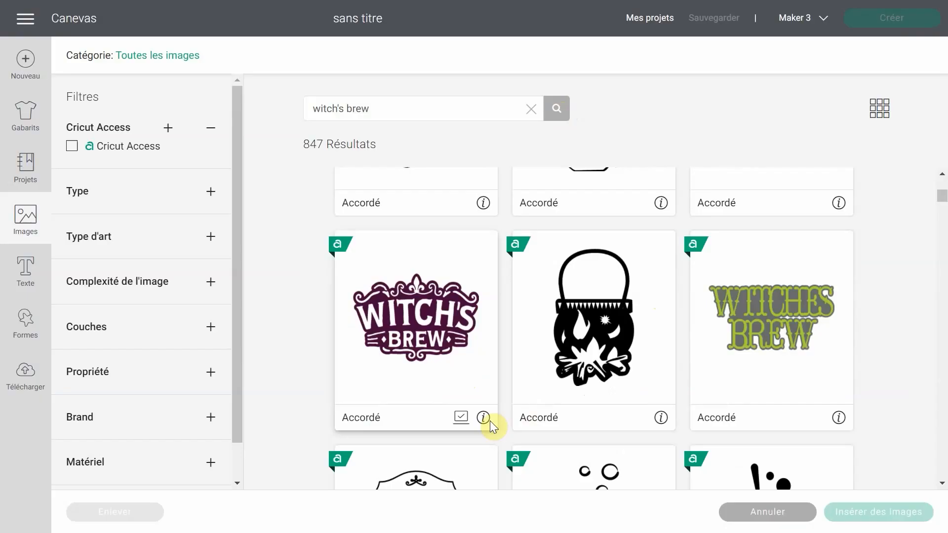
# View the image set of the purple Witch's Brew label and insert its red and purple Witch's Brew design into the canvas
pyautogui.click(484, 419)
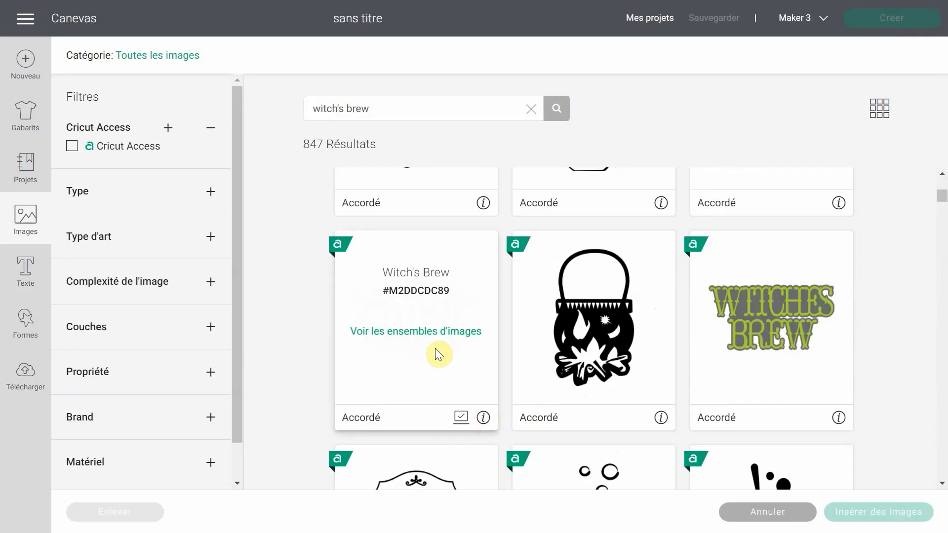
pyautogui.click(423, 332)
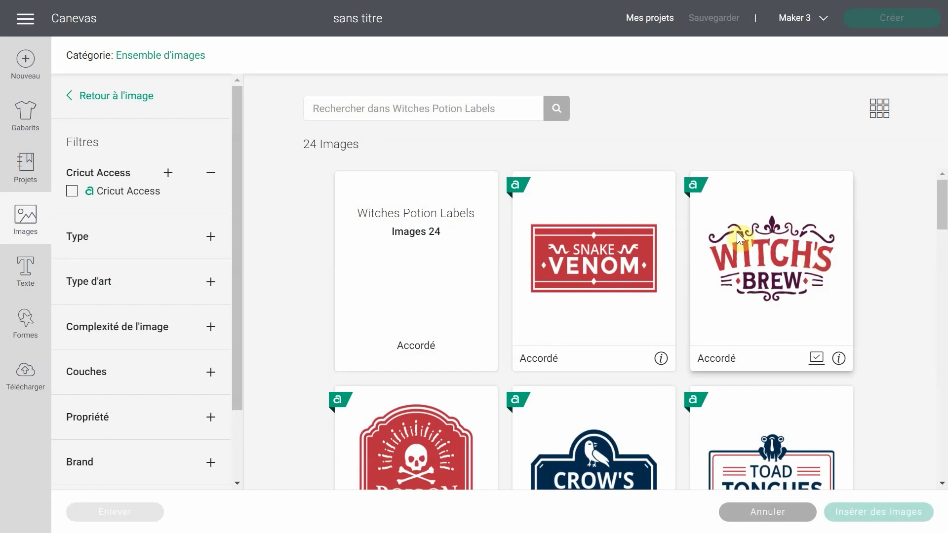
pyautogui.click(803, 250)
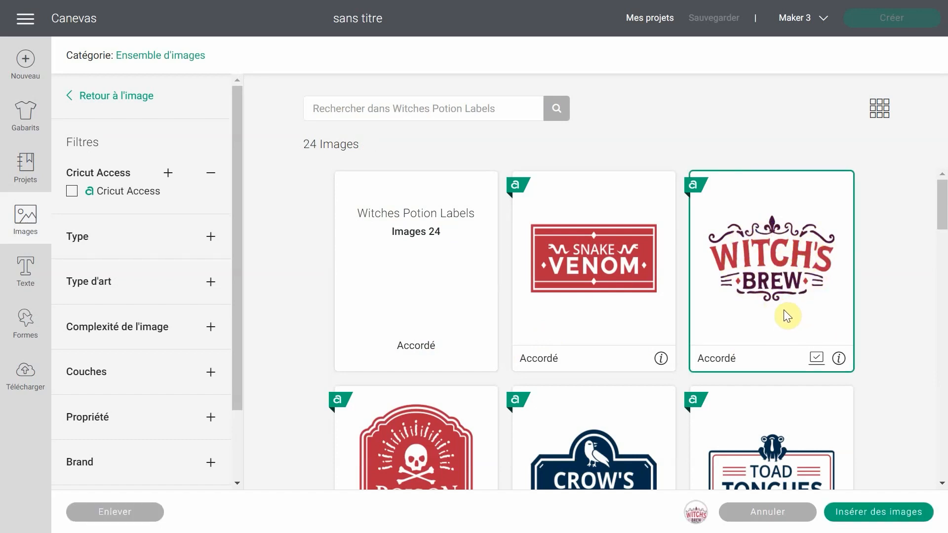
pyautogui.click(862, 519)
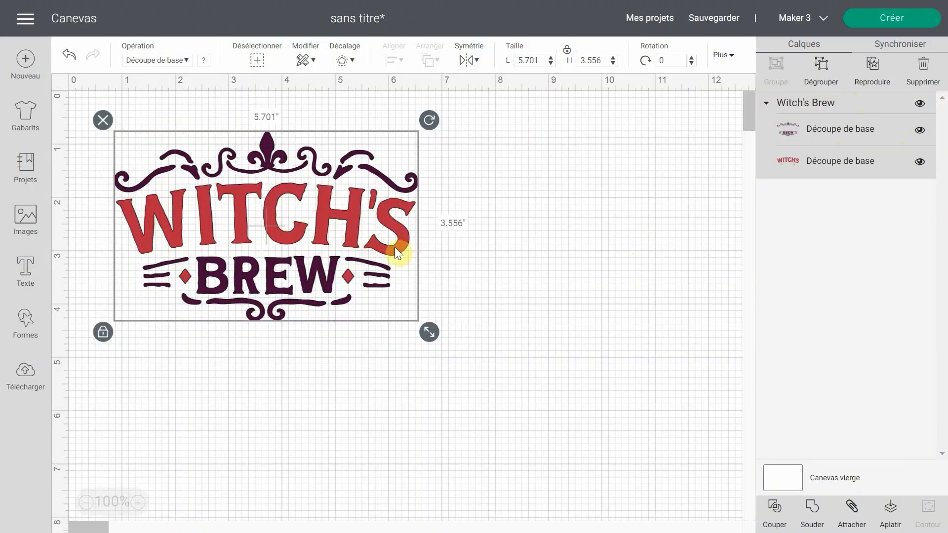
# Duplicate the Witch's Brew design and place the copy beside the original
pyautogui.click(878, 75)
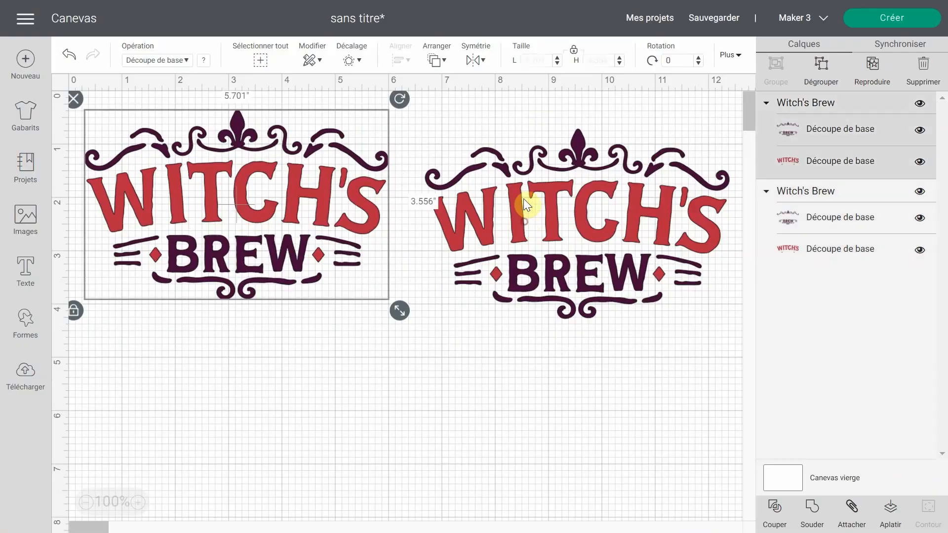
pyautogui.moveTo(524, 200); pyautogui.dragTo(521, 212)
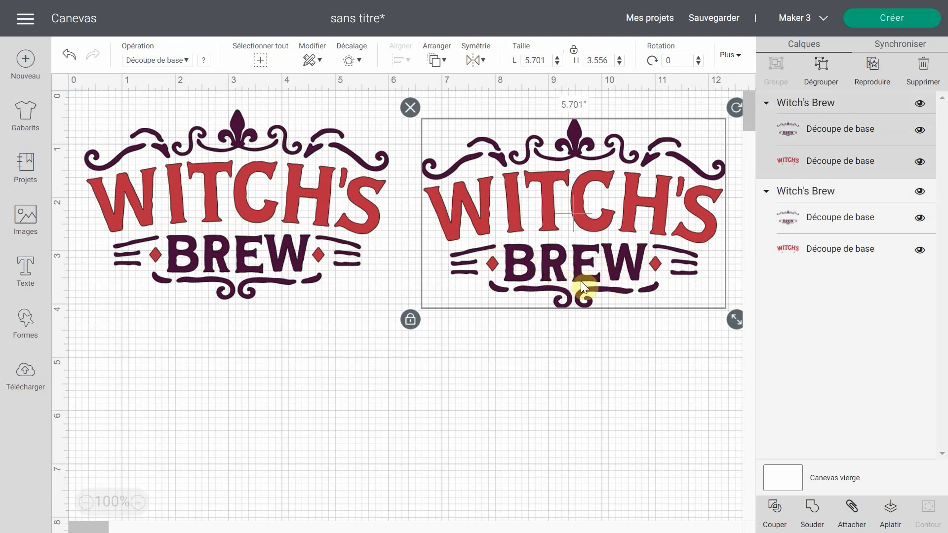
# Isolate each colour layer of the copied design in turn, leaving only its red WITCH'S layer hidden
pyautogui.click(919, 163)
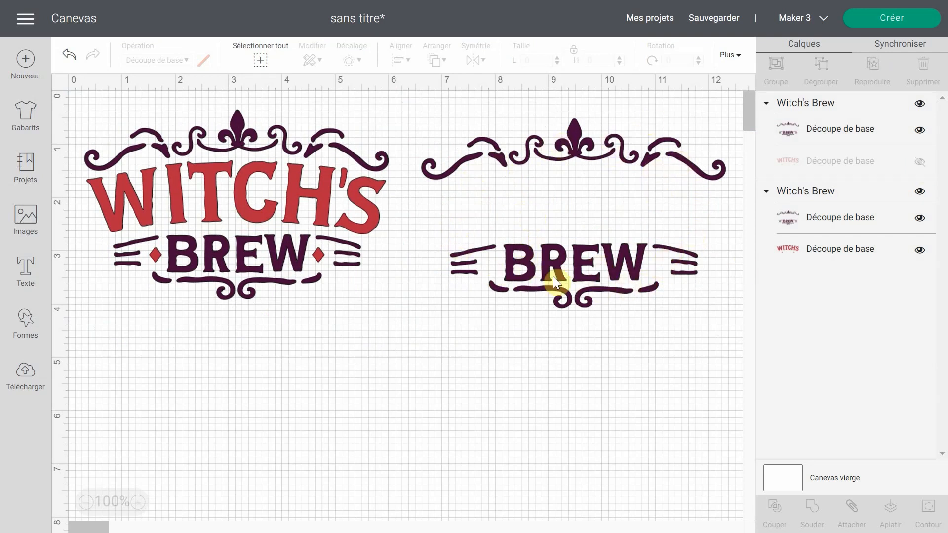
pyautogui.click(919, 130)
pyautogui.click(920, 161)
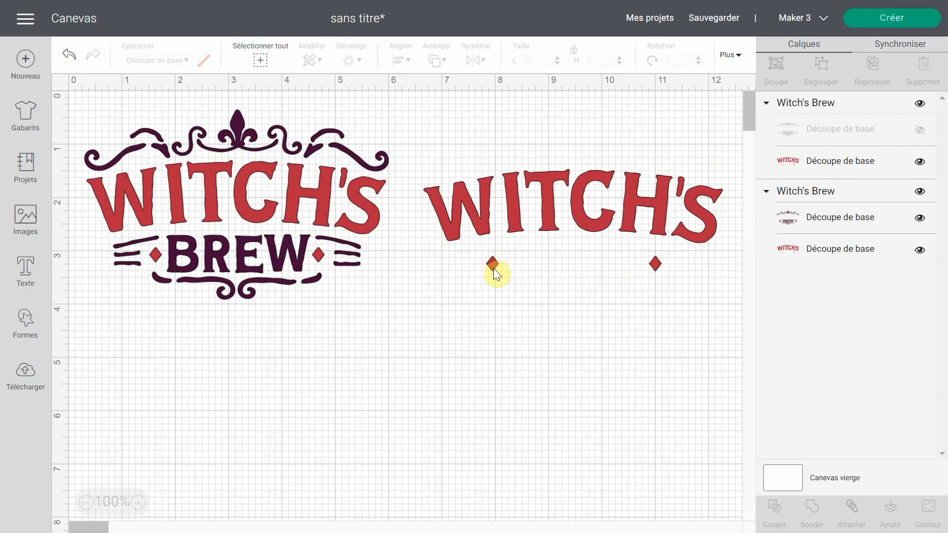
pyautogui.click(920, 130)
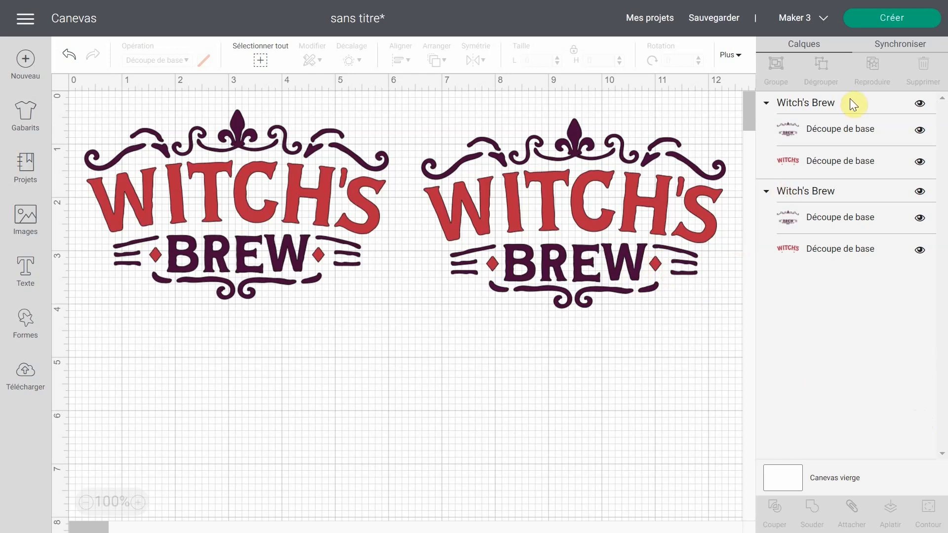
pyautogui.click(921, 163)
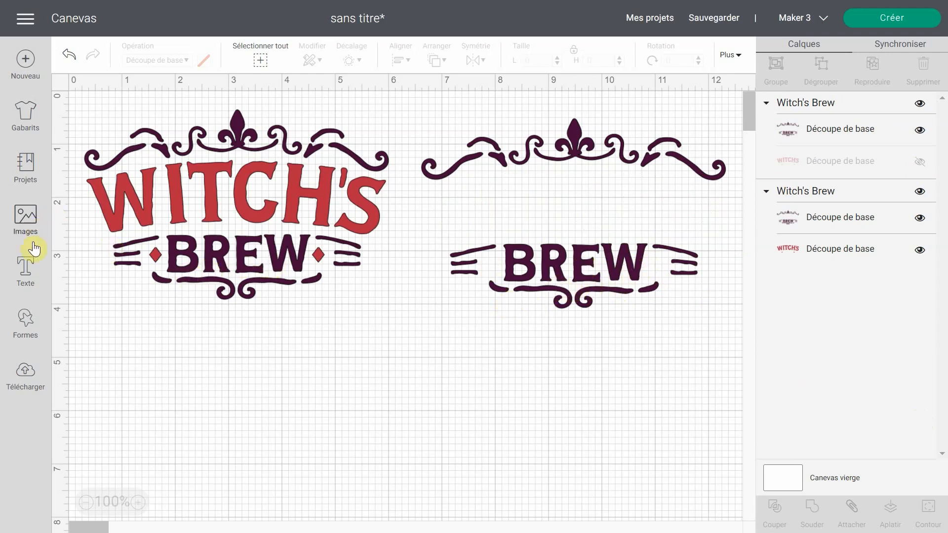
# Add a square, unlock its proportions and resize it to a rectangle about 2.78 by 1.53 inches covering the copy's word BREW
pyautogui.click(23, 321)
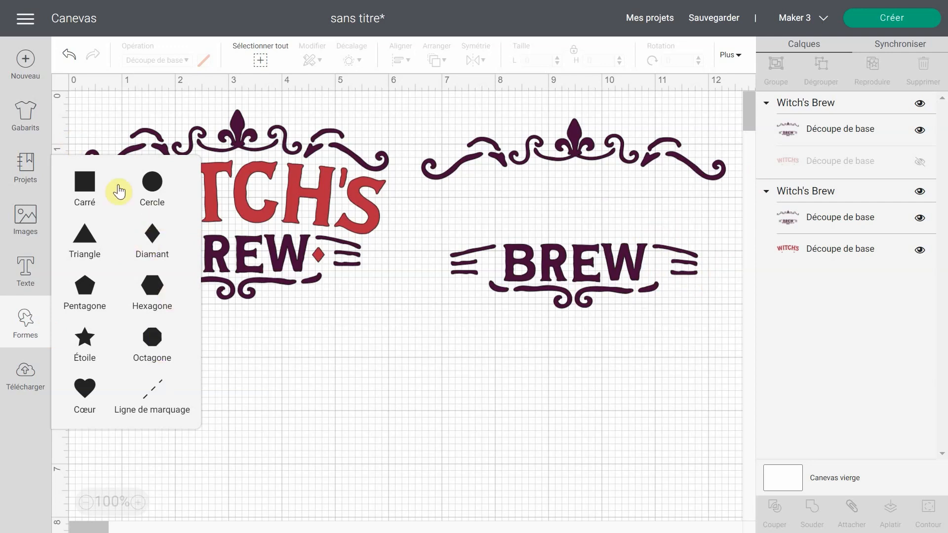
pyautogui.click(85, 187)
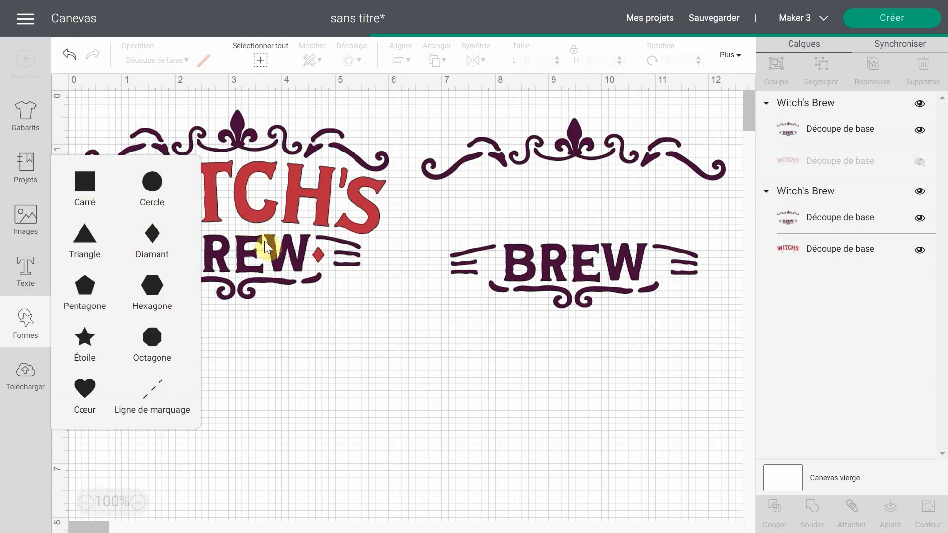
pyautogui.moveTo(264, 247); pyautogui.dragTo(625, 296)
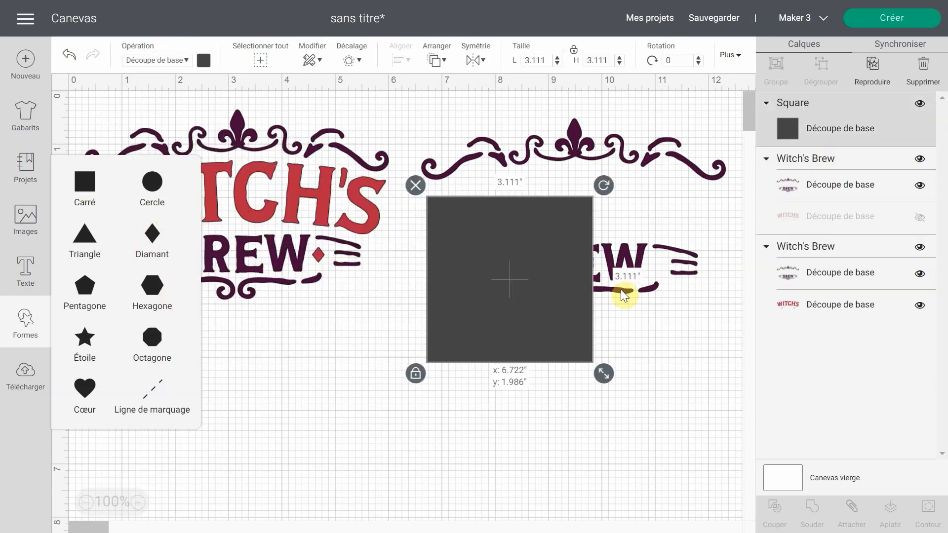
pyautogui.moveTo(674, 377); pyautogui.dragTo(658, 363)
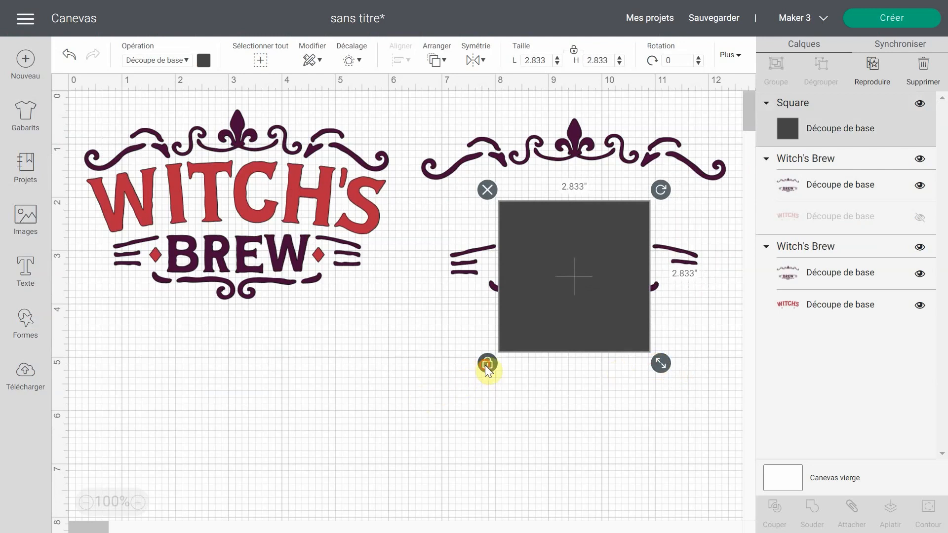
pyautogui.click(487, 366)
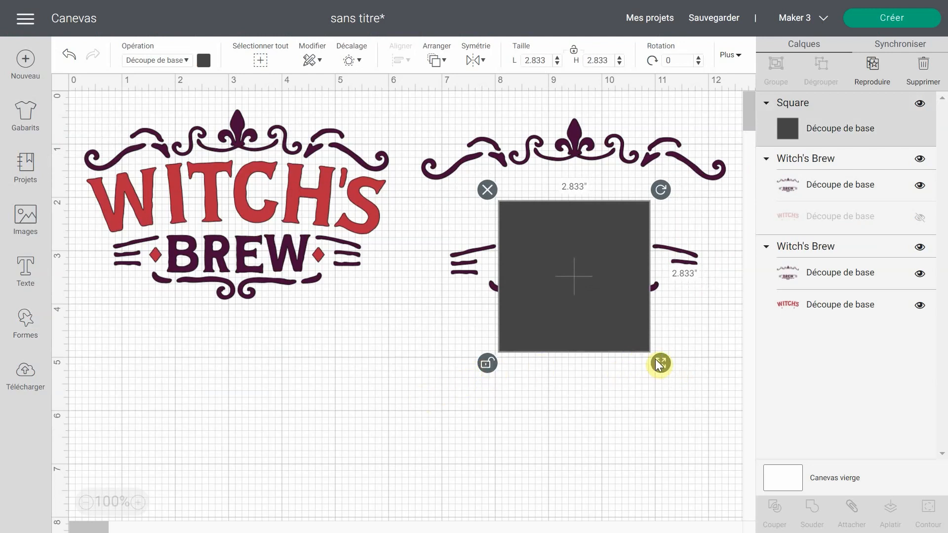
pyautogui.moveTo(661, 364); pyautogui.dragTo(658, 293)
pyautogui.moveTo(613, 227); pyautogui.dragTo(612, 225)
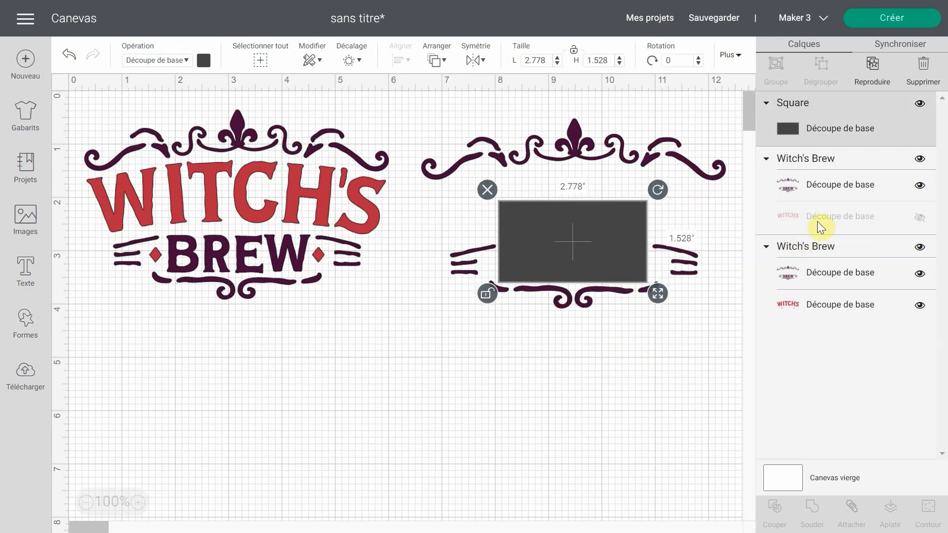
# Slice the rectangle with the purple layer of the copied design and select the resulting grey rectangle piece
pyautogui.moveTo(658, 470); pyautogui.dragTo(518, 146)
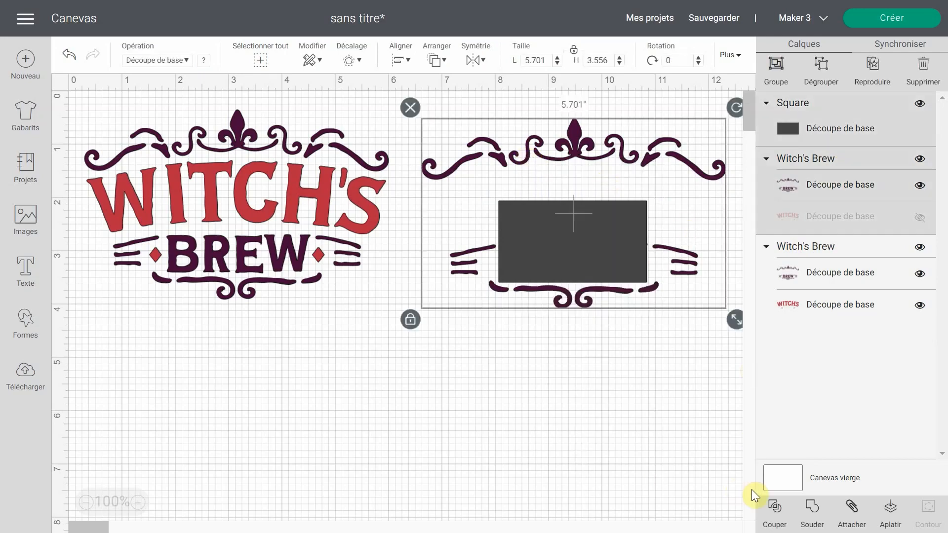
pyautogui.click(780, 508)
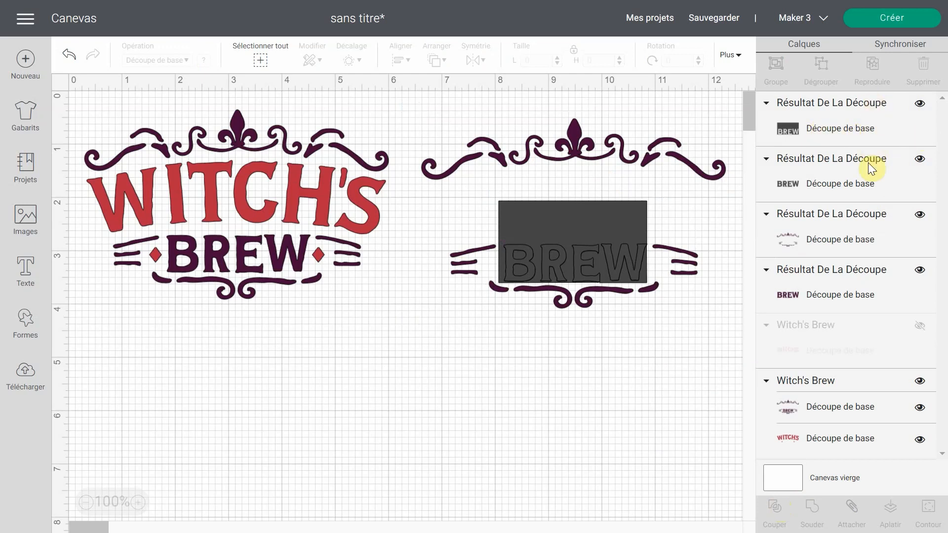
pyautogui.click(864, 239)
pyautogui.click(848, 126)
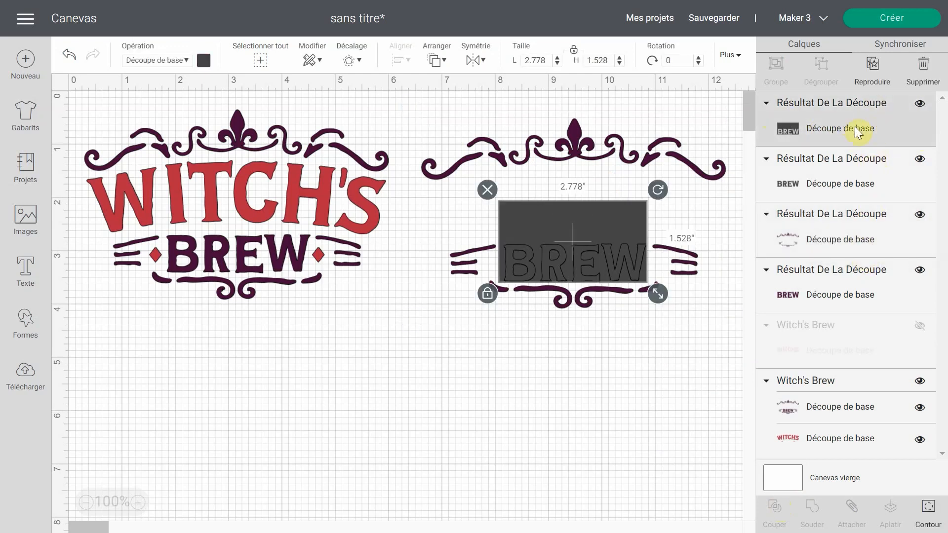
# Hide the other three slice results and delete the grey rectangle with the BREW cutout
pyautogui.click(920, 159)
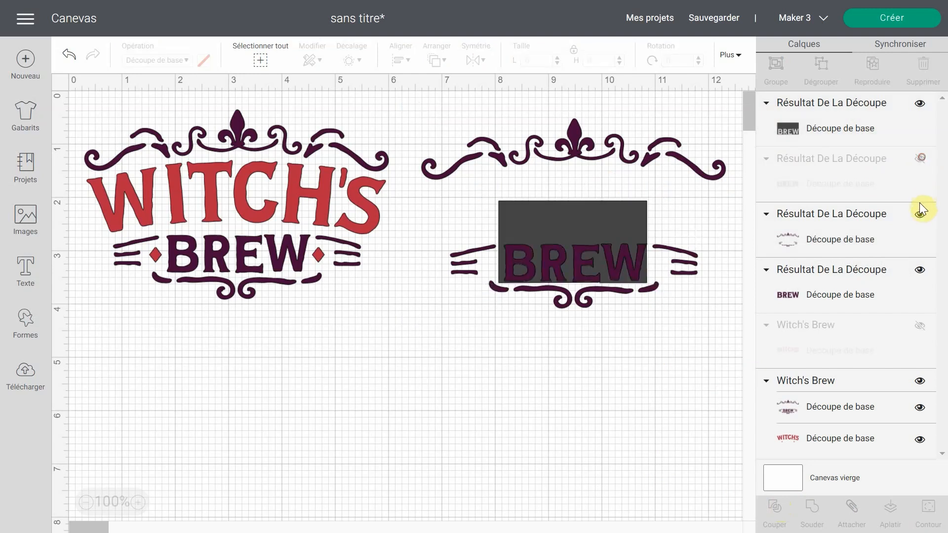
pyautogui.click(920, 214)
pyautogui.click(920, 269)
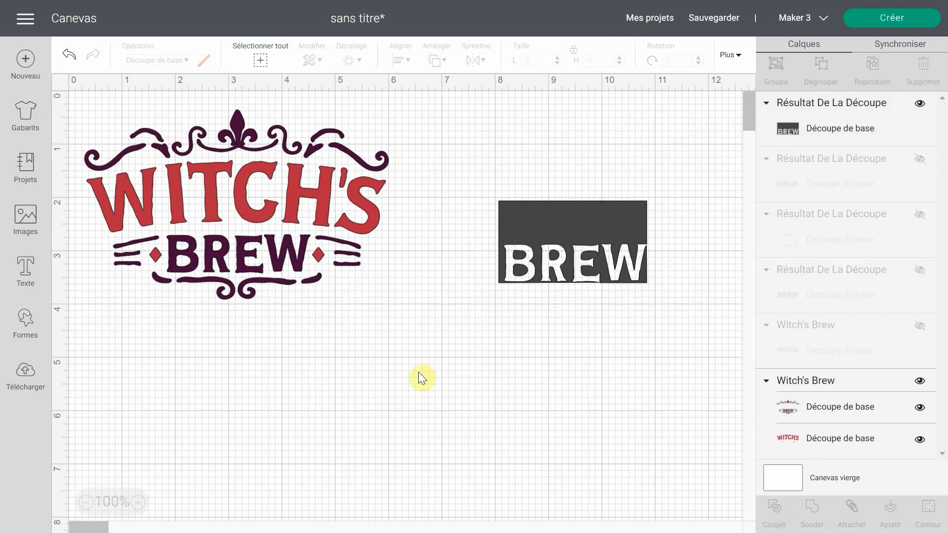
pyautogui.click(531, 243)
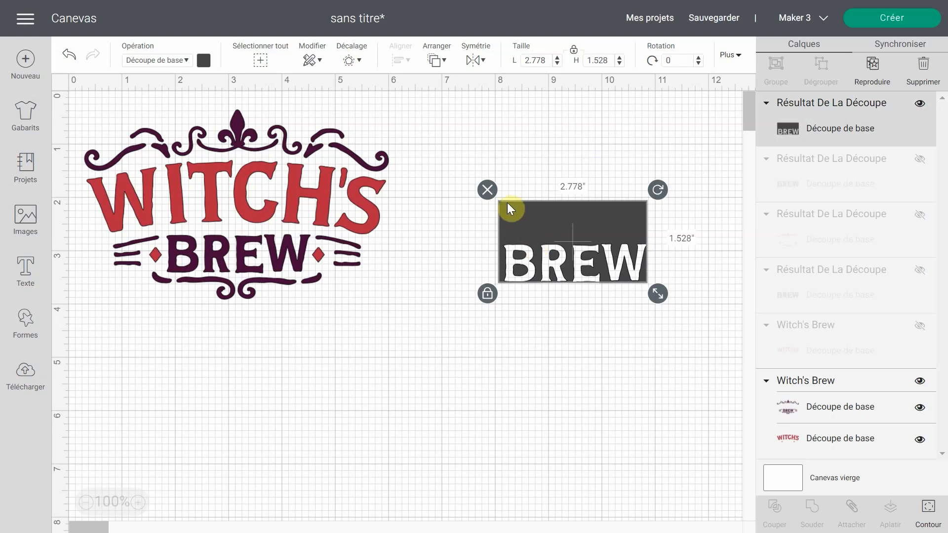
pyautogui.click(488, 190)
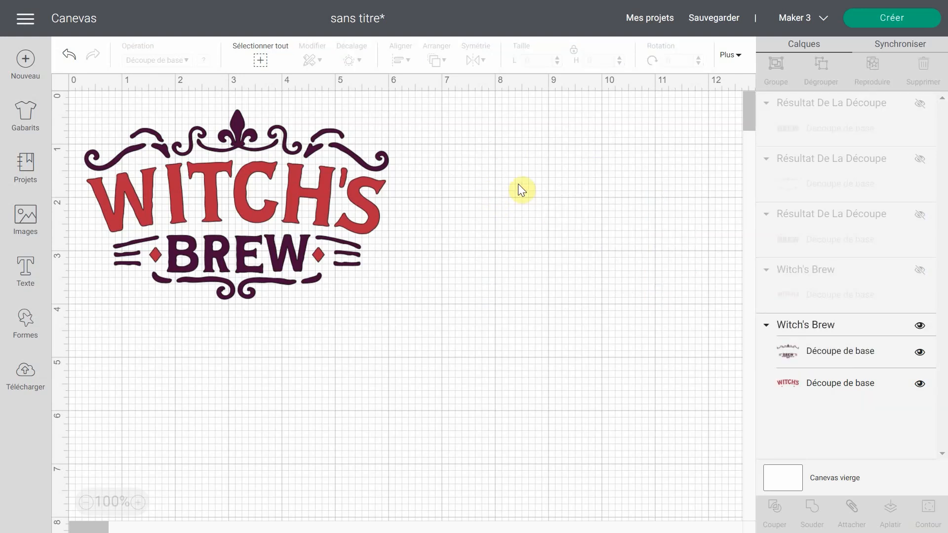
# Show the grey BREW slice result and delete it
pyautogui.click(920, 104)
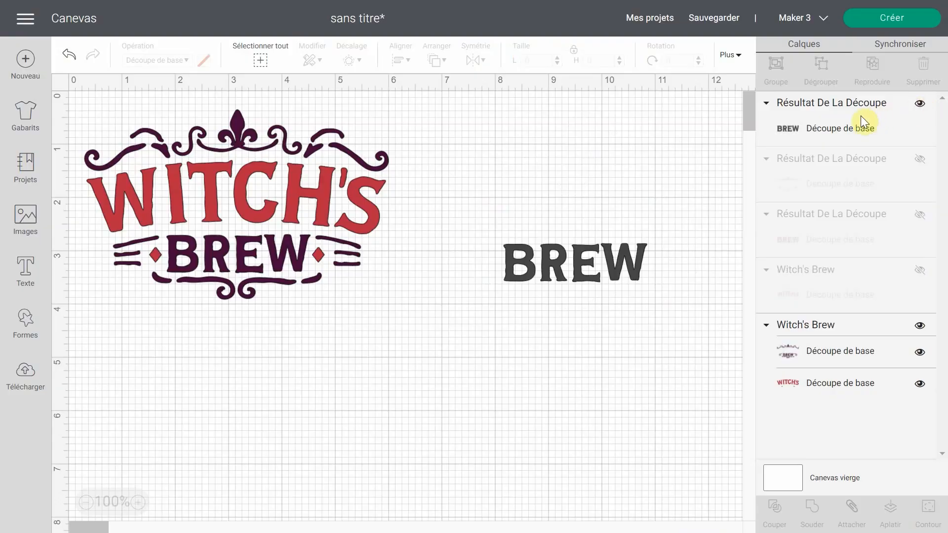
pyautogui.click(861, 116)
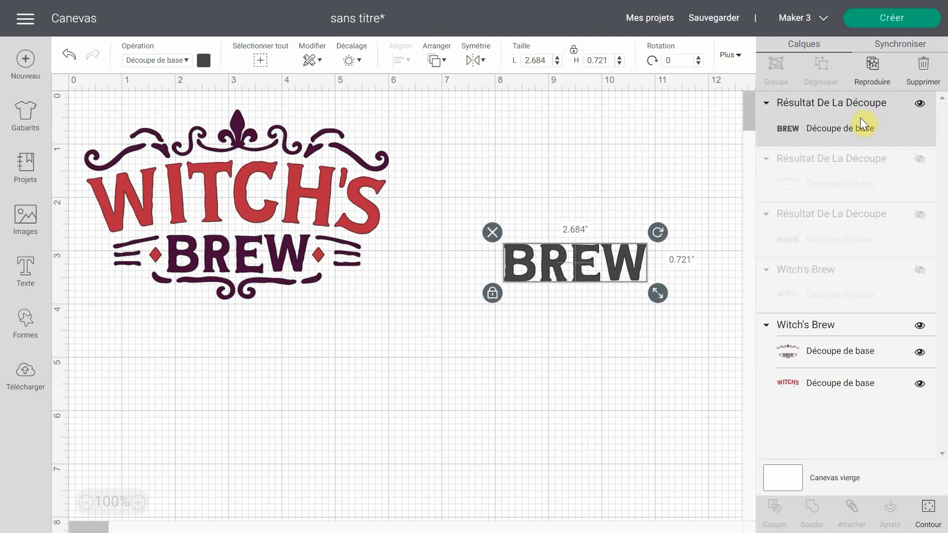
pyautogui.press('Delete')
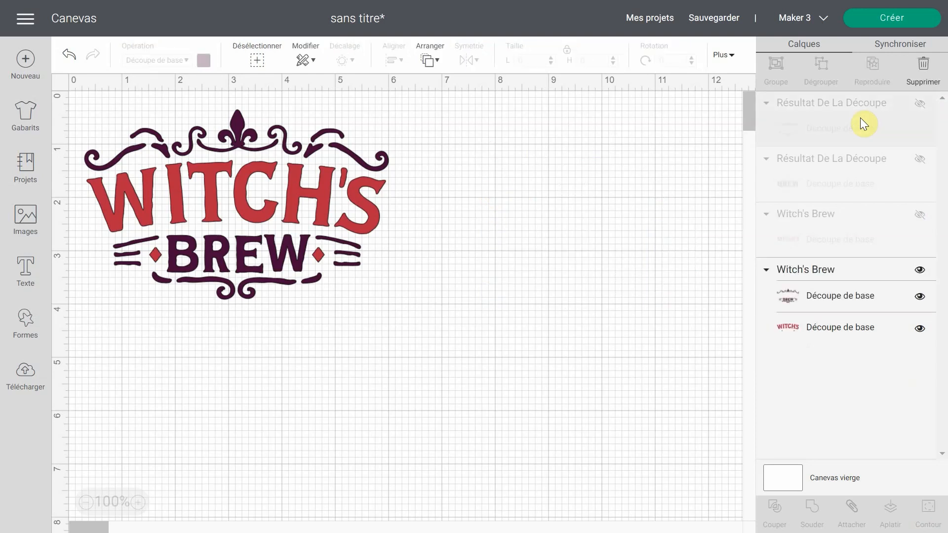
# Show the two remaining slice results, delete the purple BREW piece and hide the ornament frame
pyautogui.click(920, 106)
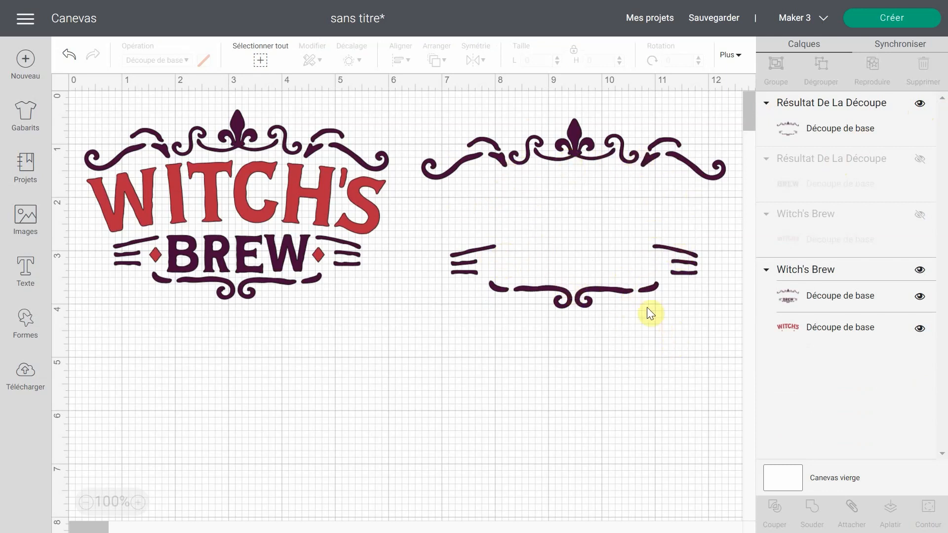
pyautogui.click(920, 160)
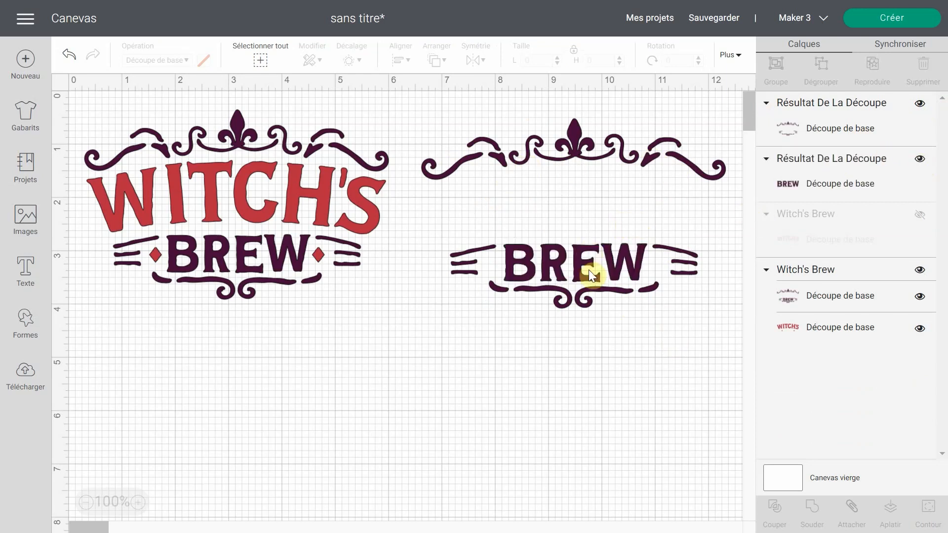
pyautogui.click(568, 261)
pyautogui.click(858, 180)
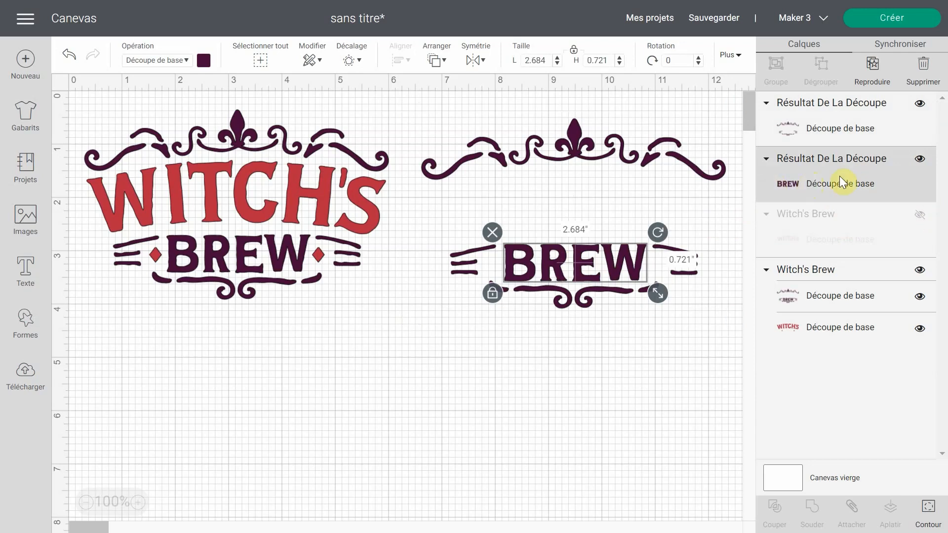
pyautogui.click(926, 75)
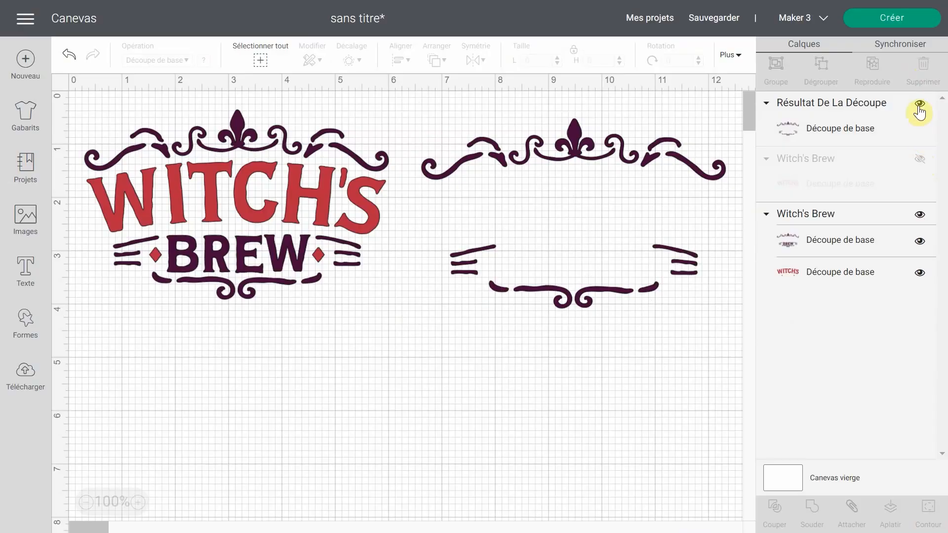
pyautogui.click(919, 105)
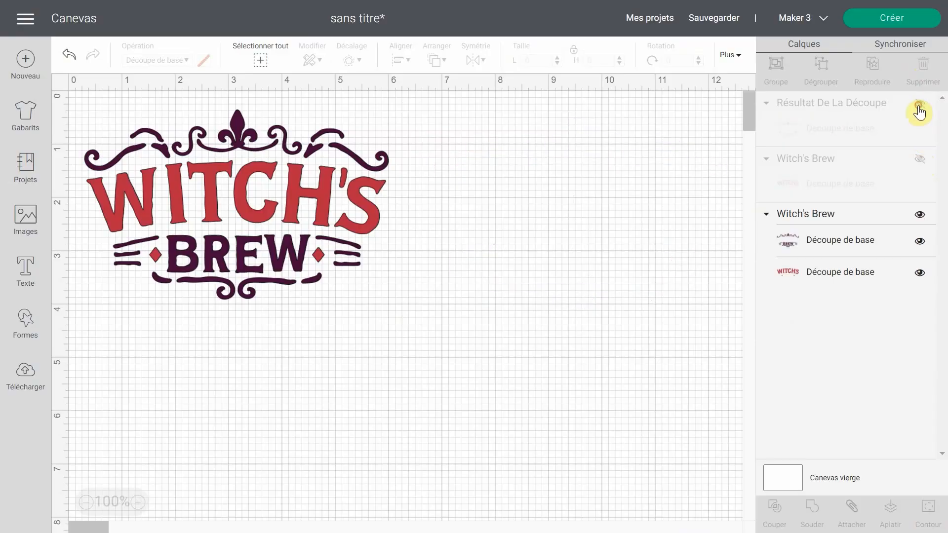
# Show the hidden red WITCH'S layer of the copied design
pyautogui.click(921, 159)
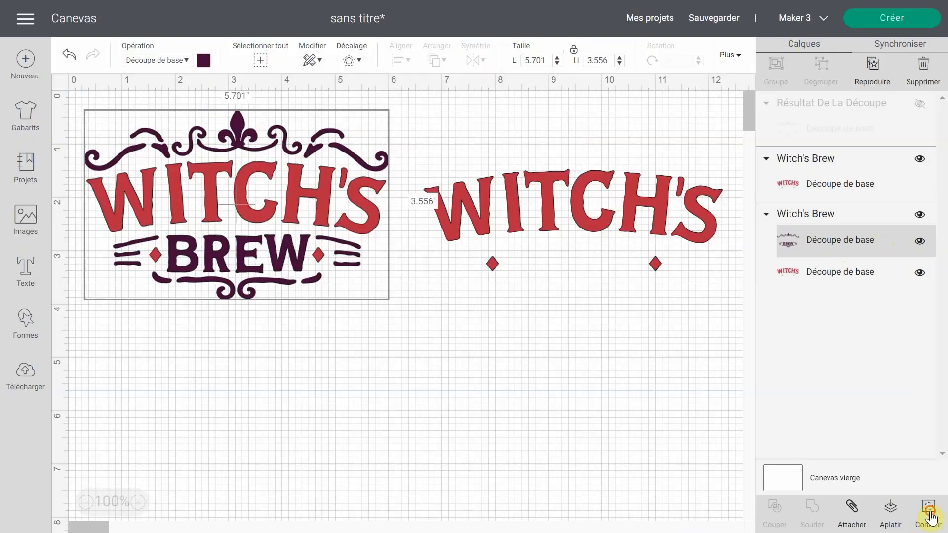
# Try hiding the inner contours of the letters B and R in the original purple layer, and undo the change
pyautogui.click(930, 516)
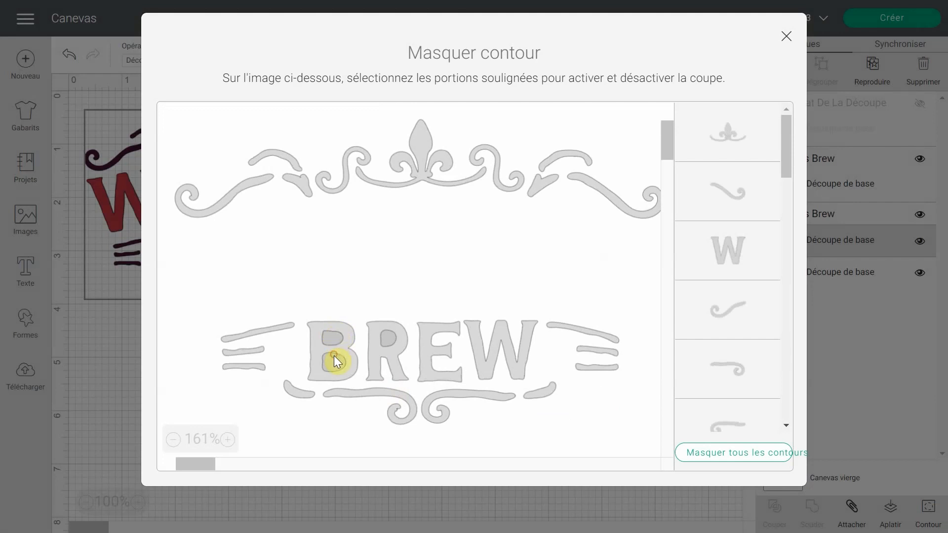
pyautogui.click(336, 368)
pyautogui.click(390, 339)
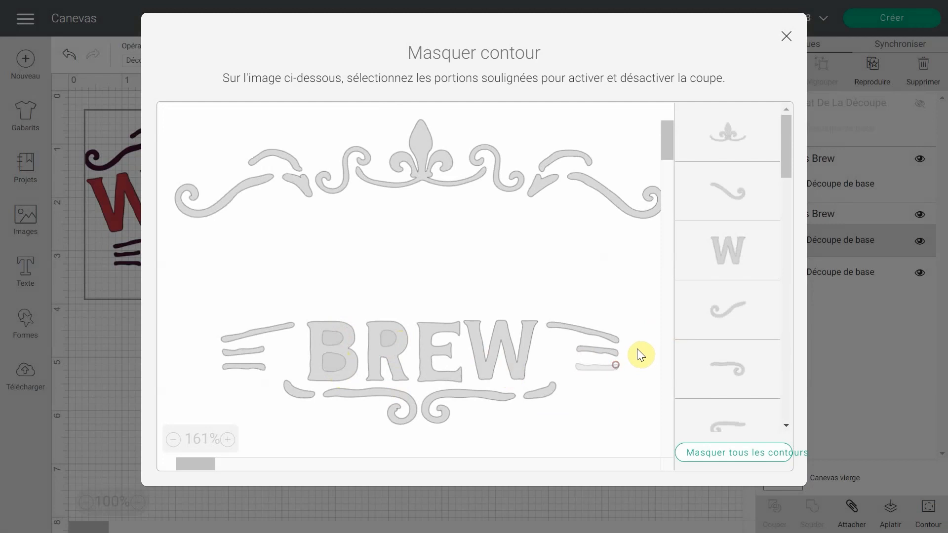
pyautogui.scroll(-5, 749, 198)
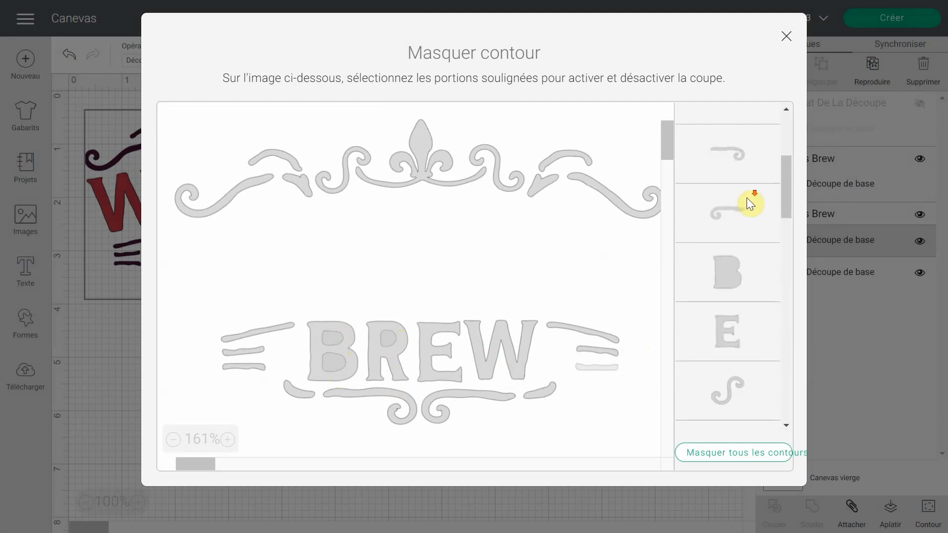
pyautogui.scroll(-3, 719, 321)
pyautogui.scroll(-5, 719, 336)
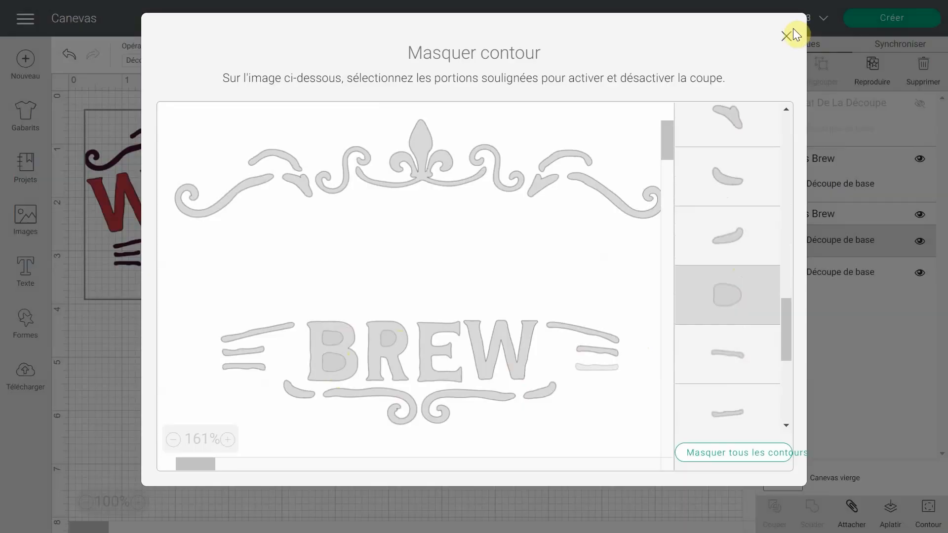
pyautogui.click(788, 39)
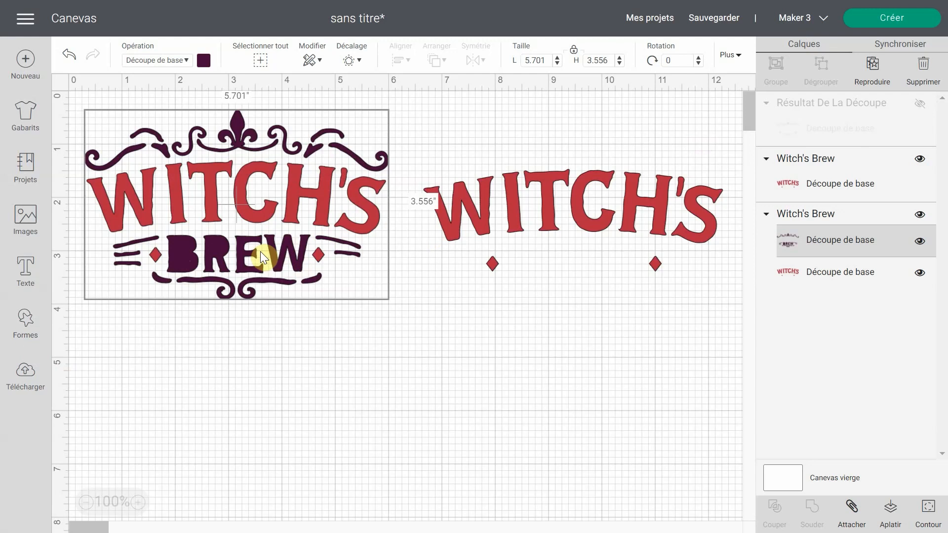
pyautogui.click(68, 58)
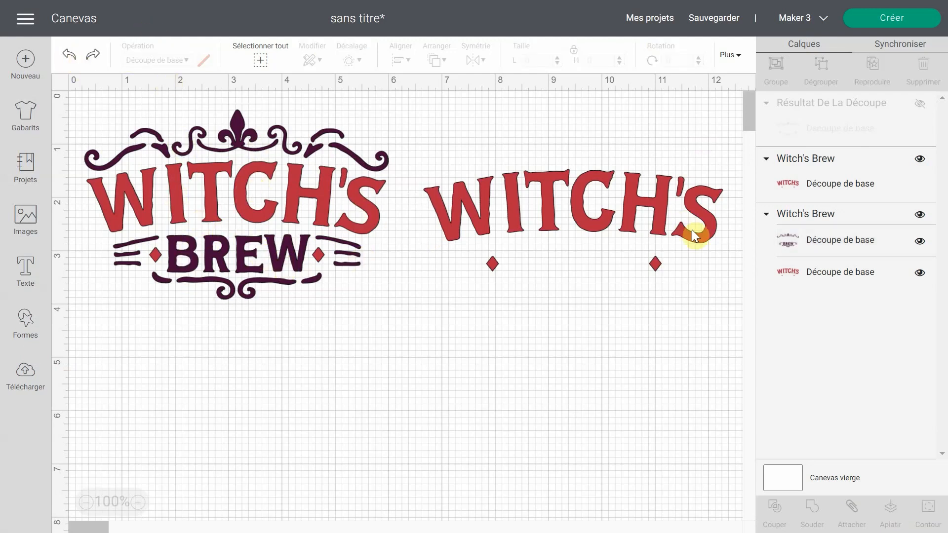
# Open the contours of the copied red WITCH'S layer and hide all of them at once
pyautogui.click(663, 206)
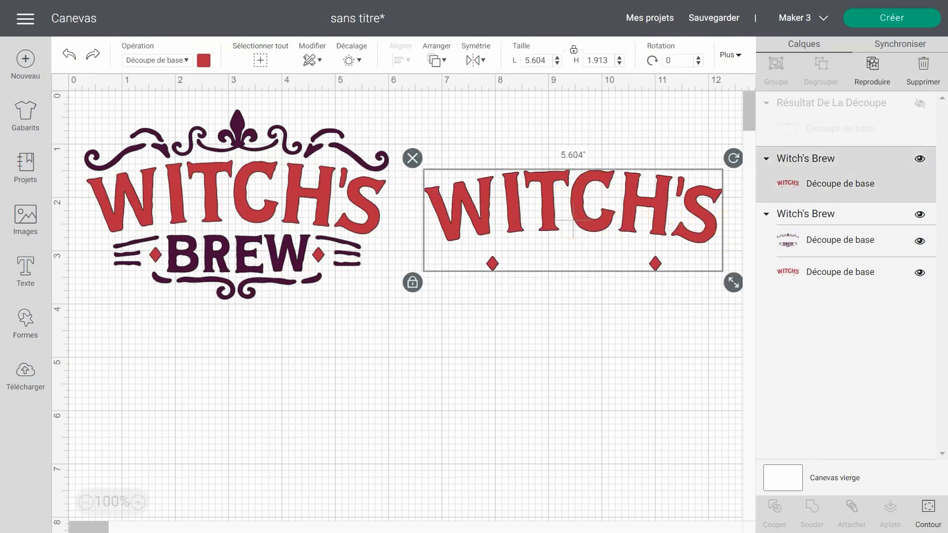
pyautogui.click(930, 514)
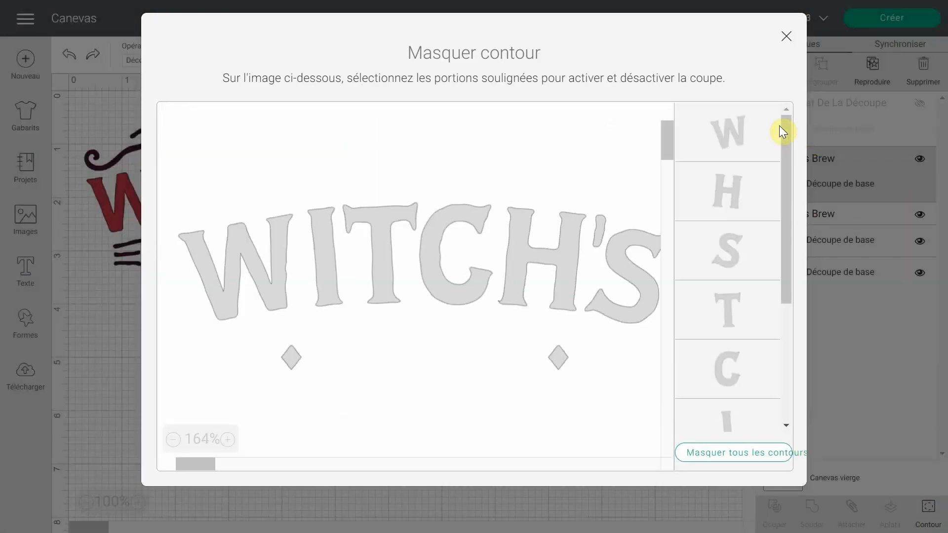
pyautogui.scroll(-4, 740, 144)
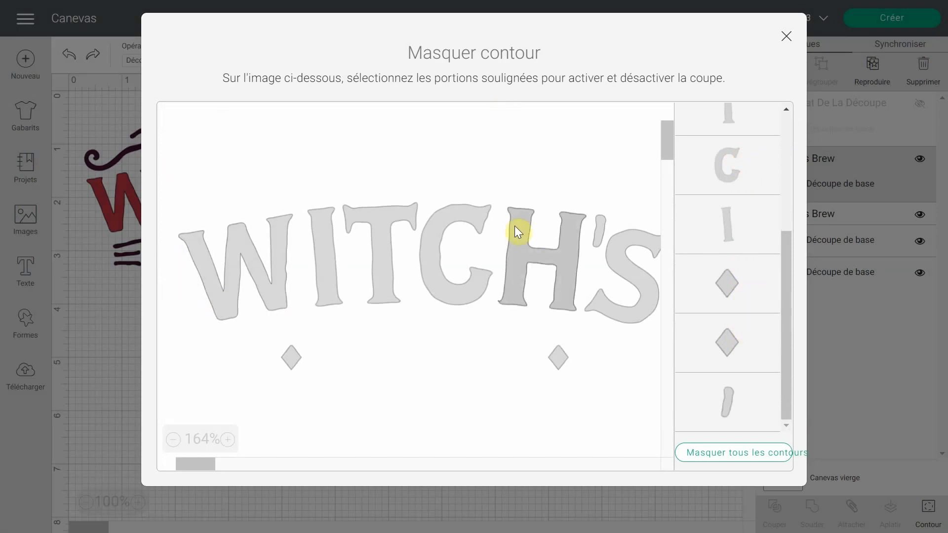
pyautogui.click(745, 459)
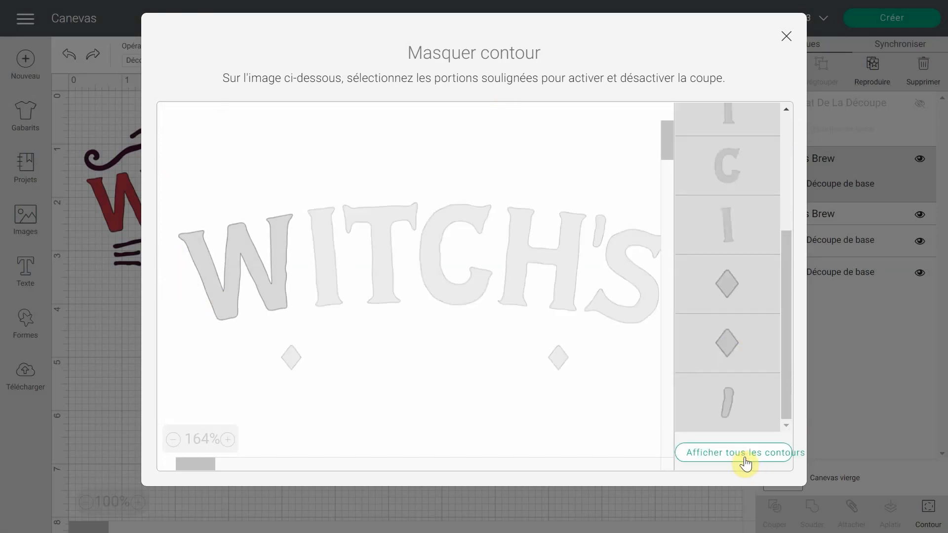
pyautogui.scroll(5, 726, 336)
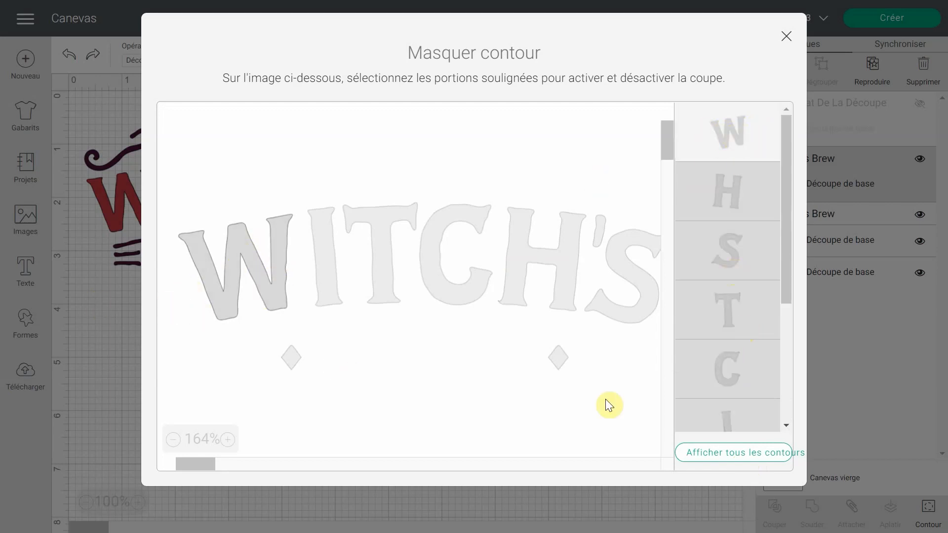
# Re-enable the two diamond contours, hide the remaining letter W and close the contour settings
pyautogui.scroll(-4, 719, 296)
pyautogui.click(722, 290)
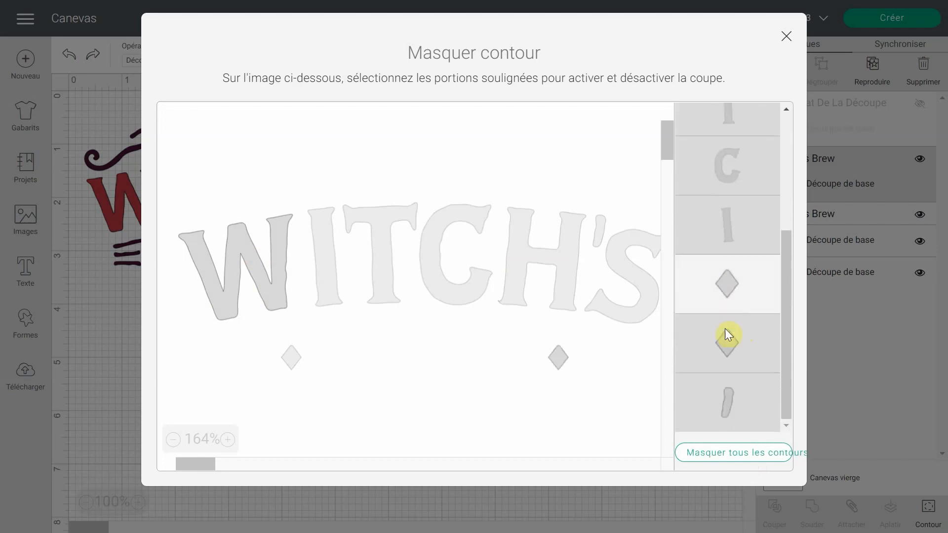
pyautogui.click(725, 342)
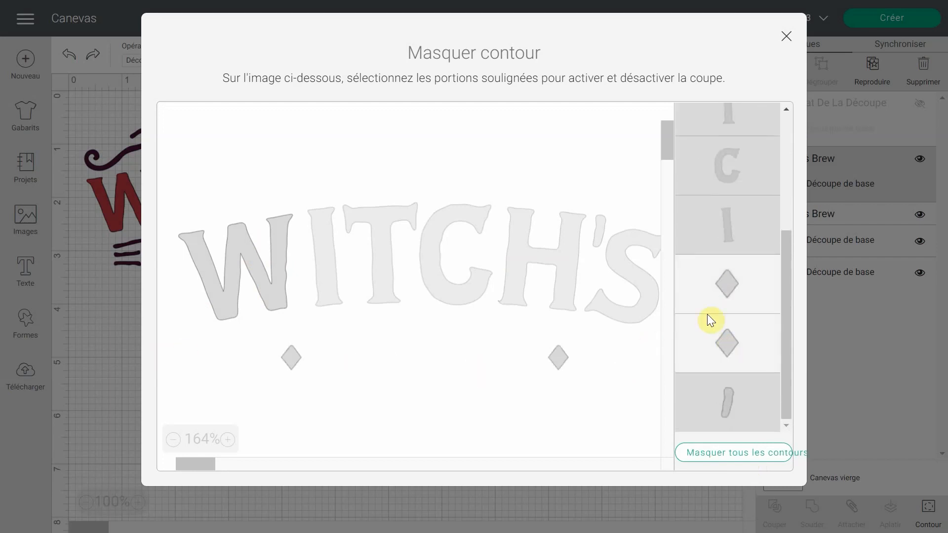
pyautogui.scroll(5, 719, 313)
pyautogui.click(748, 139)
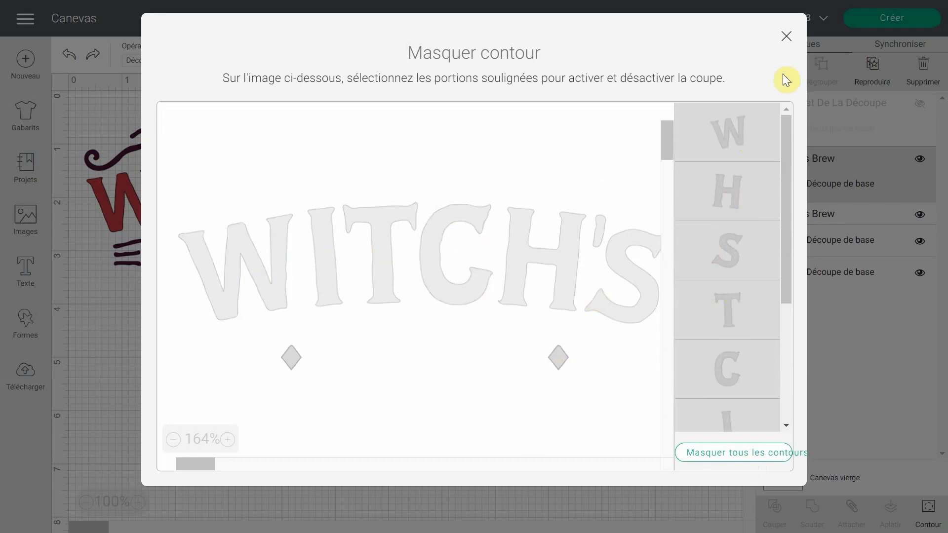
pyautogui.click(786, 33)
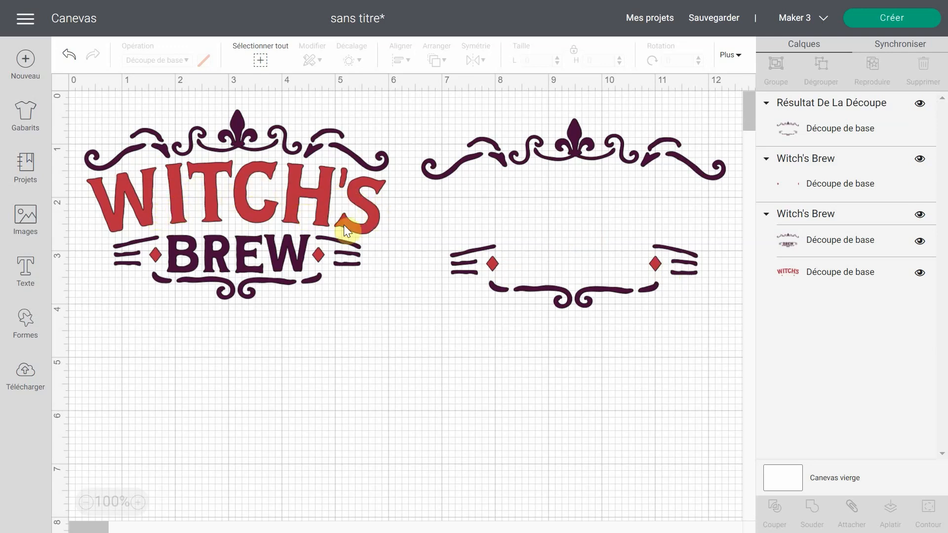
# Add a text box and search the Cricut fonts for "fright"
pyautogui.click(23, 273)
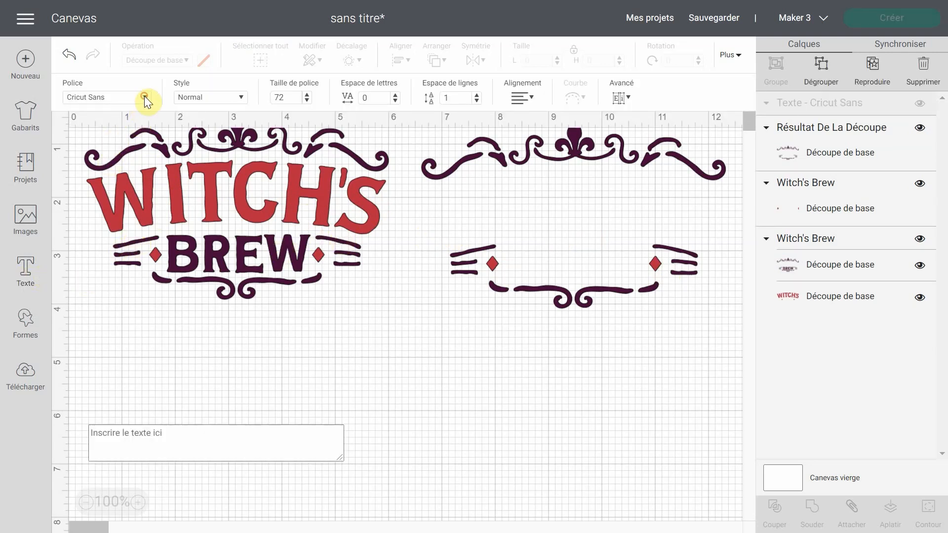
pyautogui.click(144, 96)
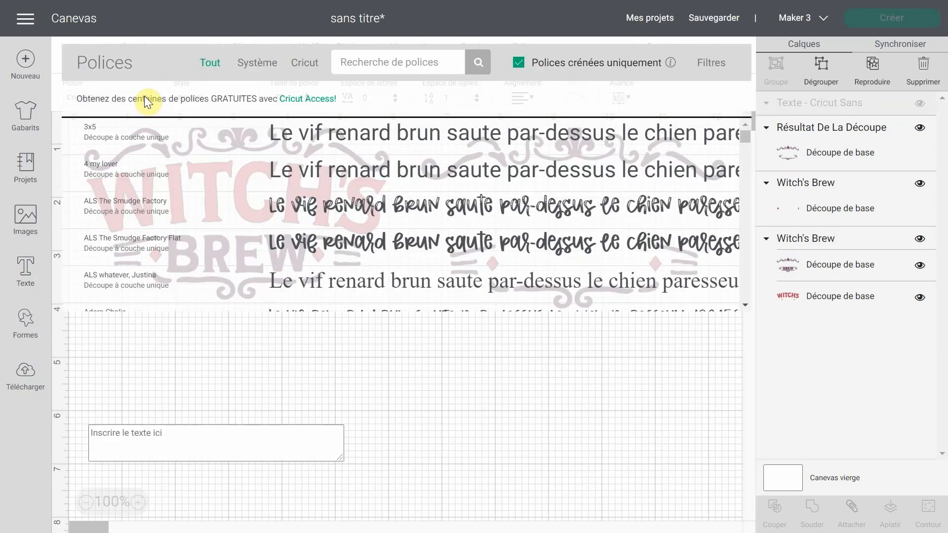
pyautogui.click(300, 64)
pyautogui.click(412, 61)
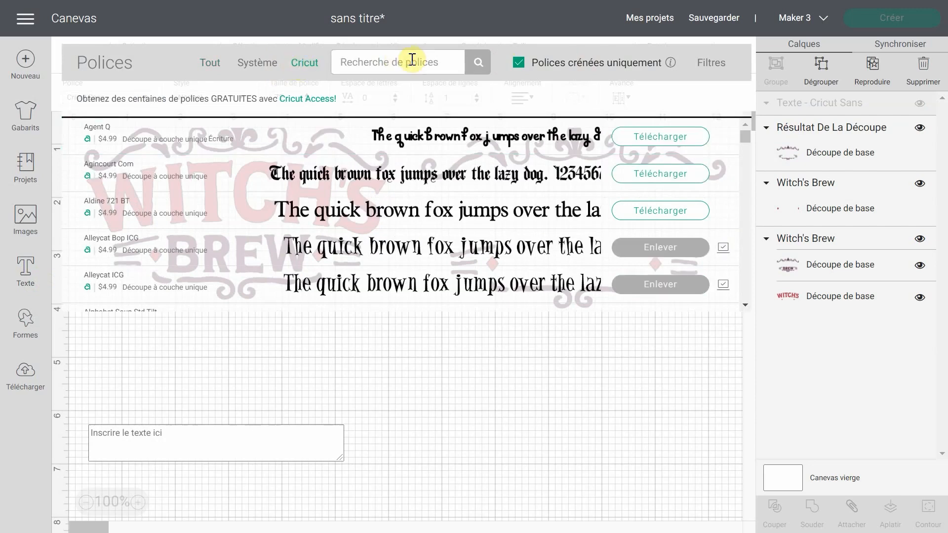
pyautogui.write('fright')
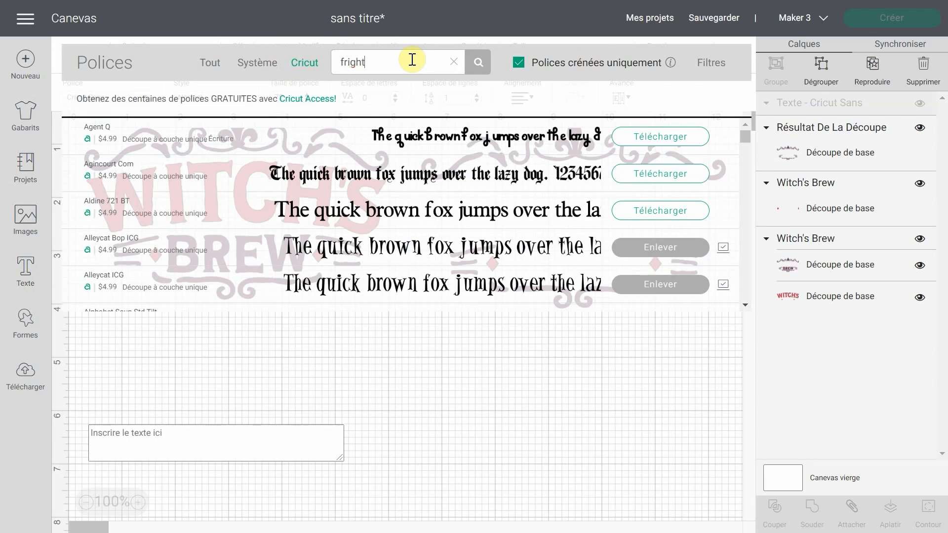
pyautogui.press('Return')
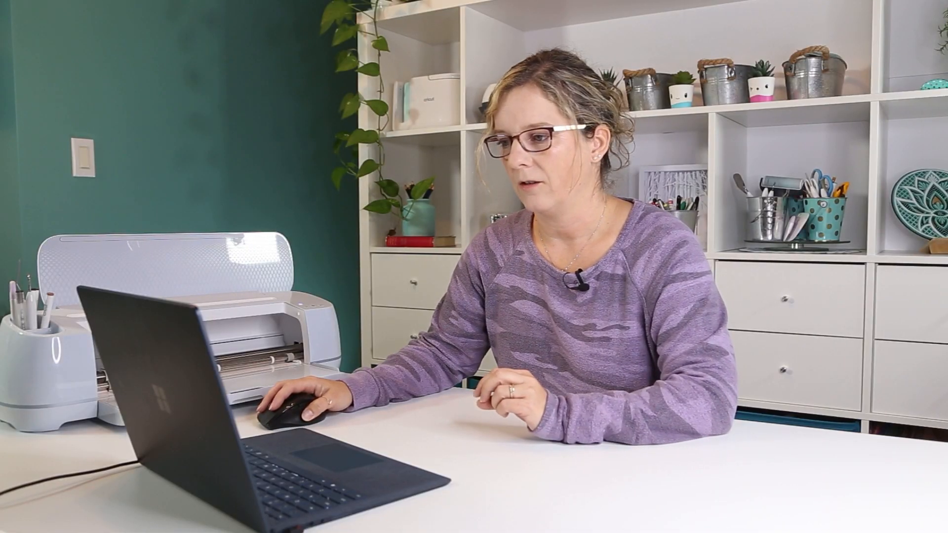
# Turn off the kerned-fonts-only filter and choose the font A Frightful Affair
pyautogui.click(517, 63)
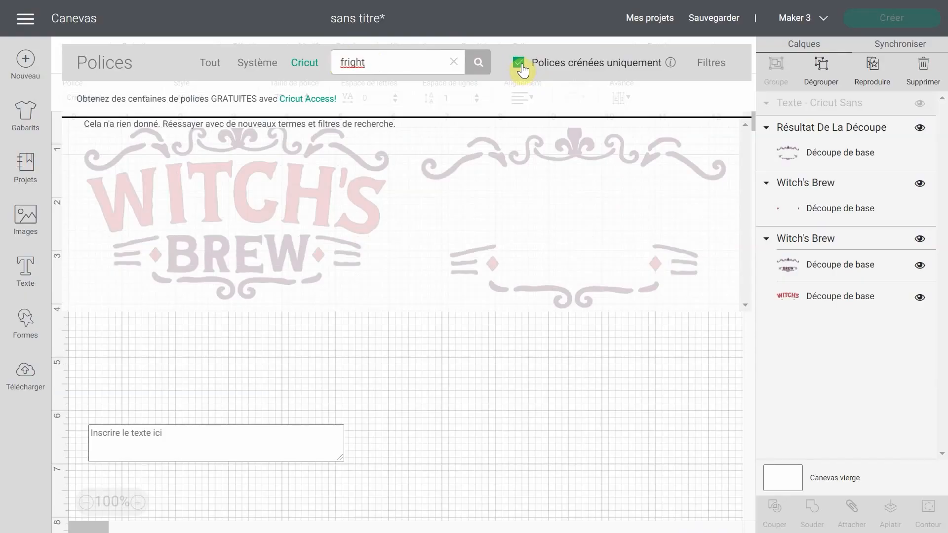
pyautogui.click(520, 65)
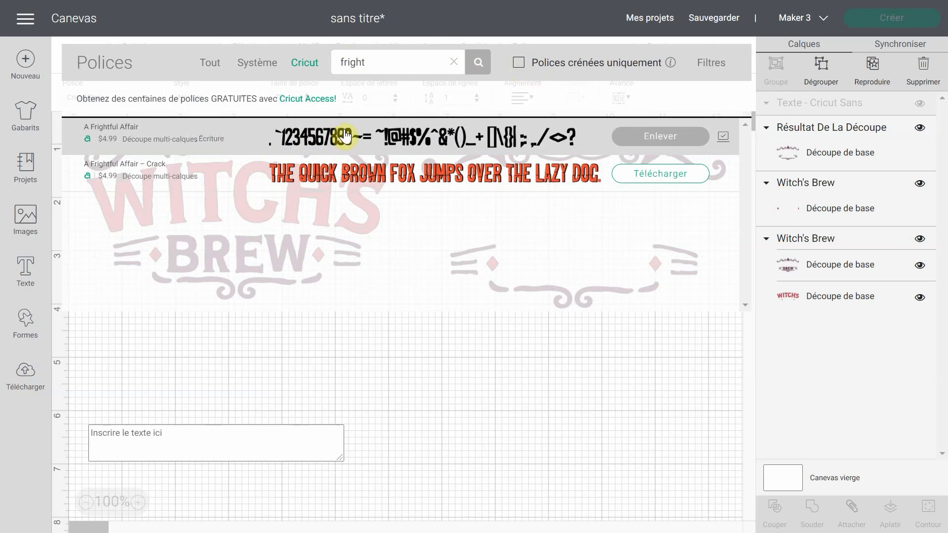
pyautogui.click(346, 136)
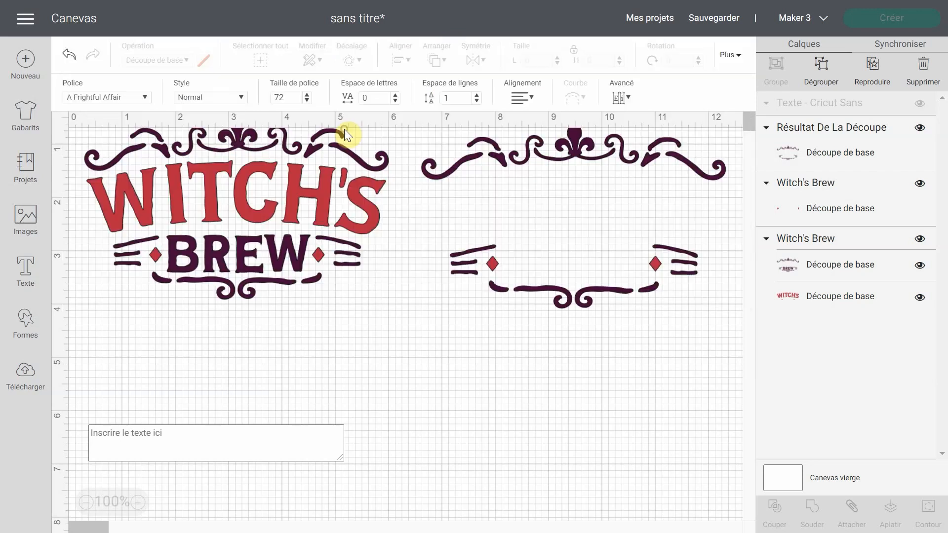
# Enter the text INFUSION and move it into the upper part of the empty copied ornament frame
pyautogui.click(147, 445)
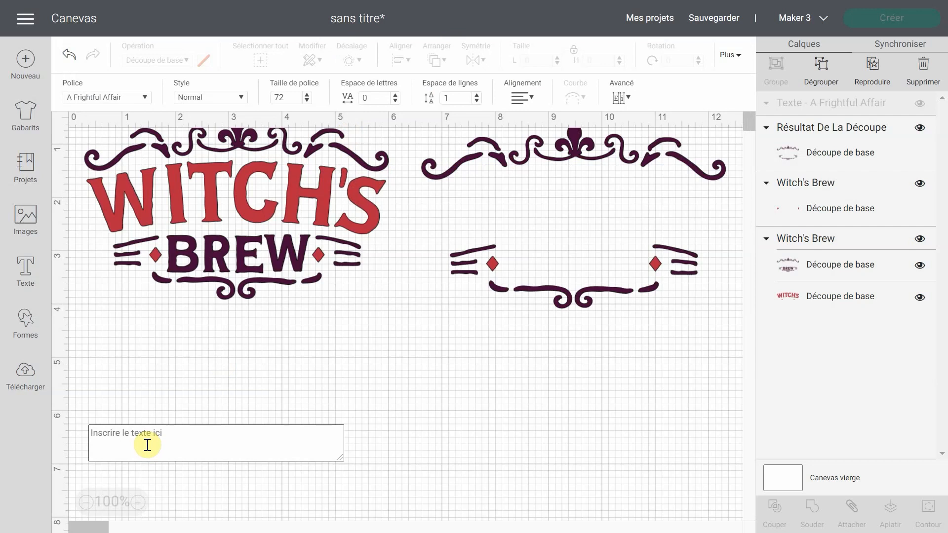
pyautogui.write('INFUSION')
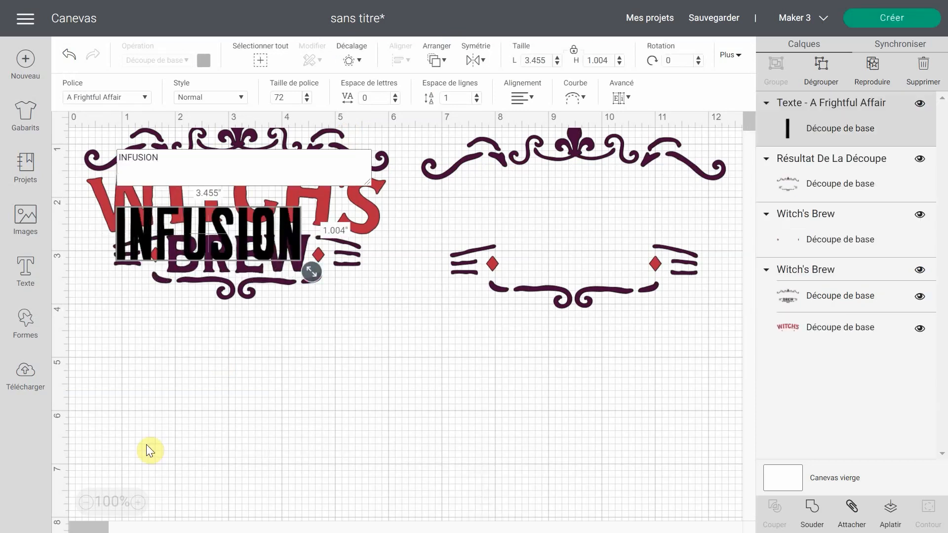
pyautogui.moveTo(253, 234); pyautogui.dragTo(619, 202)
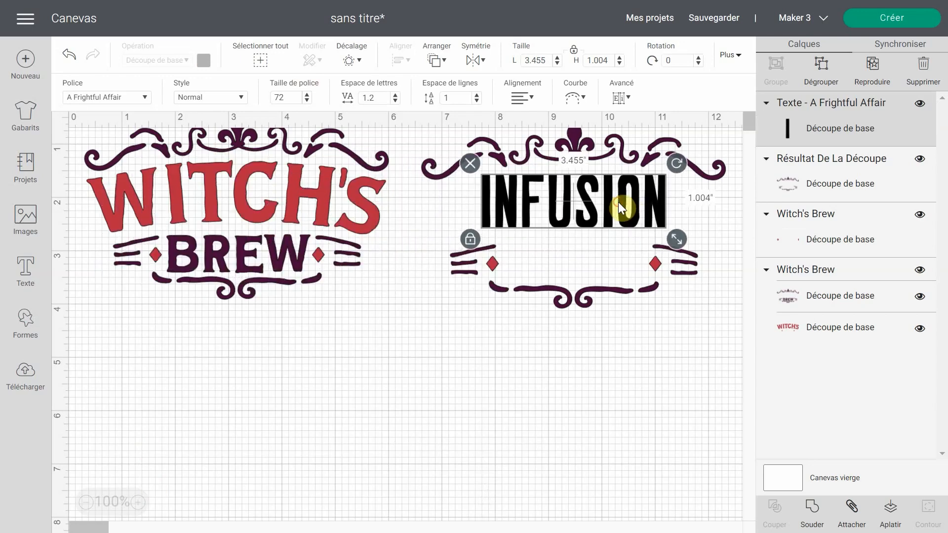
# Enlarge the INFUSION text to about 4.87 by 1.42 inches and centre it in the copied ornament frame
pyautogui.click(139, 502)
pyautogui.click(139, 502)
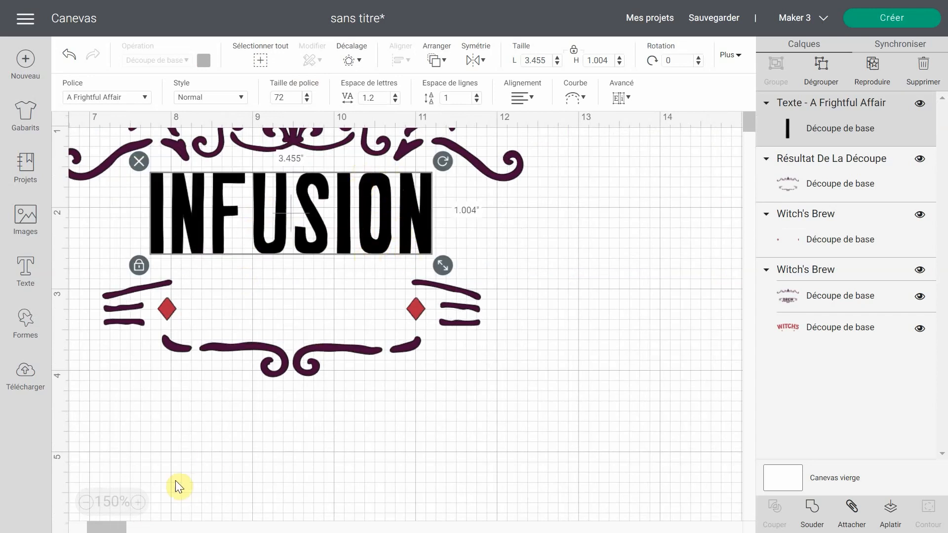
pyautogui.moveTo(102, 528); pyautogui.dragTo(87, 527)
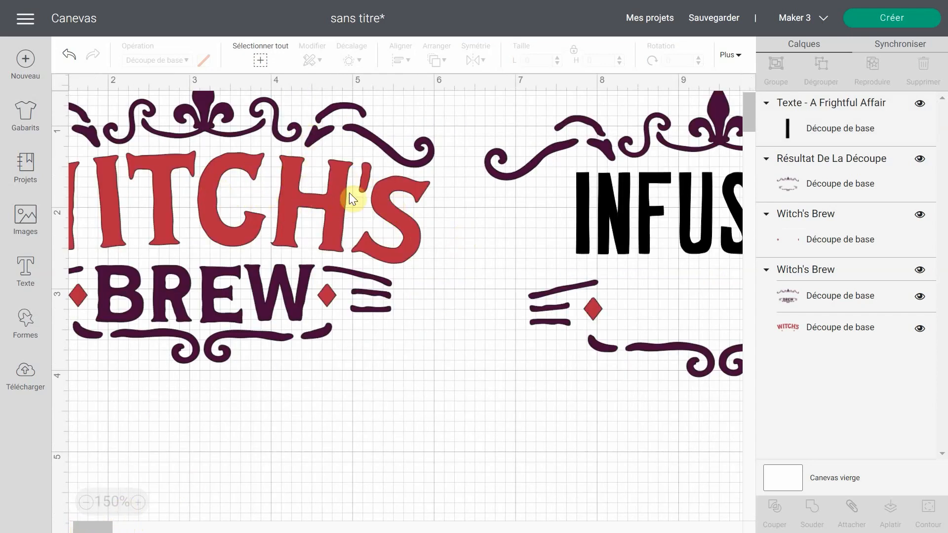
pyautogui.click(117, 528)
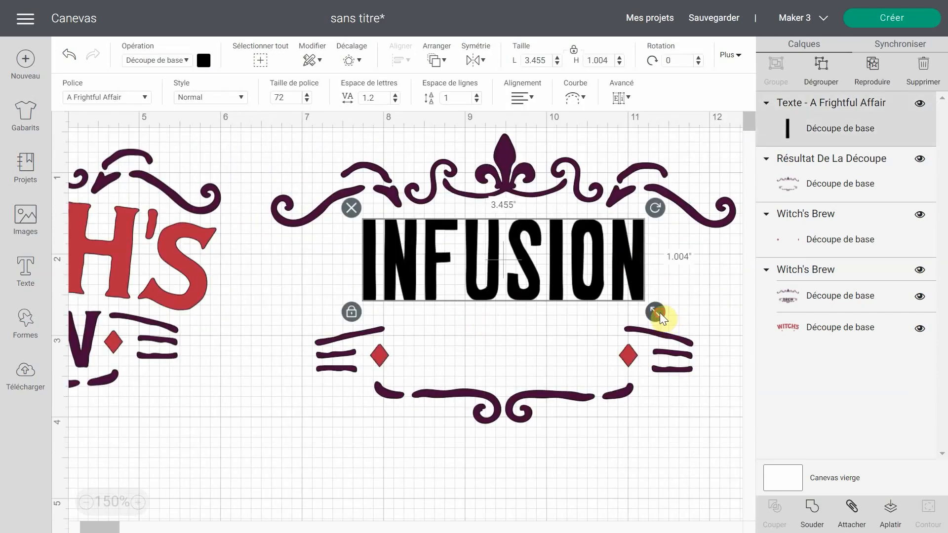
pyautogui.moveTo(660, 312); pyautogui.dragTo(735, 336)
pyautogui.moveTo(635, 304); pyautogui.dragTo(579, 293)
pyautogui.moveTo(693, 332); pyautogui.dragTo(732, 340)
pyautogui.moveTo(727, 343); pyautogui.dragTo(728, 342)
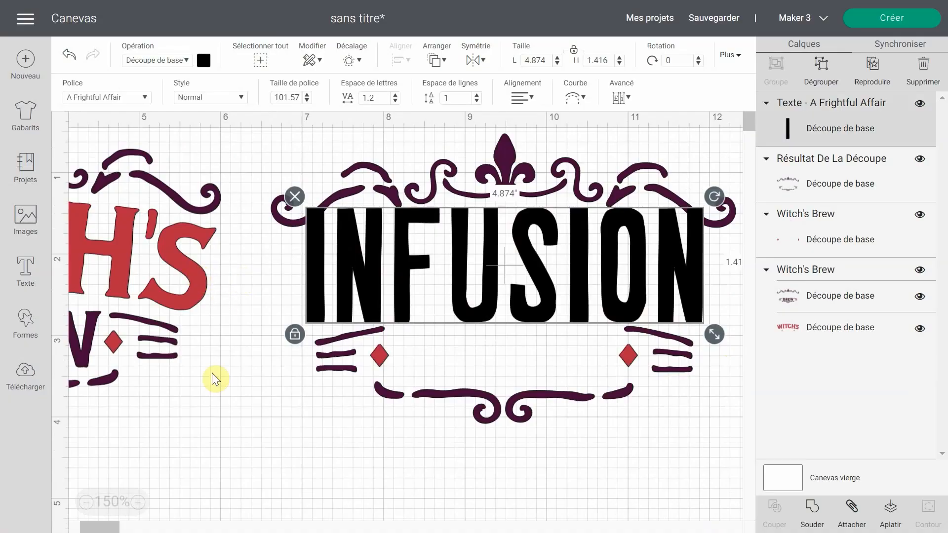
# Move the INFUSION text over the word WITCH'S in the original design for comparison
pyautogui.click(102, 526)
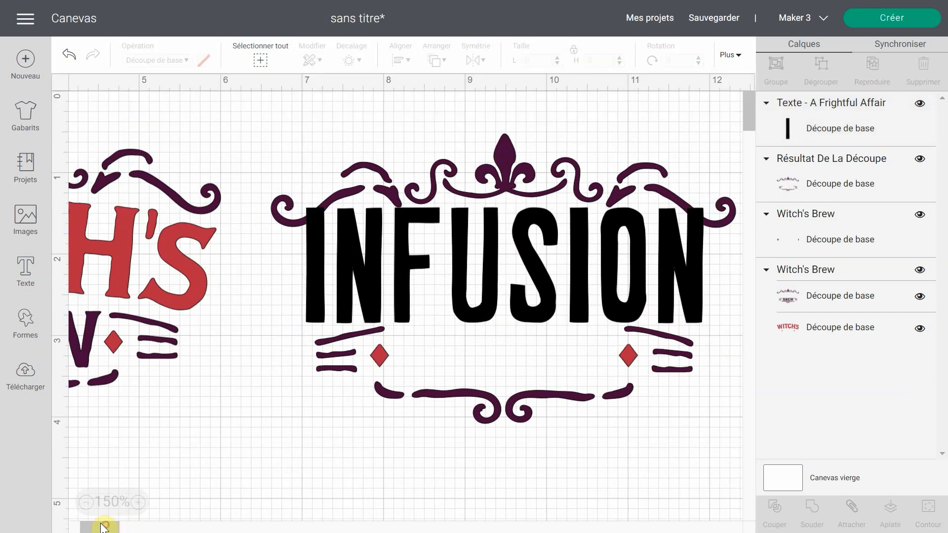
pyautogui.moveTo(82, 527)
pyautogui.mouseDown()
pyautogui.moveTo(102, 527)
pyautogui.moveTo(93, 529)
pyautogui.mouseUp()
pyautogui.moveTo(600, 250); pyautogui.dragTo(165, 245)
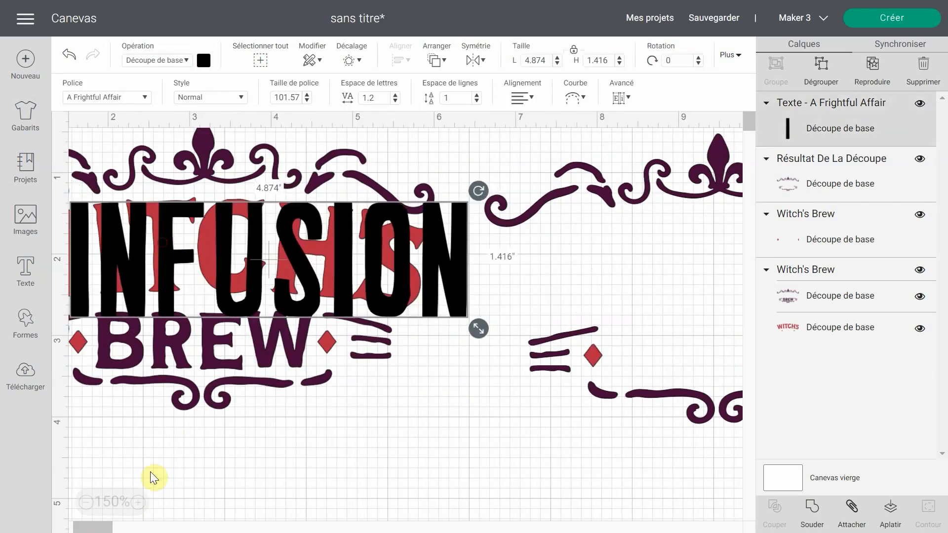
pyautogui.moveTo(95, 529); pyautogui.dragTo(74, 529)
pyautogui.moveTo(430, 277); pyautogui.dragTo(370, 262)
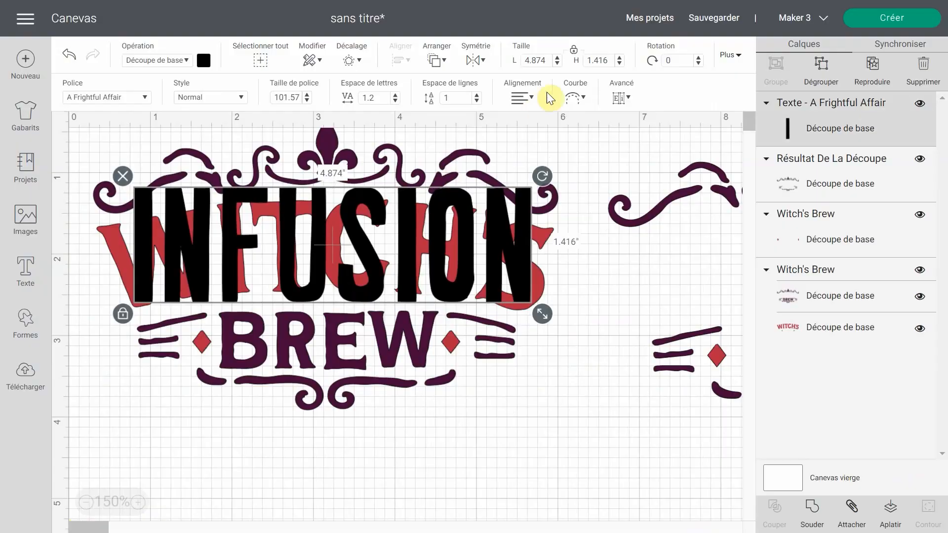
# Curve the INFUSION text into an upward arch with a diameter of 13.864
pyautogui.click(572, 99)
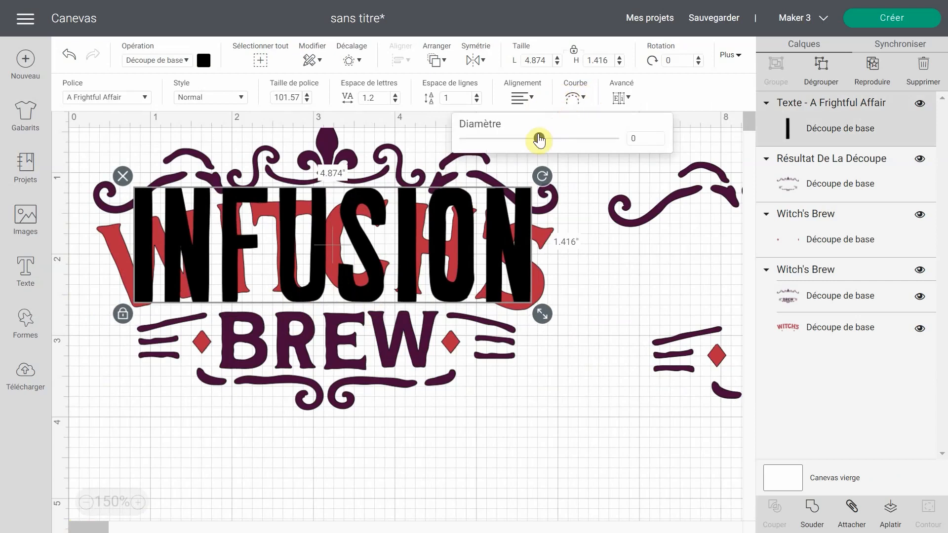
pyautogui.moveTo(540, 141); pyautogui.dragTo(578, 142)
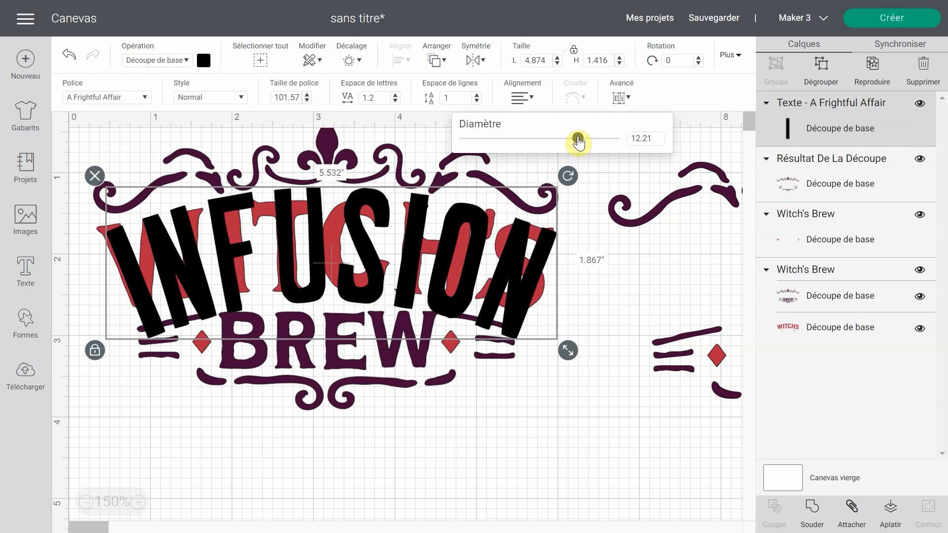
pyautogui.moveTo(578, 142); pyautogui.dragTo(576, 139)
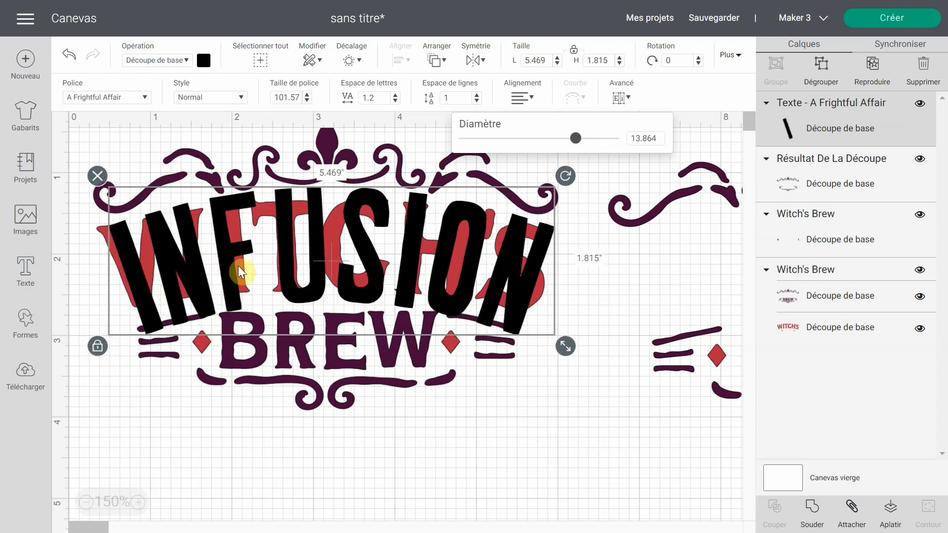
# Unlock the INFUSION text's proportions, resize it to about 5.61 by 1.44 inches and align it over WITCH'S
pyautogui.click(105, 347)
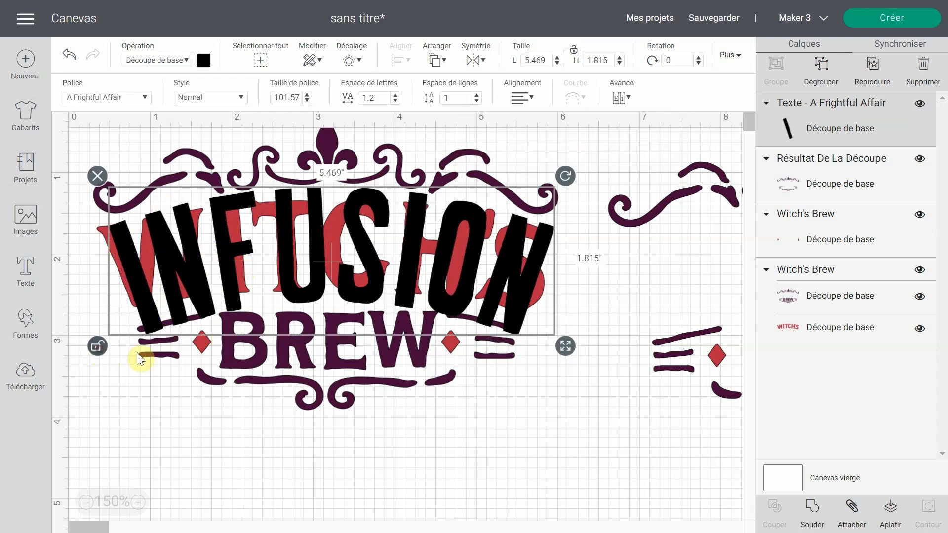
pyautogui.moveTo(565, 348); pyautogui.dragTo(576, 316)
pyautogui.moveTo(520, 273); pyautogui.dragTo(510, 285)
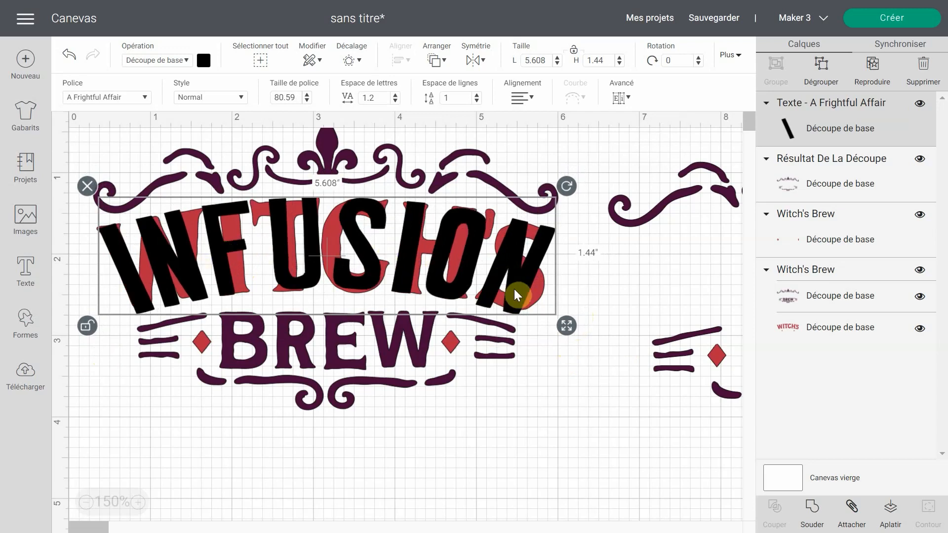
# Set the INFUSION text's letter spacing to 1 and resize it to about 5.50 by 1.43 inches
pyautogui.scroll(-5, 507, 271)
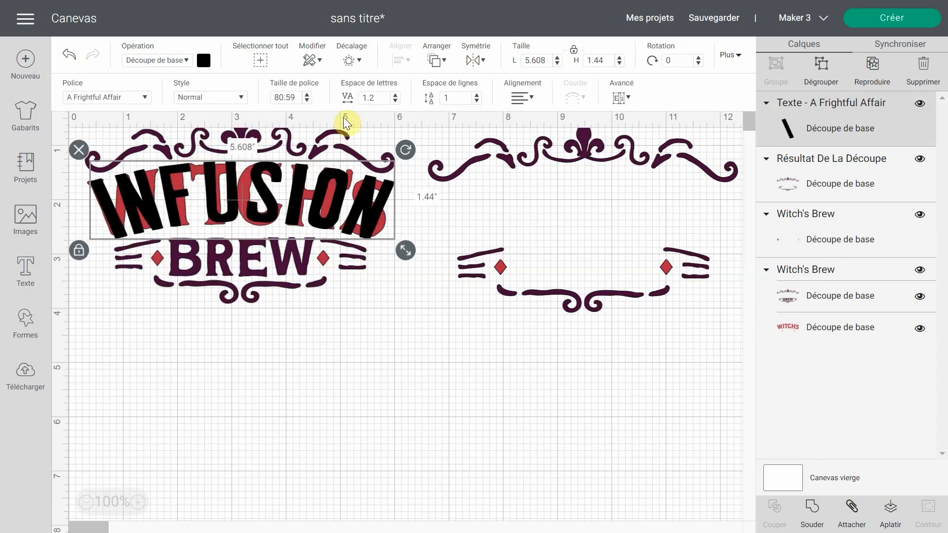
pyautogui.click(395, 101)
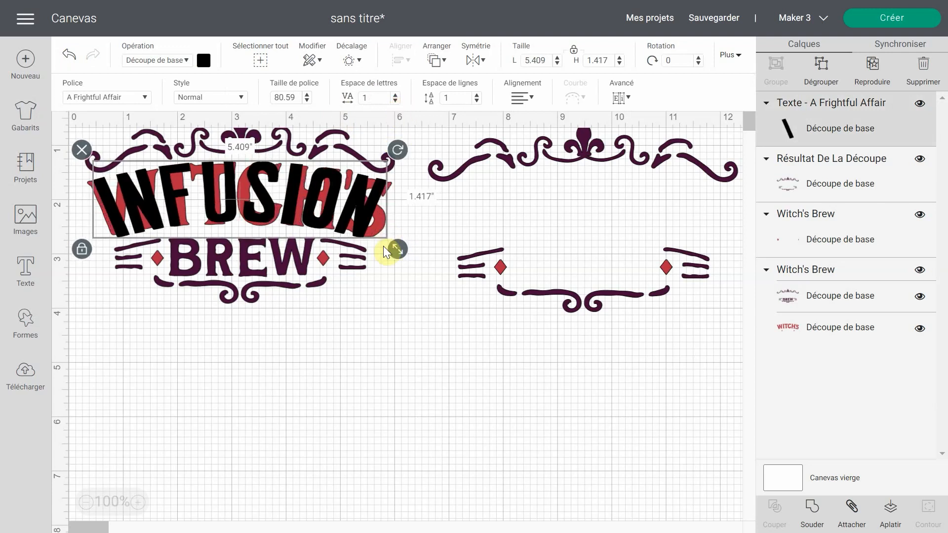
pyautogui.moveTo(404, 253); pyautogui.dragTo(406, 251)
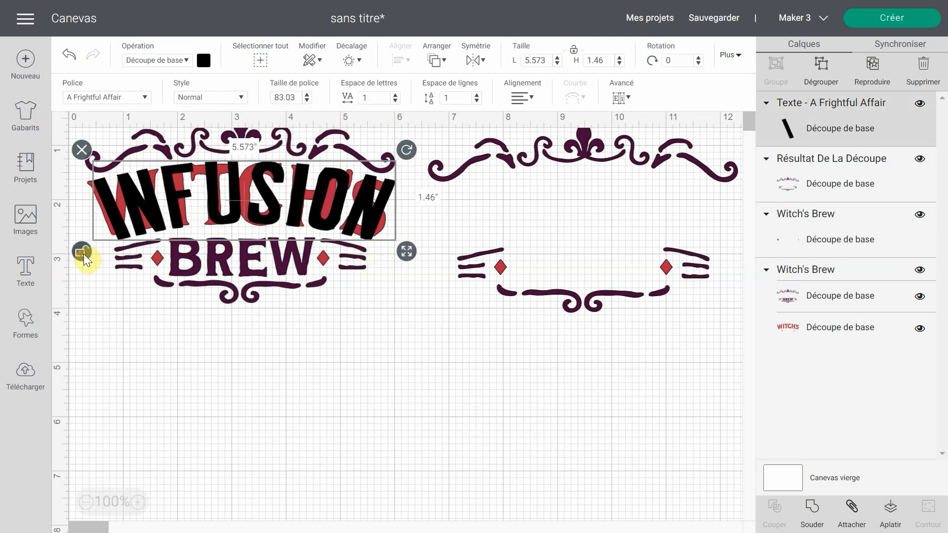
pyautogui.moveTo(404, 254); pyautogui.dragTo(402, 253)
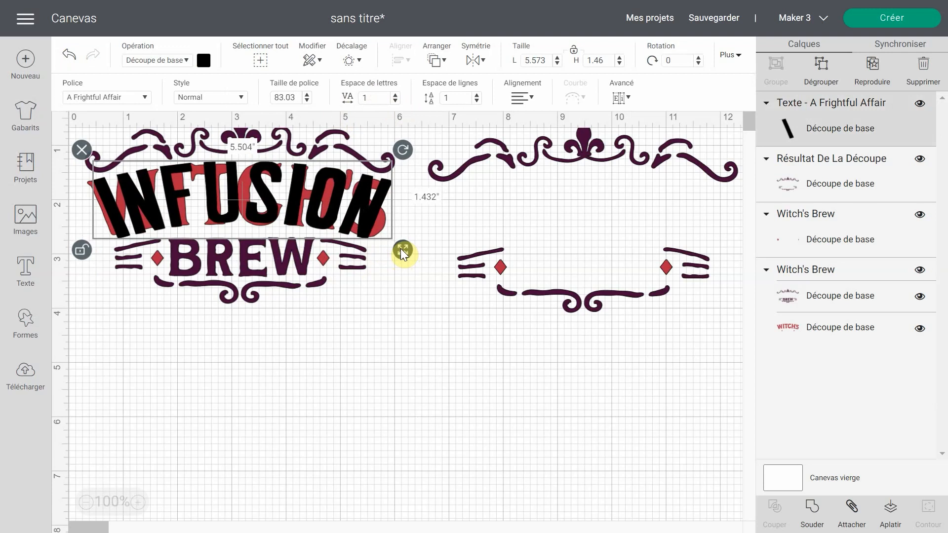
pyautogui.moveTo(403, 253); pyautogui.dragTo(403, 253)
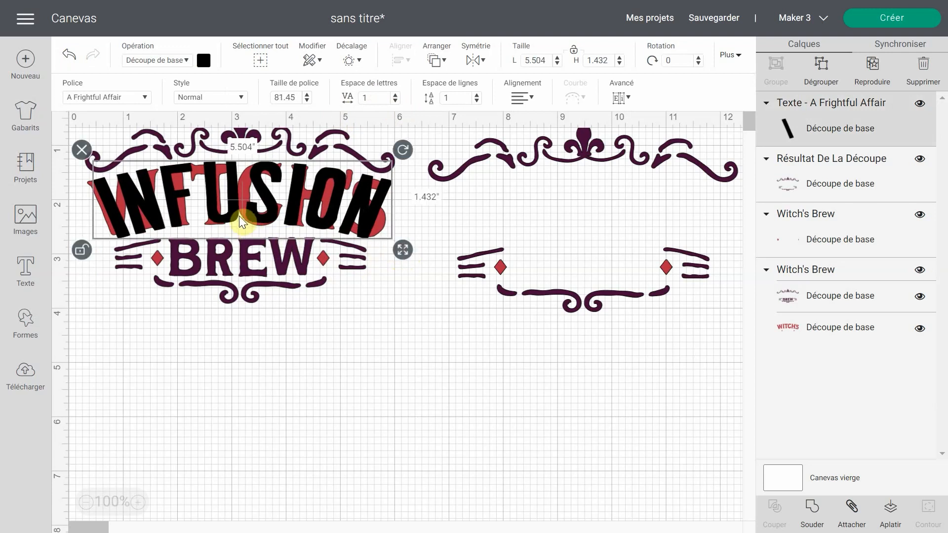
# Enlarge the INFUSION text to about 5.63 by 1.46 inches and move it into the copied ornament frame
pyautogui.moveTo(232, 212); pyautogui.dragTo(230, 213)
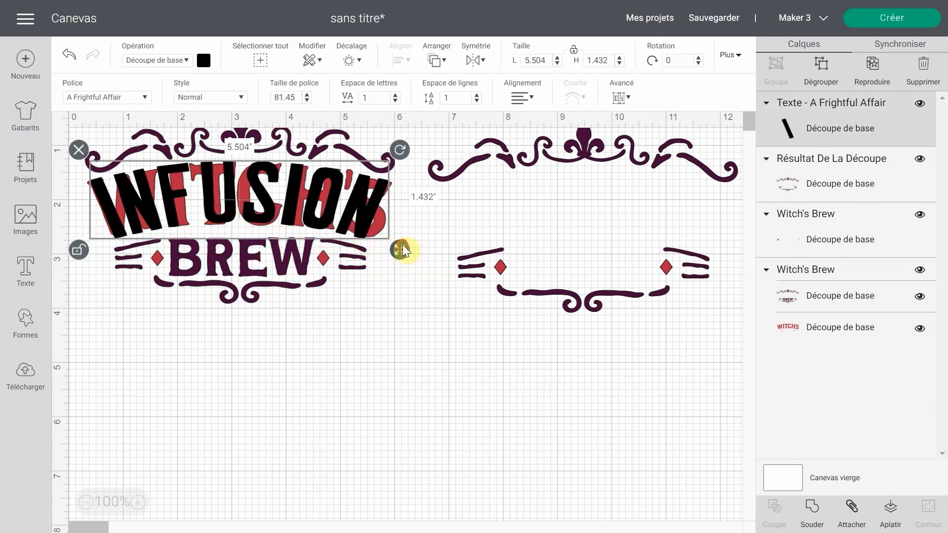
pyautogui.moveTo(405, 250); pyautogui.dragTo(412, 253)
pyautogui.moveTo(249, 206); pyautogui.dragTo(590, 210)
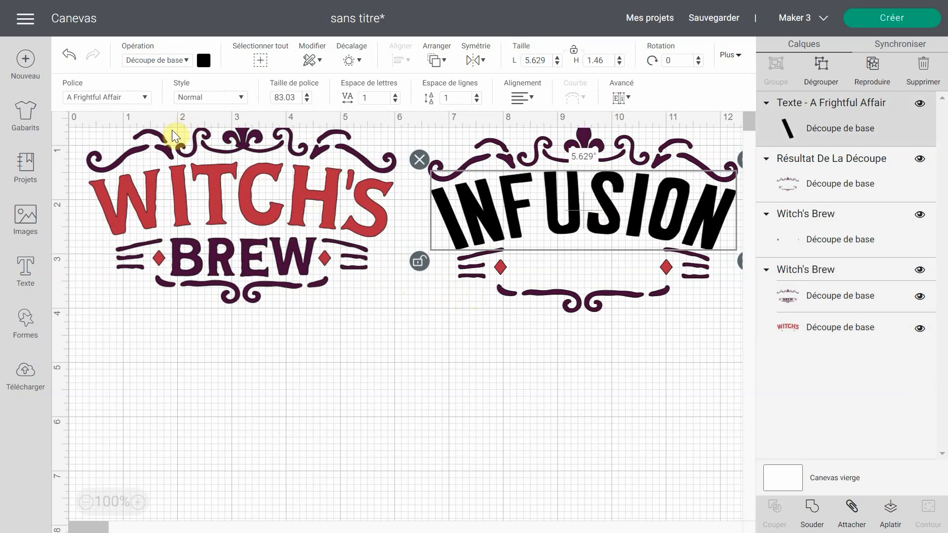
# Add the text DES, shrink it to about 0.66 by 0.46 inches and place it beside the copied frame's left diamond
pyautogui.click(25, 269)
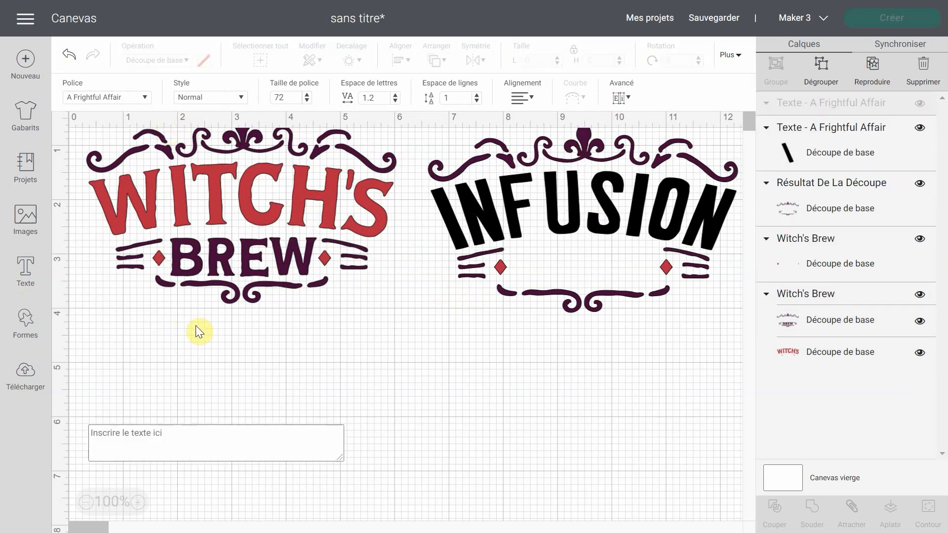
pyautogui.write('DES')
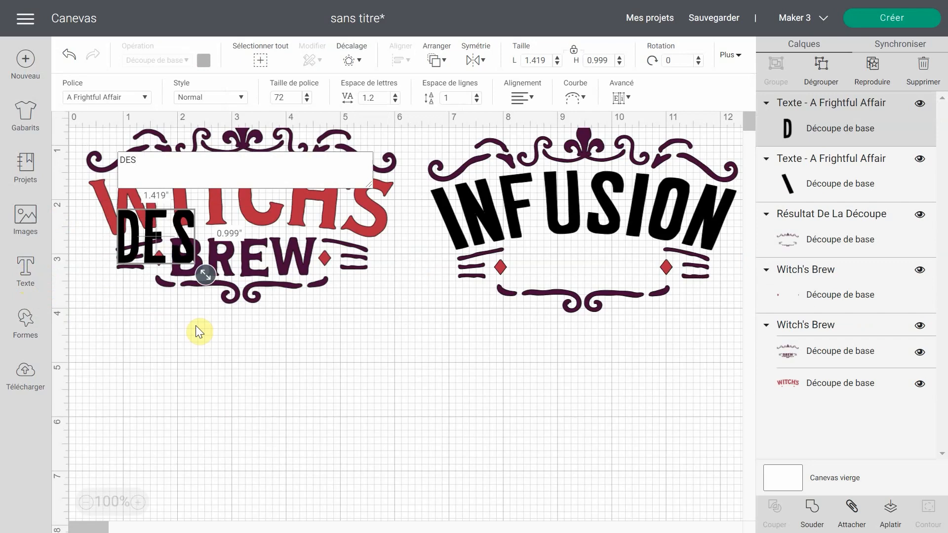
pyautogui.click(102, 291)
pyautogui.moveTo(152, 247); pyautogui.dragTo(555, 334)
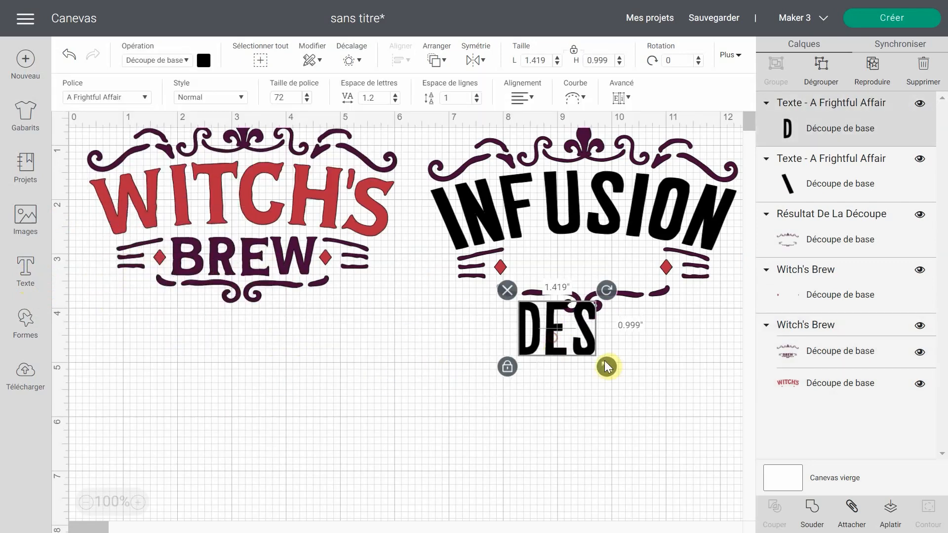
pyautogui.moveTo(610, 370); pyautogui.dragTo(534, 268)
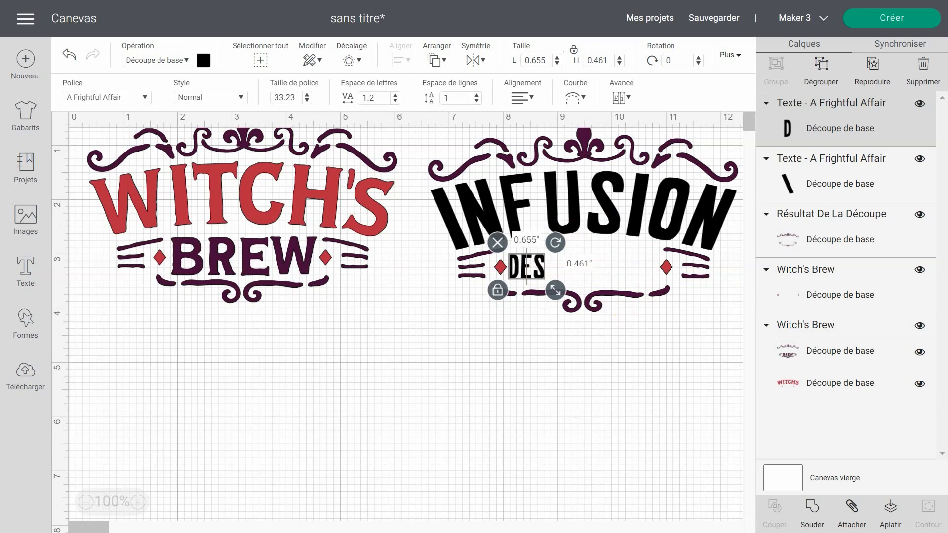
# Duplicate the DES text, move the copy below the frame and change its wording to SORCIÈRES
pyautogui.click(868, 75)
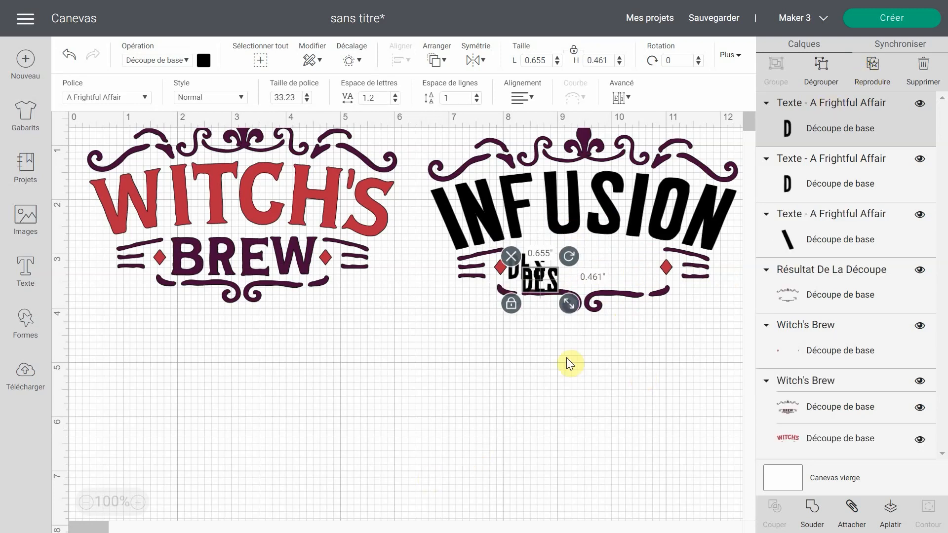
pyautogui.moveTo(547, 283); pyautogui.dragTo(500, 383)
pyautogui.doubleClick(499, 383)
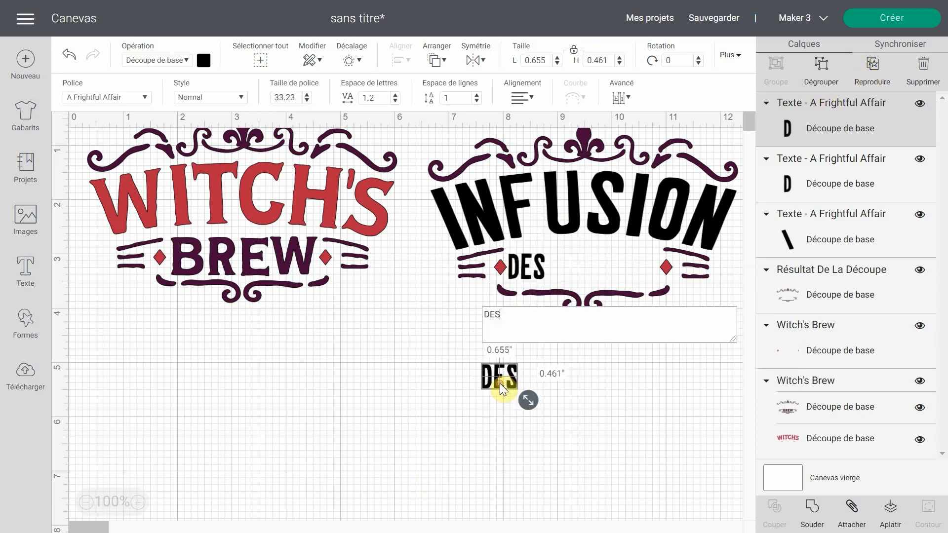
pyautogui.moveTo(516, 314); pyautogui.dragTo(477, 312)
pyautogui.write('SOR')
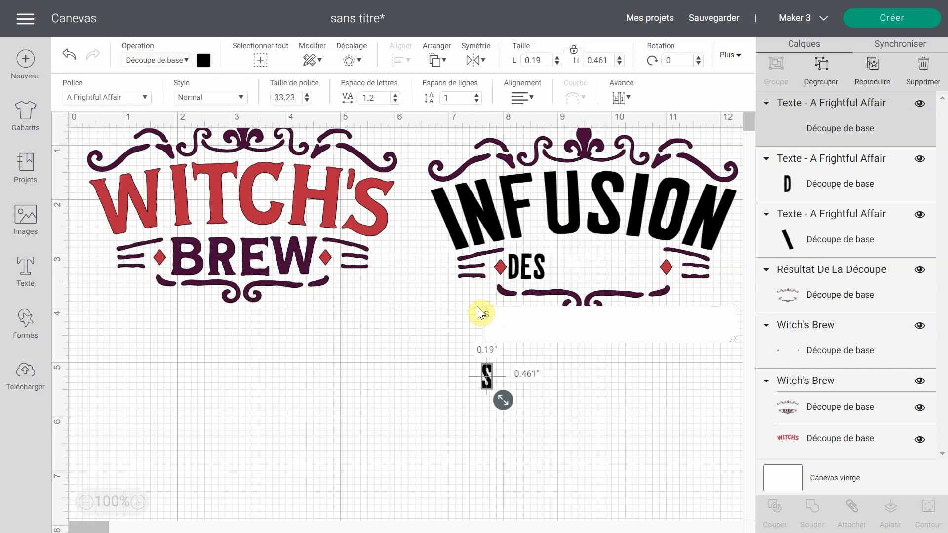
pyautogui.write('CIÈRES')
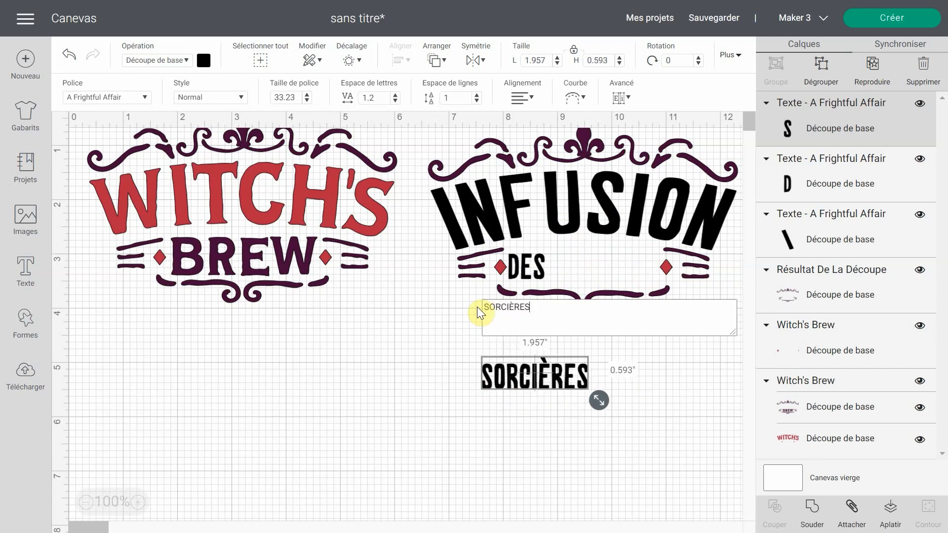
# Enlarge the SORCIÈRES text to about 3.67 by 1.11 inches and place it directly after DES
pyautogui.moveTo(599, 400); pyautogui.dragTo(692, 428)
pyautogui.moveTo(603, 406); pyautogui.dragTo(626, 275)
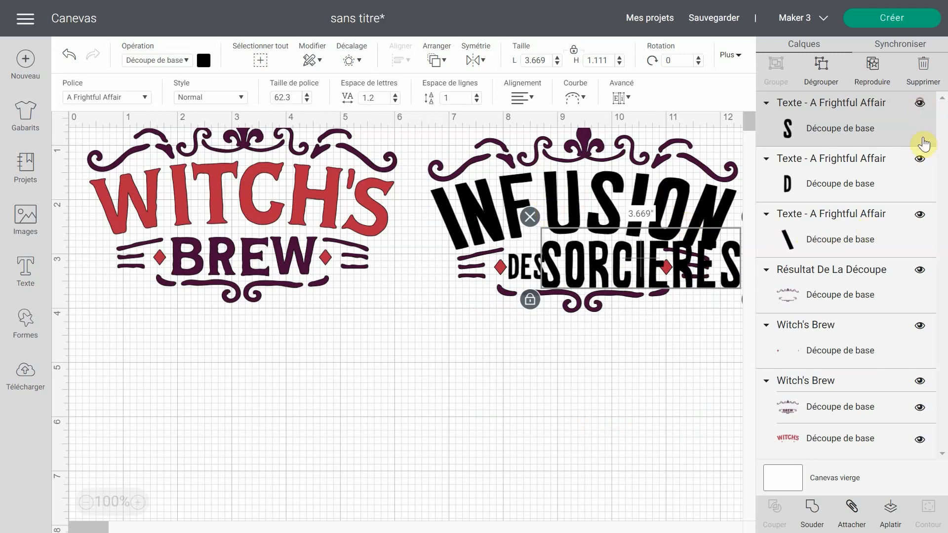
# Hide the SORCIÈRES, DES and INFUSION text layers and the copied diamonds layer
pyautogui.click(920, 103)
pyautogui.click(920, 159)
pyautogui.click(919, 215)
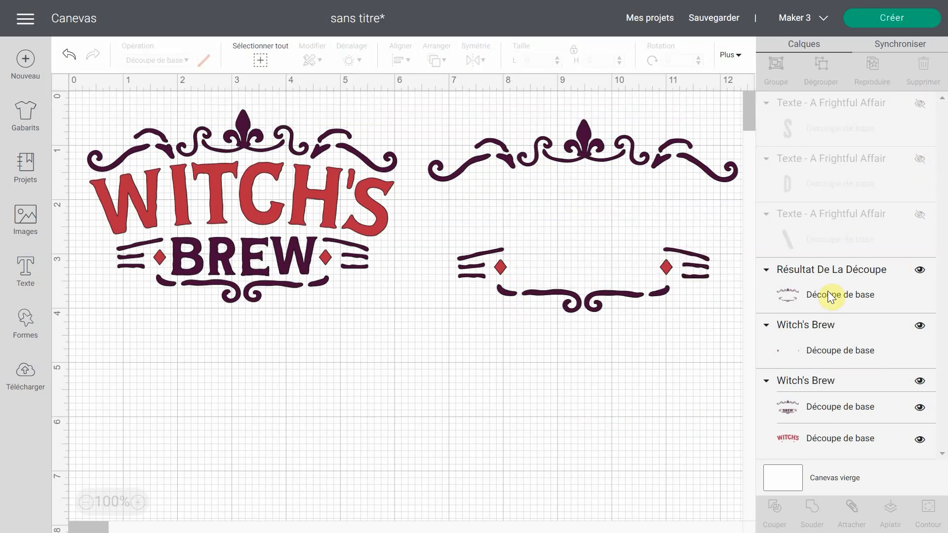
pyautogui.click(920, 328)
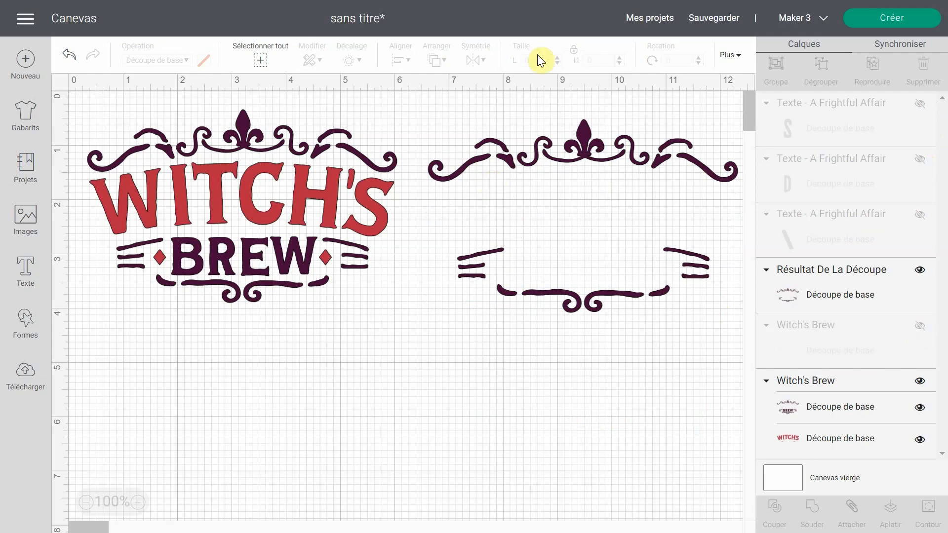
# Examine the individual contours of the copied ornament frame without hiding any of them
pyautogui.click(139, 503)
pyautogui.click(815, 296)
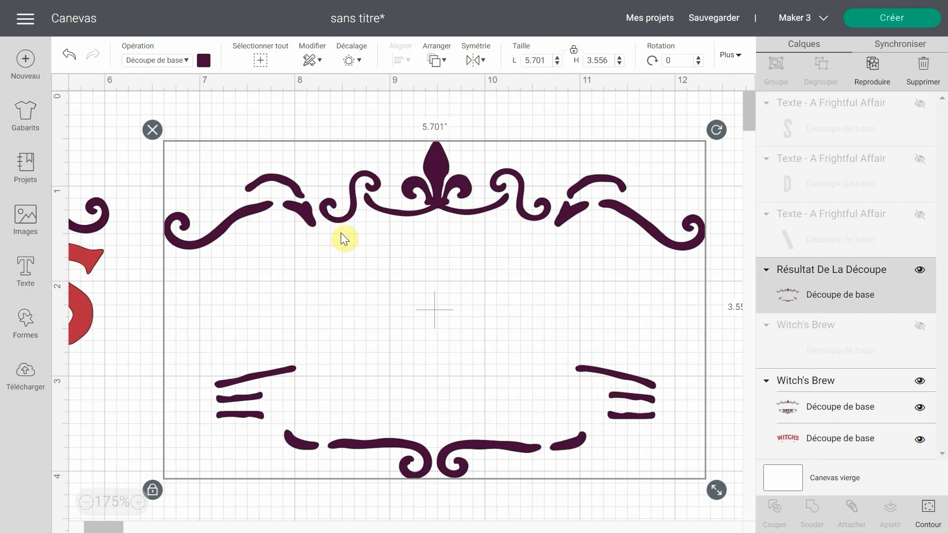
pyautogui.click(935, 516)
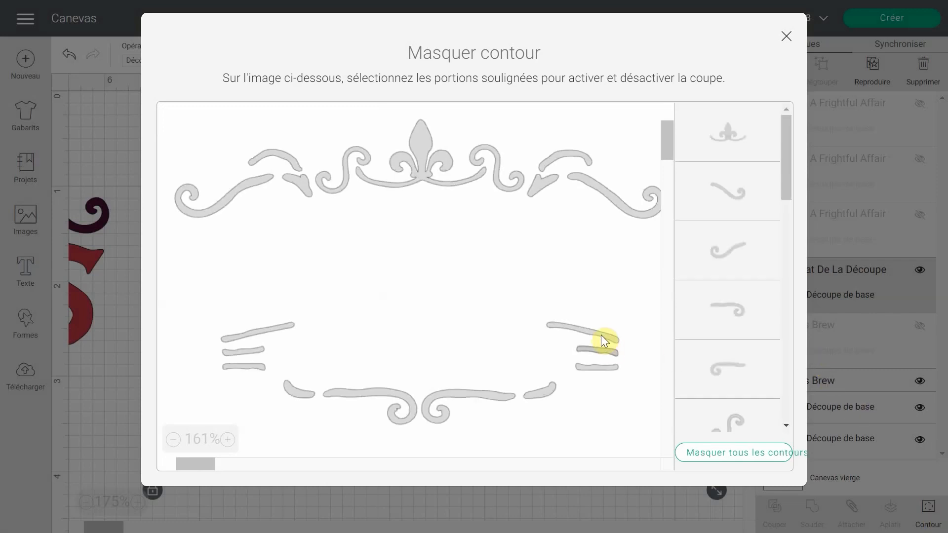
pyautogui.click(789, 39)
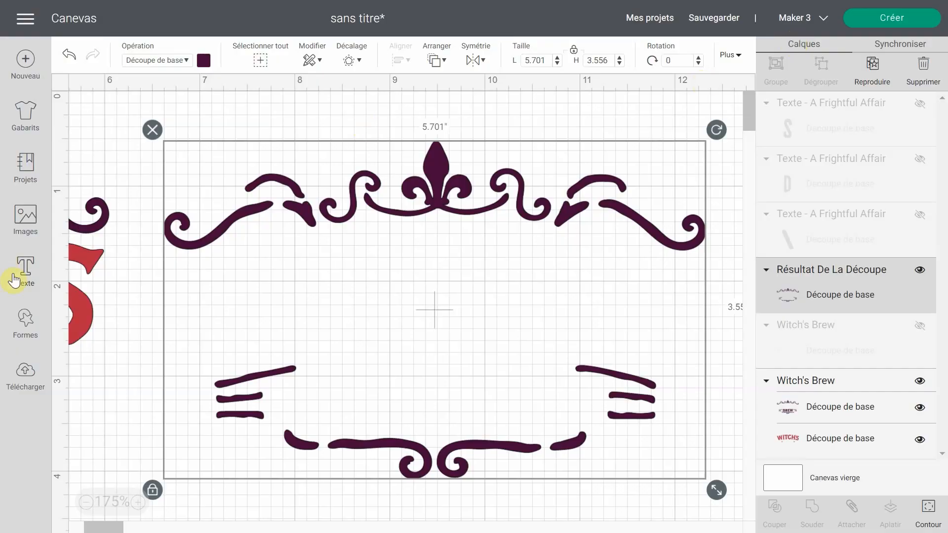
# Add a square, unlock its proportions, resize it to about 5.32 by 2.51 inches and cover the frame's lower ornaments with it
pyautogui.click(26, 322)
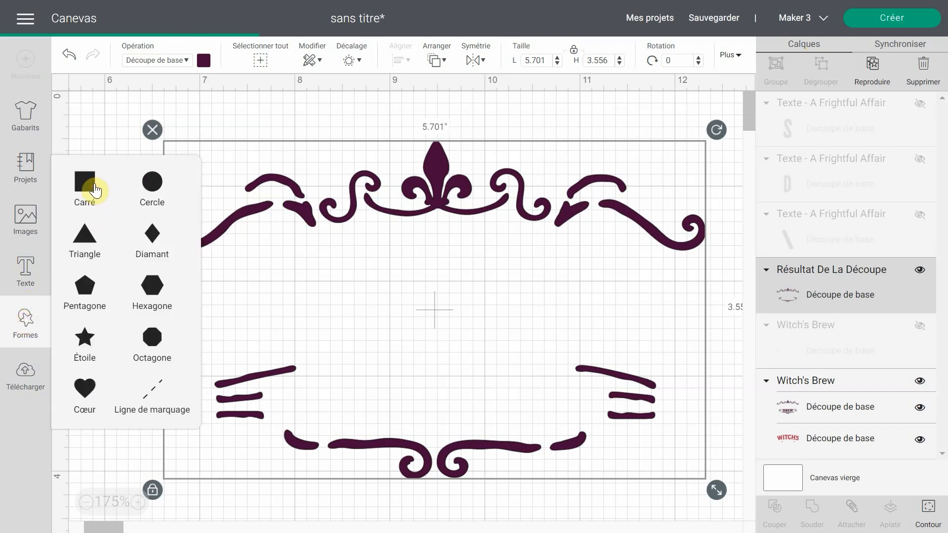
pyautogui.click(86, 184)
pyautogui.moveTo(248, 257); pyautogui.dragTo(323, 261)
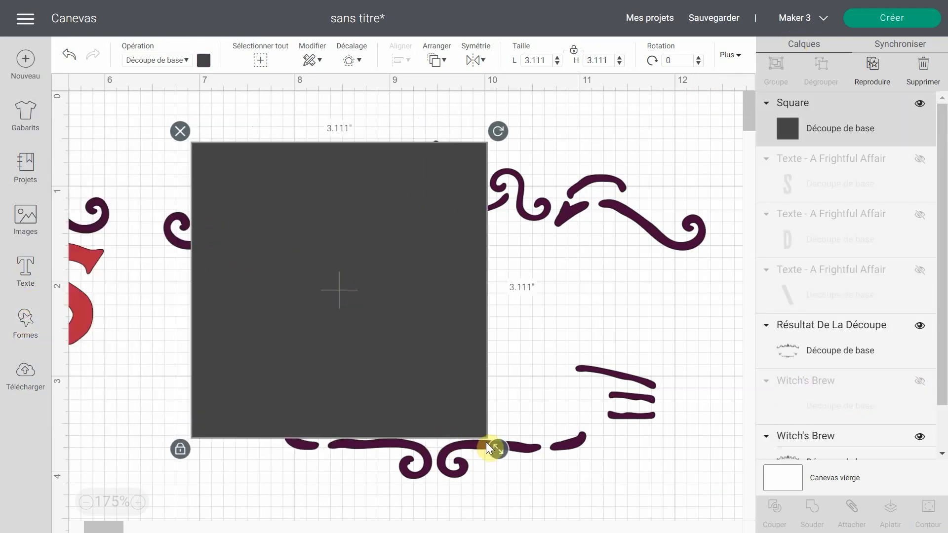
pyautogui.click(172, 449)
pyautogui.click(451, 401)
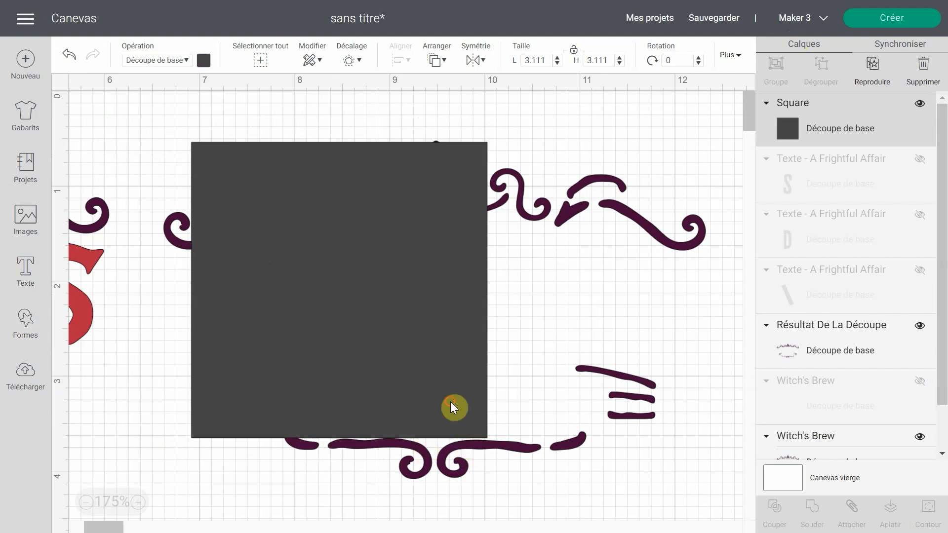
pyautogui.moveTo(391, 257); pyautogui.dragTo(399, 363)
pyautogui.scroll(-4, 454, 410)
pyautogui.moveTo(506, 356); pyautogui.dragTo(712, 293)
pyautogui.scroll(4, 712, 293)
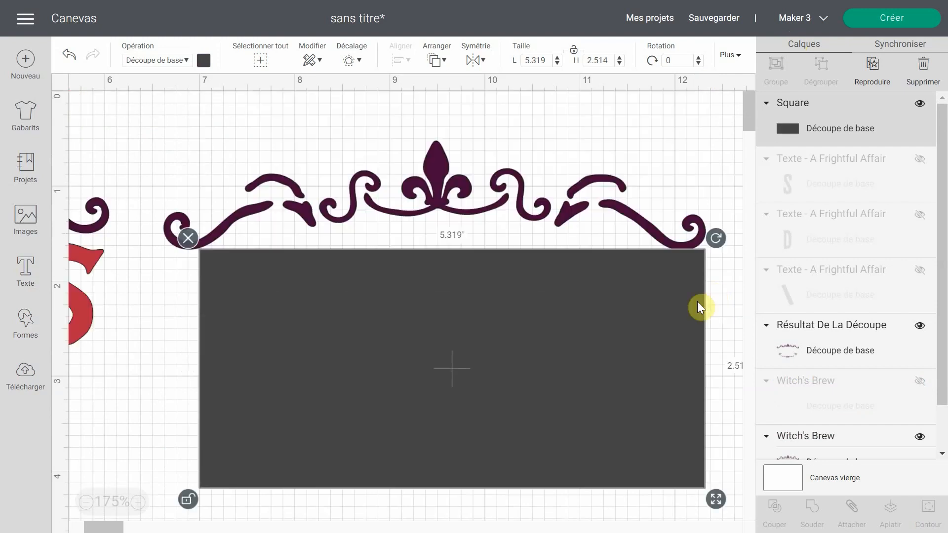
pyautogui.moveTo(650, 327); pyautogui.dragTo(647, 331)
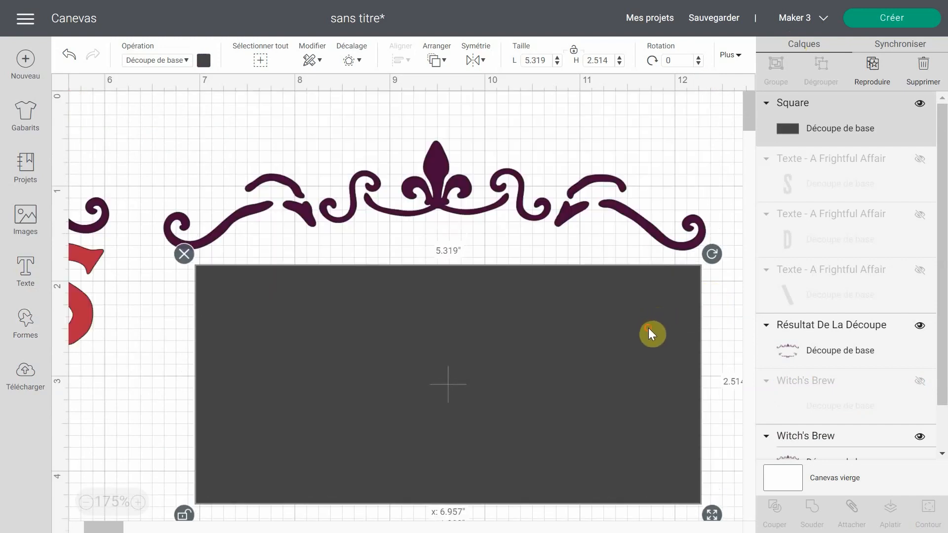
# Slice the copied ornament frame with the rectangle and delete the remaining rectangle piece
pyautogui.keyDown('shift'); pyautogui.click(636, 212); pyautogui.keyUp('shift')
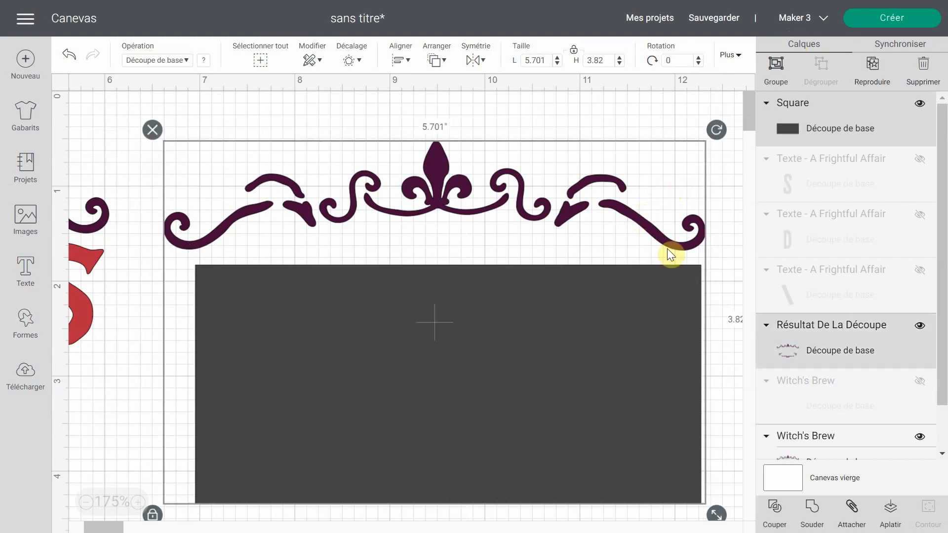
pyautogui.click(775, 511)
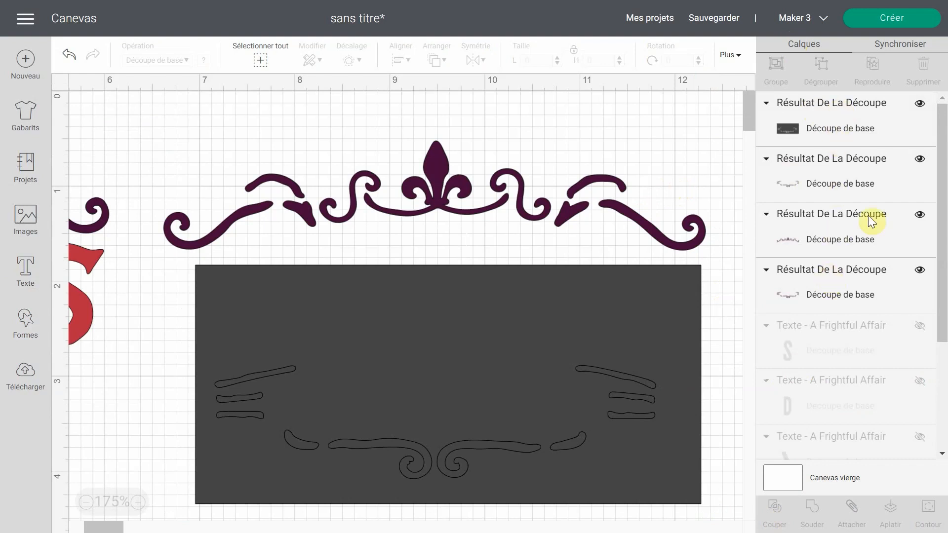
pyautogui.click(829, 123)
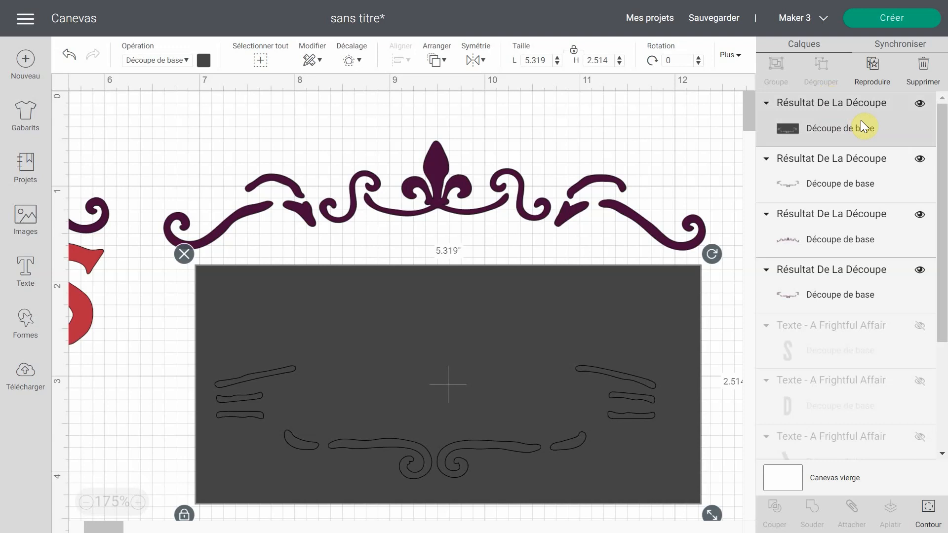
pyautogui.press('Delete')
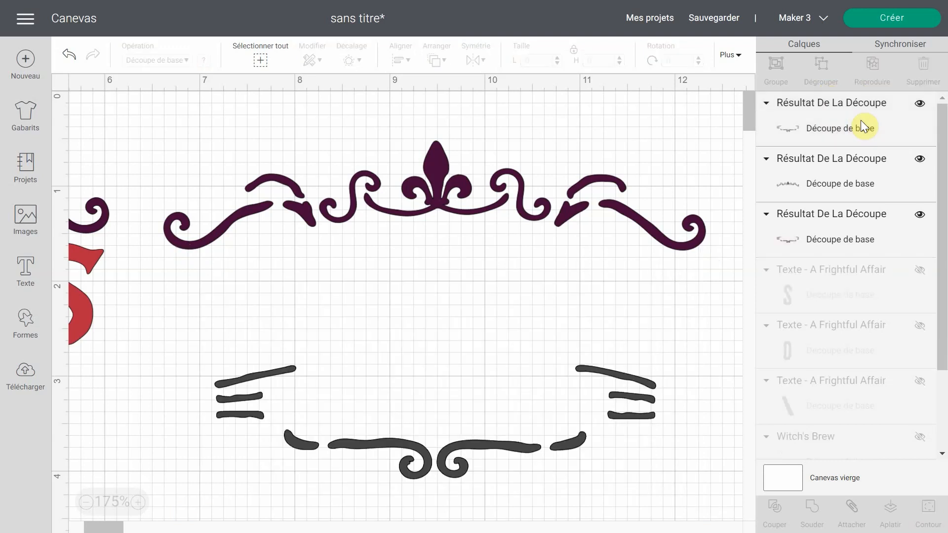
# Delete the dark grey slice piece covering the lower ornaments, then select the upper and lower ornament pieces in turn
pyautogui.click(860, 125)
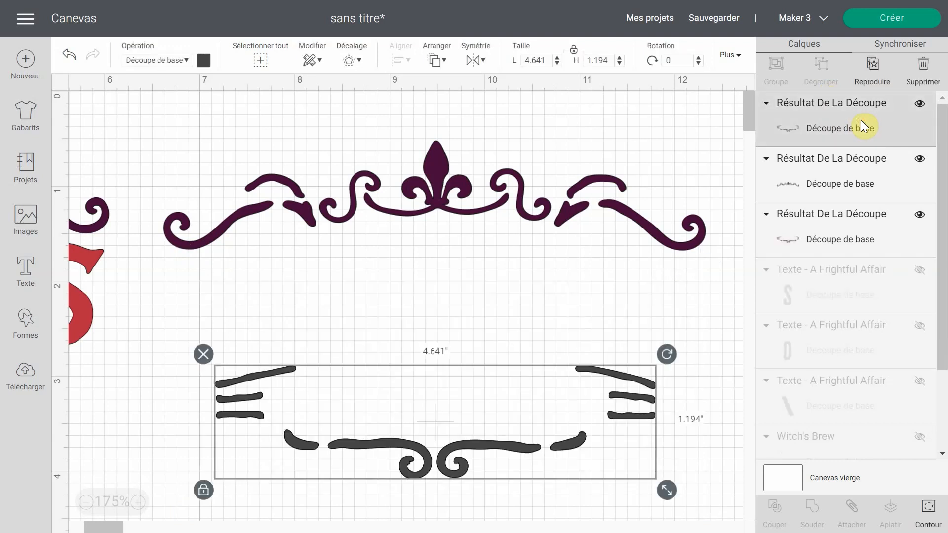
pyautogui.press('Delete')
pyautogui.click(861, 125)
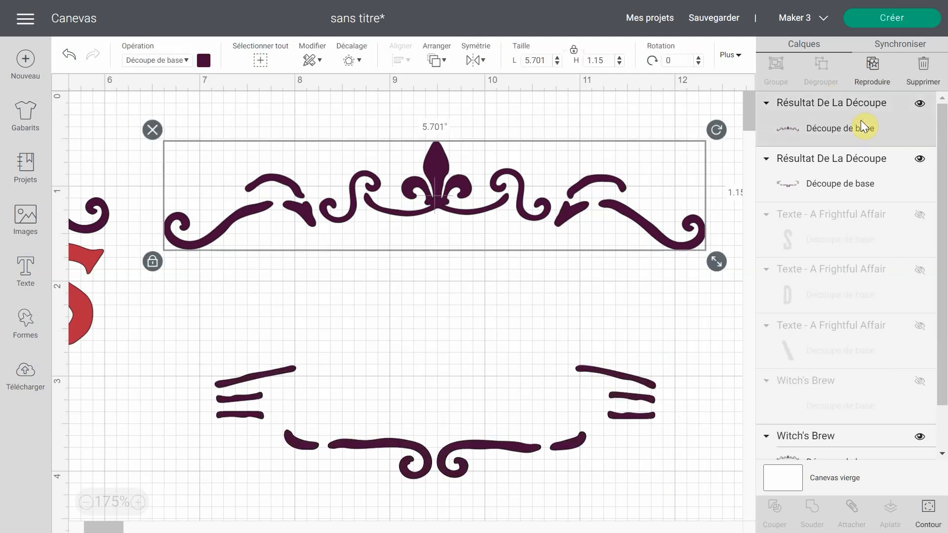
pyautogui.click(871, 174)
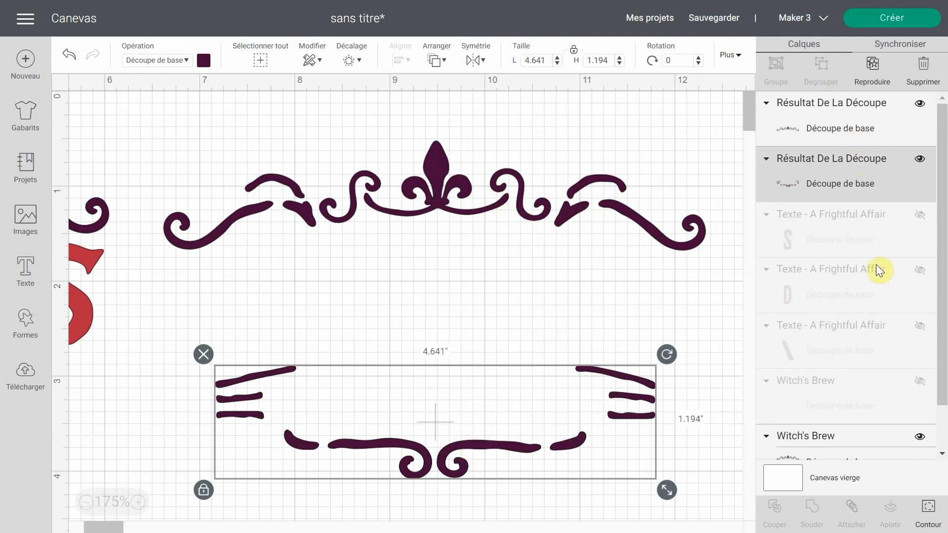
# Show the SORCIÈRES, DES and INFUSION text layers again
pyautogui.click(919, 216)
pyautogui.click(919, 270)
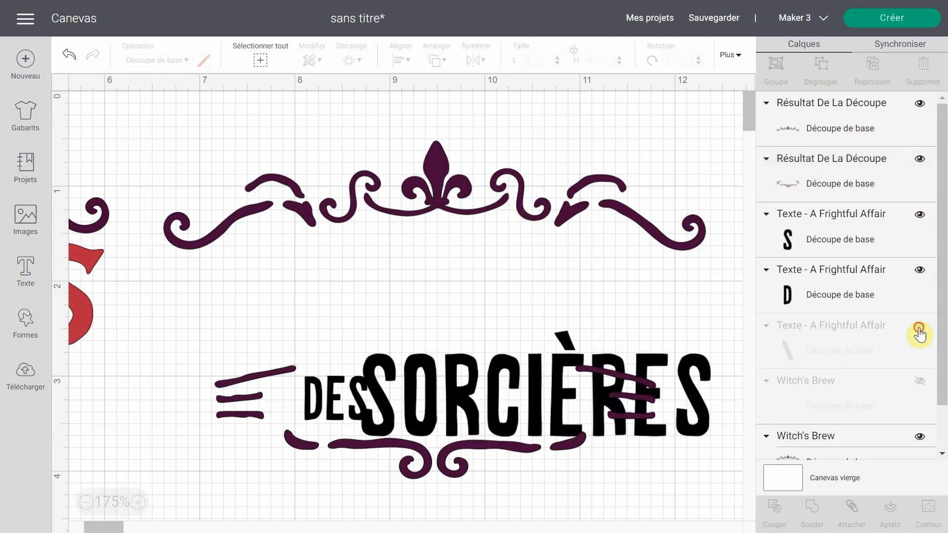
pyautogui.click(920, 325)
# Unlock the lower ornaments' proportions, move them below the lettering and widen them to about 6.49 inches
pyautogui.click(466, 461)
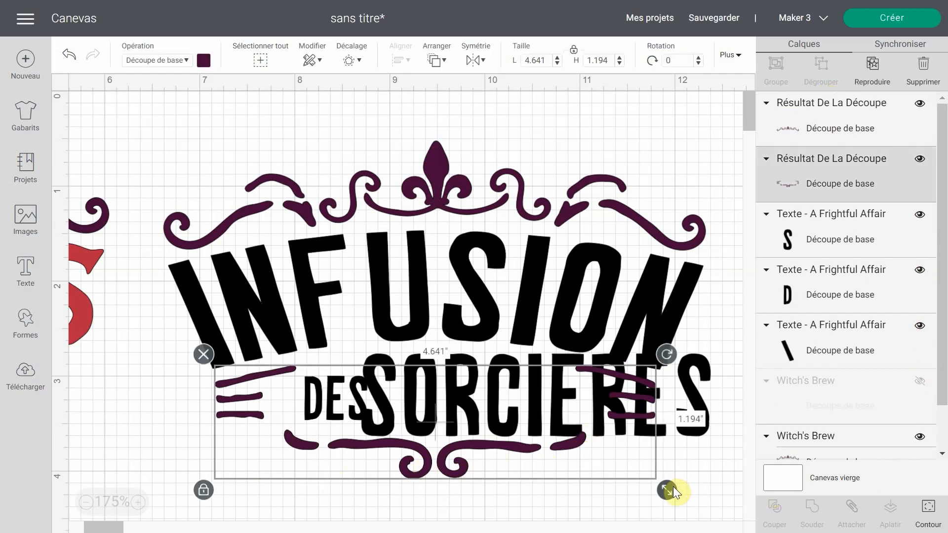
pyautogui.click(203, 493)
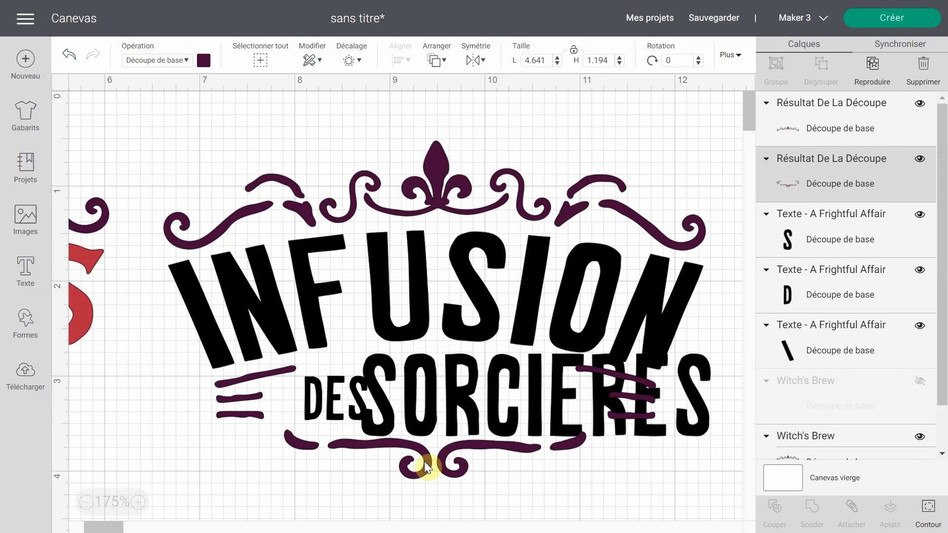
pyautogui.moveTo(399, 471); pyautogui.dragTo(327, 487)
pyautogui.moveTo(600, 511); pyautogui.dragTo(776, 531)
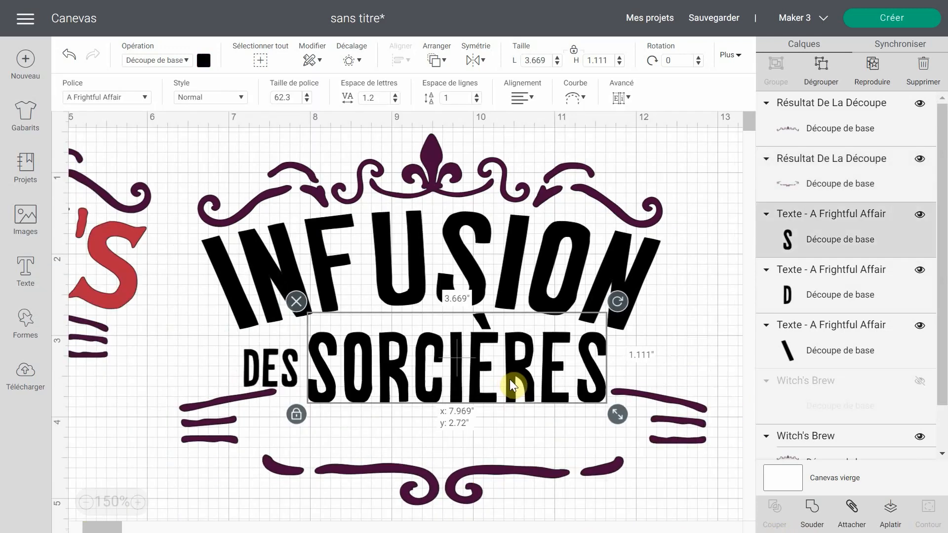
# Centre DES and SORCIÈRES under INFUSION, then move the lower ornaments up around them and stretch them to about 1.61 inches high
pyautogui.moveTo(510, 379); pyautogui.dragTo(517, 383)
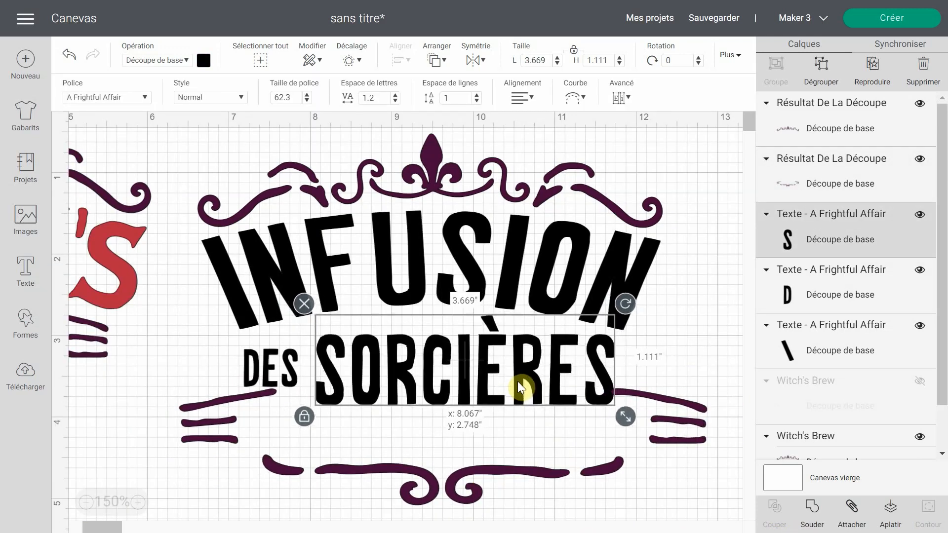
pyautogui.moveTo(282, 372); pyautogui.dragTo(292, 374)
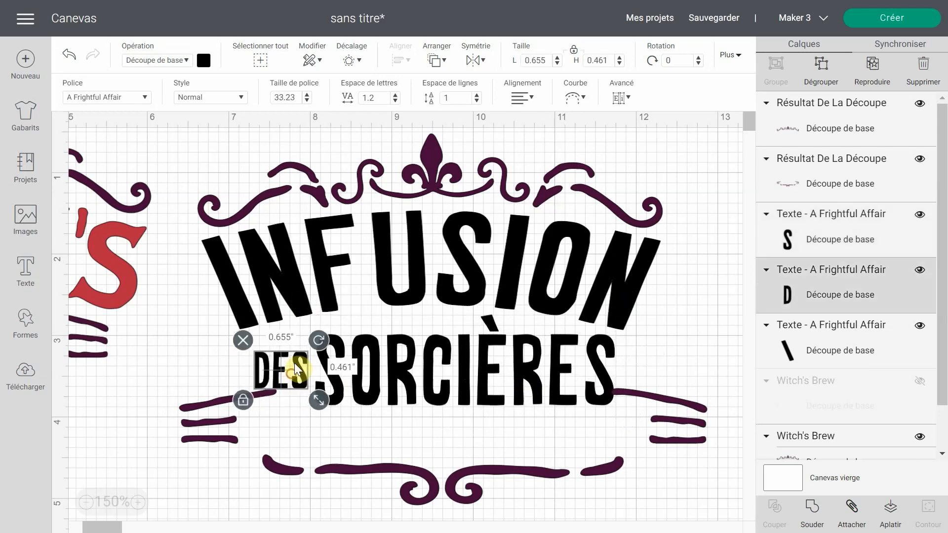
pyautogui.moveTo(456, 472); pyautogui.dragTo(458, 443)
pyautogui.moveTo(710, 471); pyautogui.dragTo(710, 484)
pyautogui.moveTo(388, 424); pyautogui.dragTo(387, 420)
pyautogui.moveTo(443, 393); pyautogui.dragTo(449, 394)
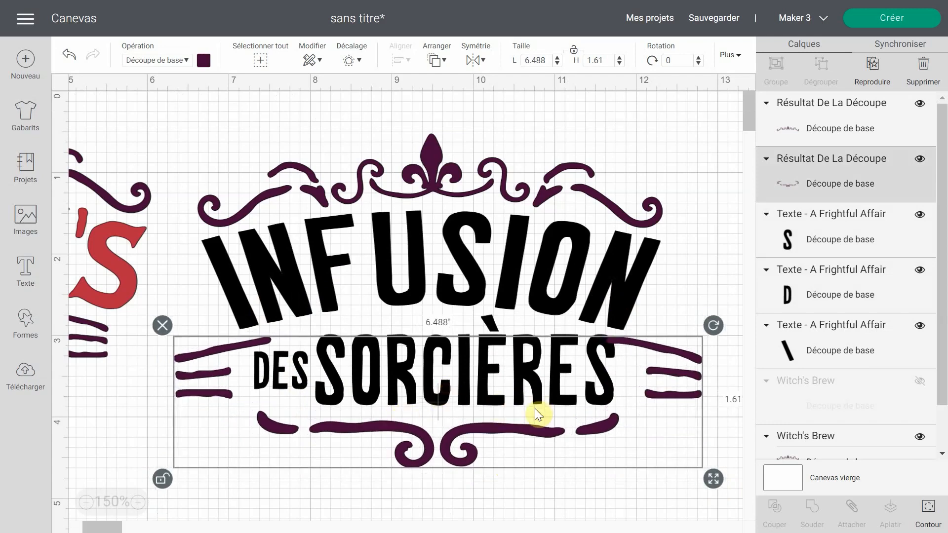
# Send the lower ornaments to the back and nudge SORCIÈRES slightly down
pyautogui.rightClick(527, 430)
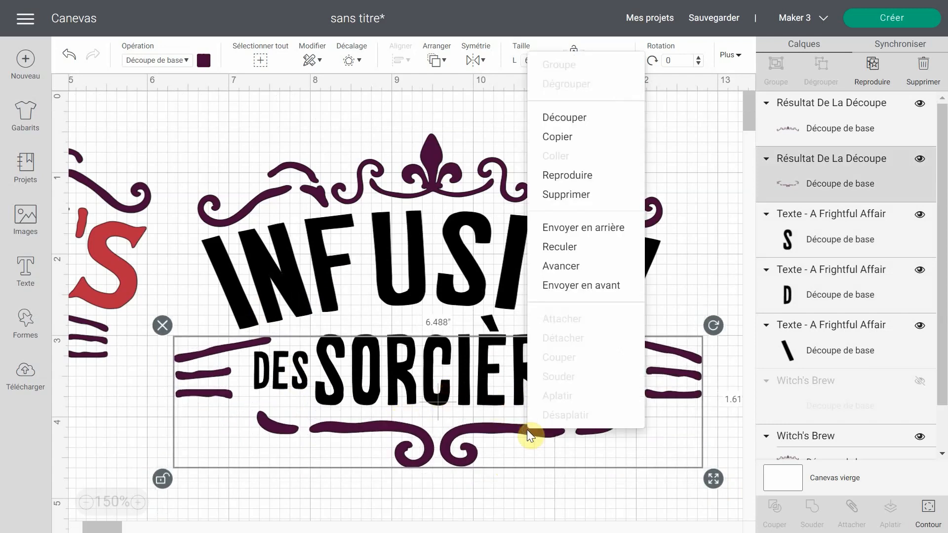
pyautogui.click(590, 235)
pyautogui.click(529, 368)
pyautogui.moveTo(524, 361); pyautogui.dragTo(520, 369)
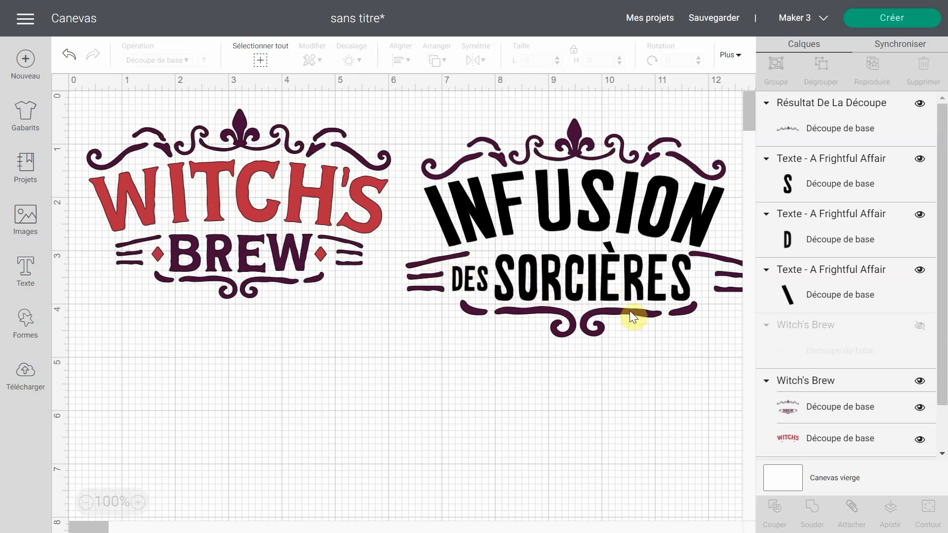
# Reduce the letter spacing of SORCIÈRES to 0.9
pyautogui.click(621, 291)
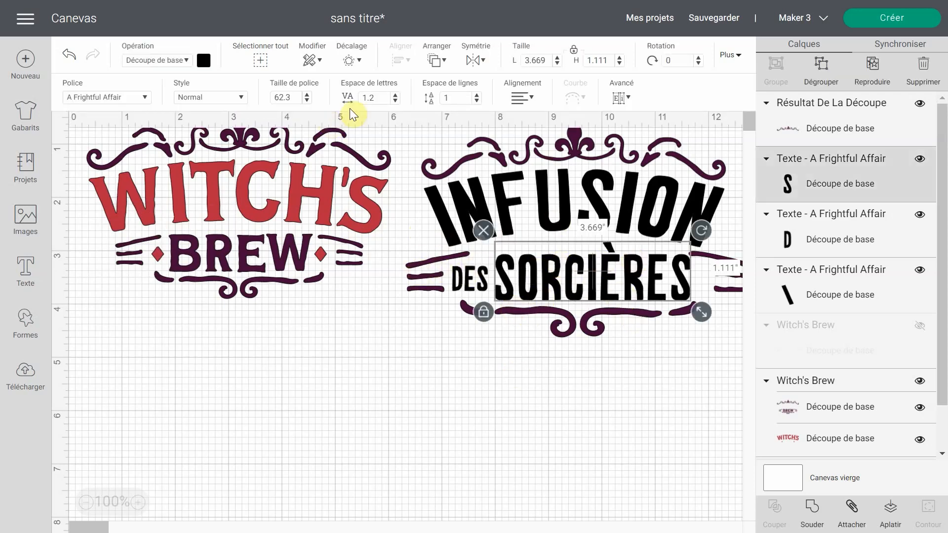
pyautogui.click(395, 101)
pyautogui.click(395, 101)
pyautogui.click(395, 101)
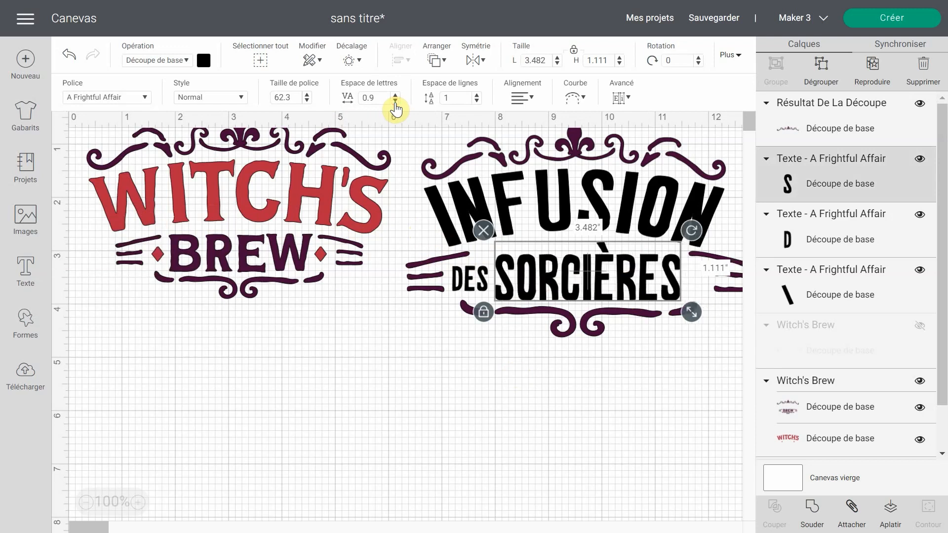
# Reduce the letter spacing of DES to 0.7
pyautogui.click(457, 278)
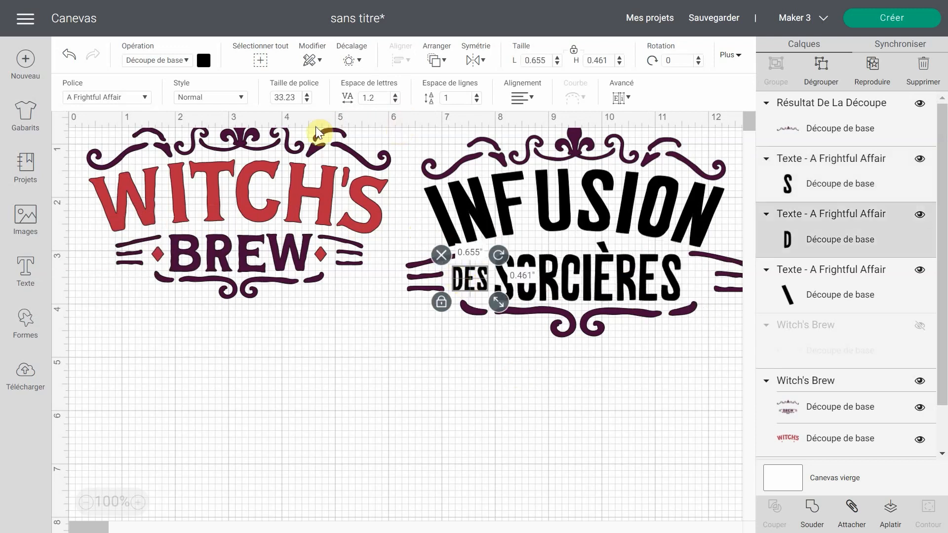
pyautogui.click(395, 101)
pyautogui.click(395, 101)
pyautogui.click(395, 101)
pyautogui.click(395, 102)
pyautogui.click(395, 101)
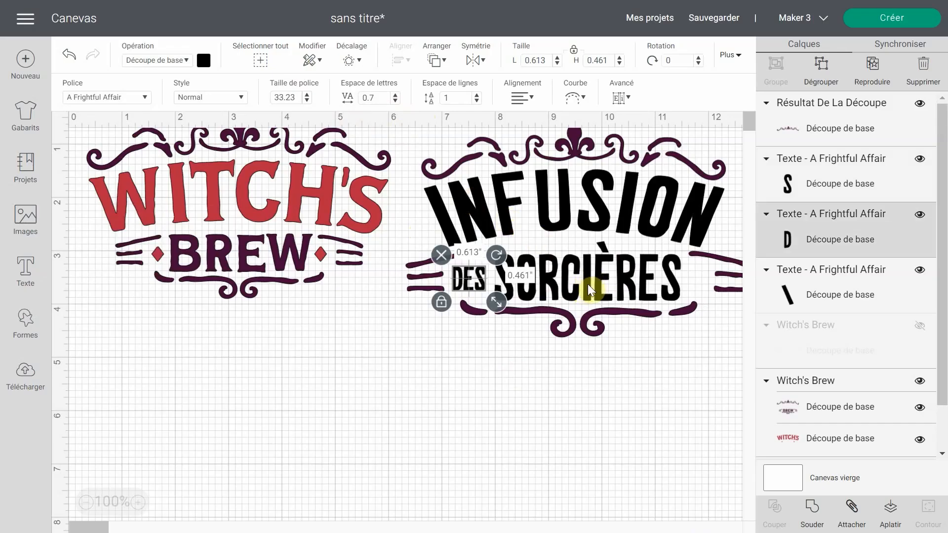
# Shift SORCIÈRES and DES slightly up and to the right so they sit centred under INFUSION
pyautogui.moveTo(587, 286); pyautogui.dragTo(597, 284)
pyautogui.moveTo(476, 280)
pyautogui.mouseDown()
pyautogui.moveTo(482, 271)
pyautogui.moveTo(489, 277)
pyautogui.mouseUp()
pyautogui.click(605, 275)
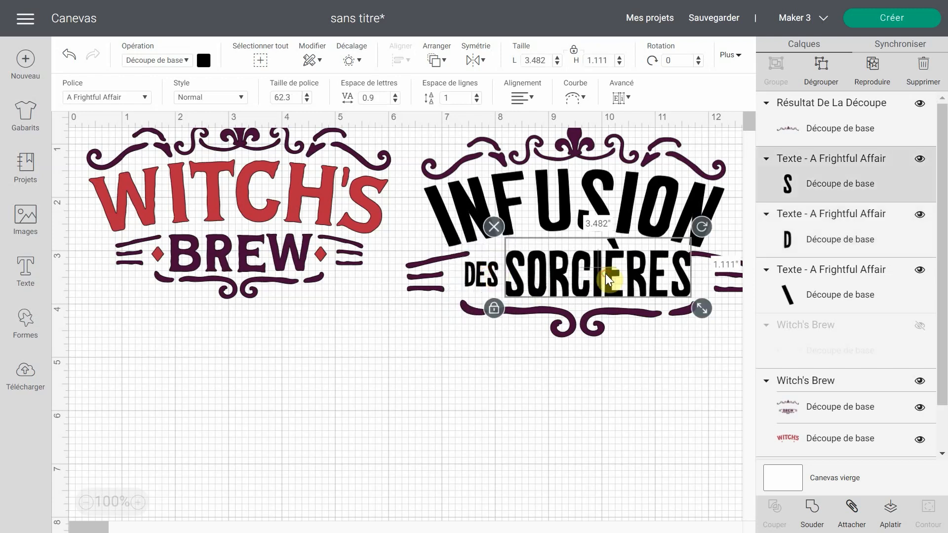
pyautogui.click(576, 343)
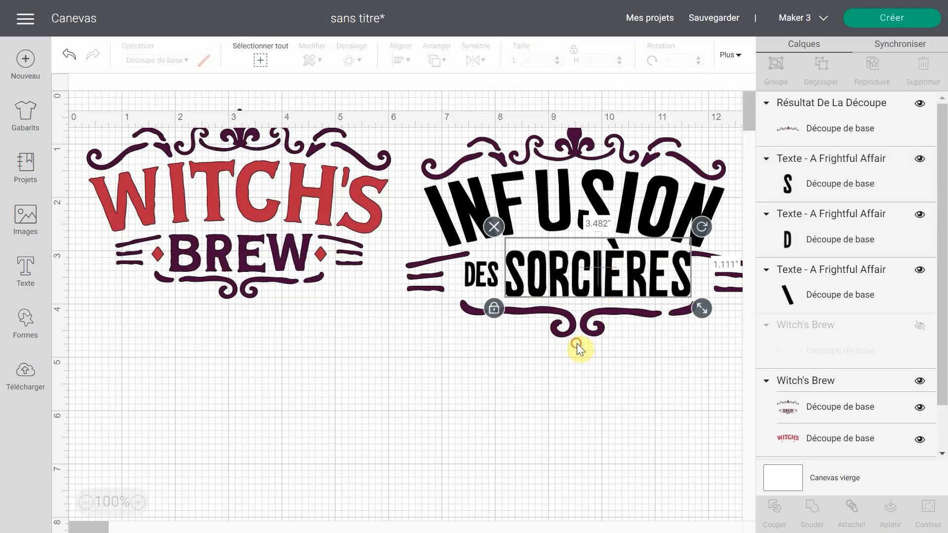
# Shrink the lower ornaments, scale them together with DES and SORCIÈRES to about 5.52 inches wide, and reposition them under INFUSION
pyautogui.click(608, 328)
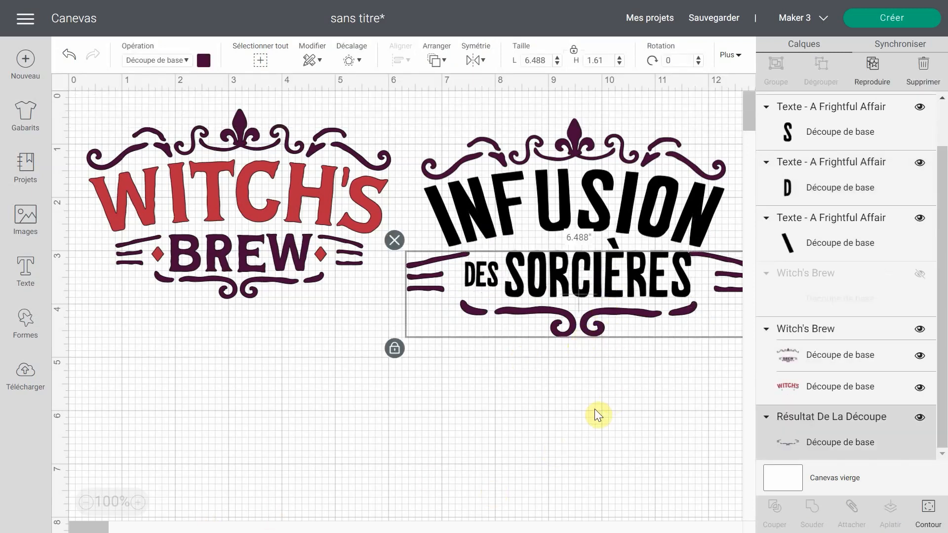
pyautogui.click(139, 502)
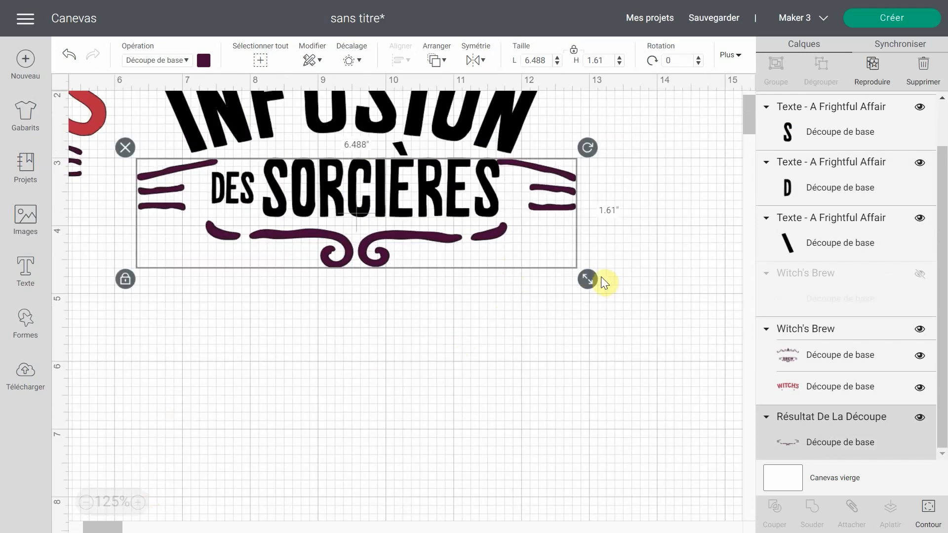
pyautogui.moveTo(589, 279); pyautogui.dragTo(566, 271)
pyautogui.moveTo(641, 348); pyautogui.dragTo(142, 191)
pyautogui.moveTo(579, 278); pyautogui.dragTo(540, 264)
pyautogui.moveTo(437, 221); pyautogui.dragTo(457, 221)
# Group DES, SORCIÈRES and the lower ornaments
pyautogui.click(747, 106)
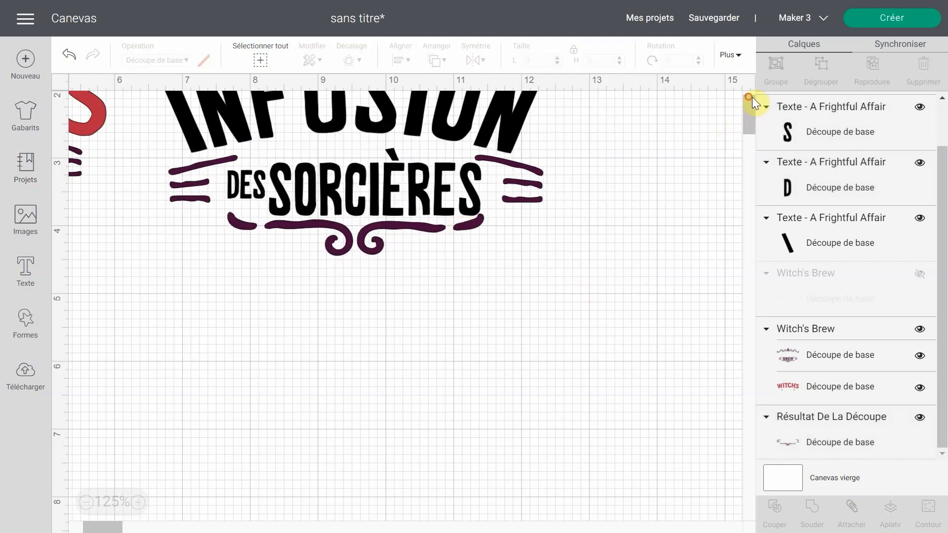
pyautogui.scroll(3, 633, 233)
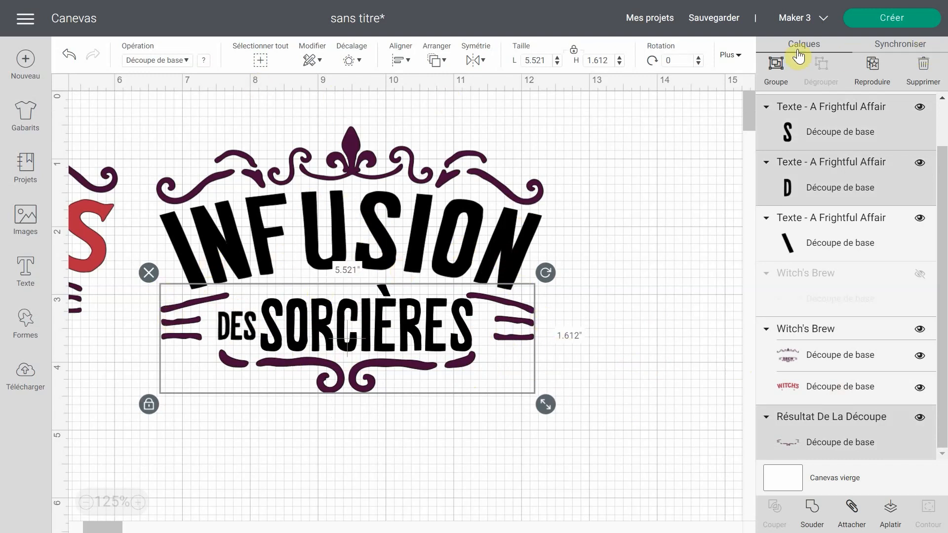
pyautogui.click(777, 71)
# Centre the lower group horizontally with INFUSION and the upper ornaments
pyautogui.moveTo(586, 239); pyautogui.dragTo(447, 182)
pyautogui.moveTo(588, 420); pyautogui.dragTo(208, 115)
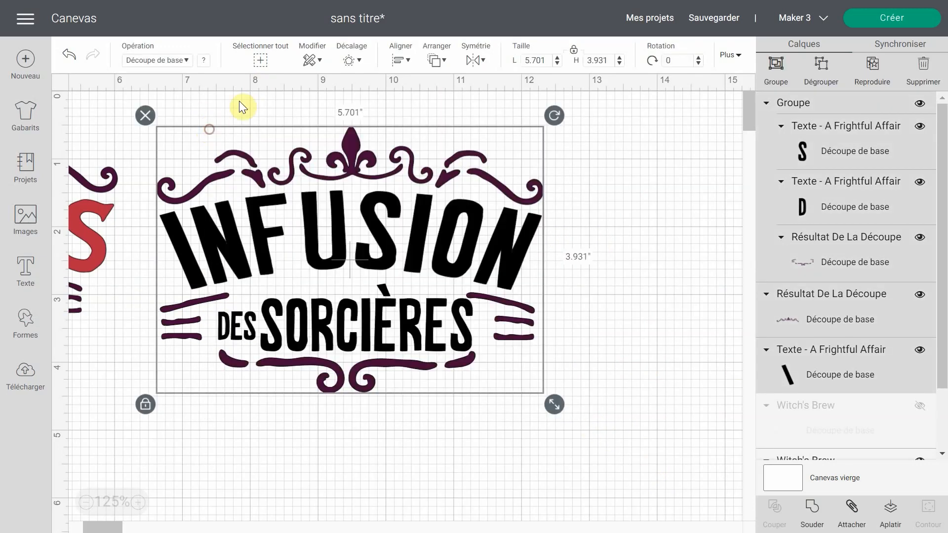
pyautogui.click(409, 61)
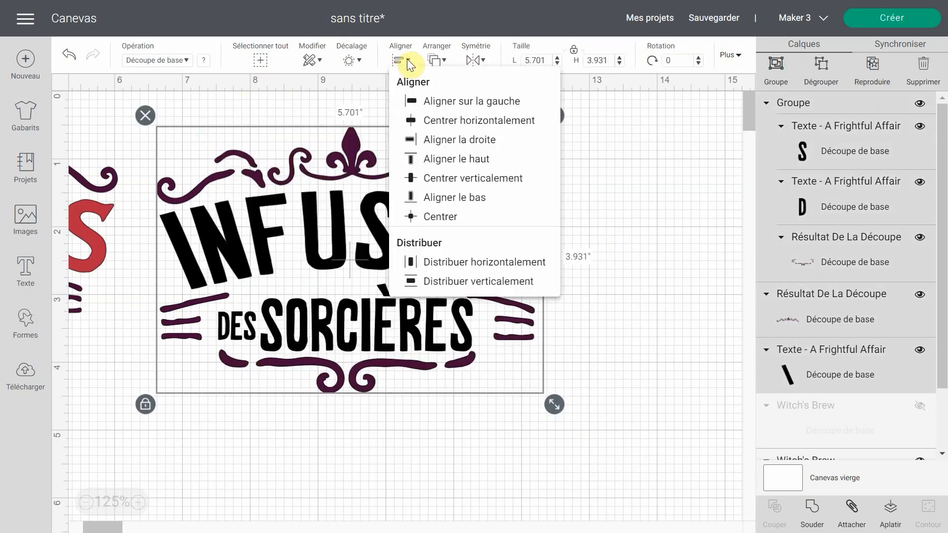
pyautogui.click(421, 121)
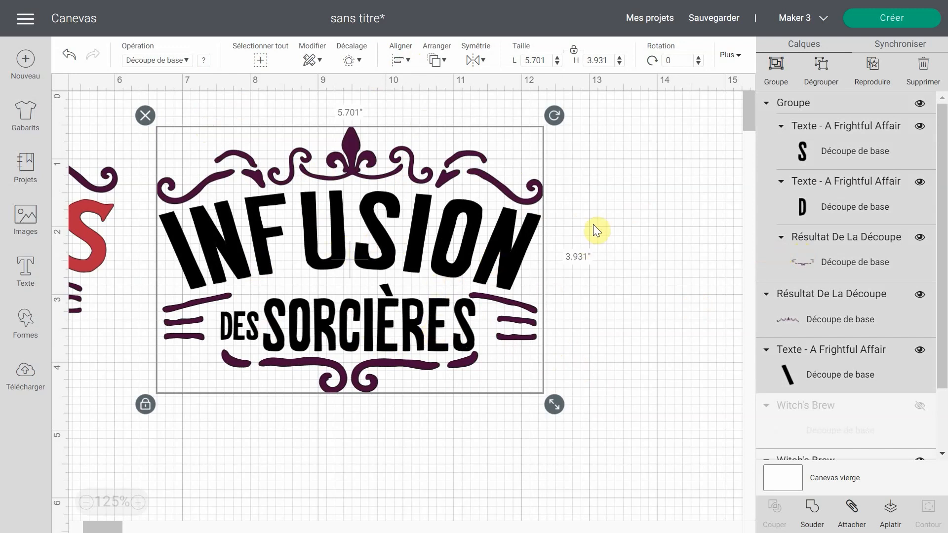
pyautogui.click(683, 269)
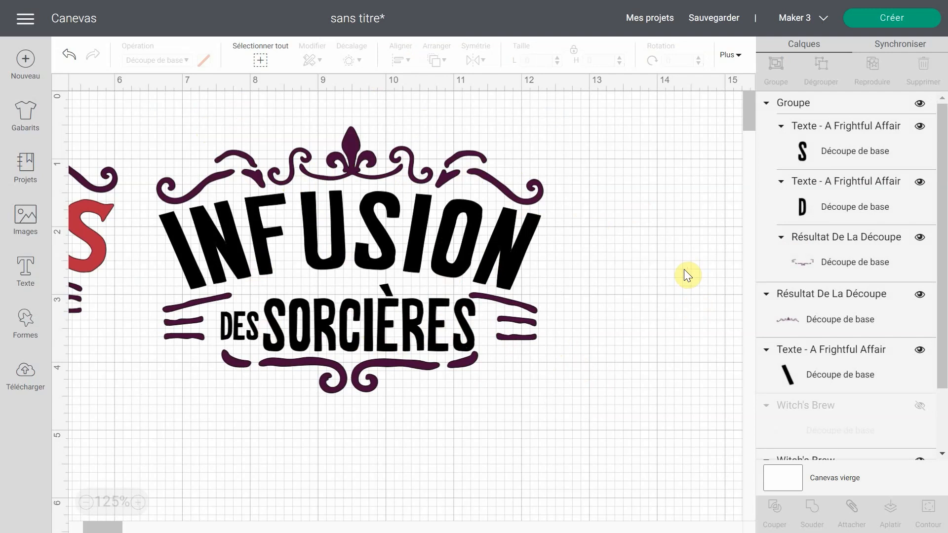
# Ungroup the lower elements, try placing DES above SORCIÈRES and undo that move
pyautogui.click(239, 324)
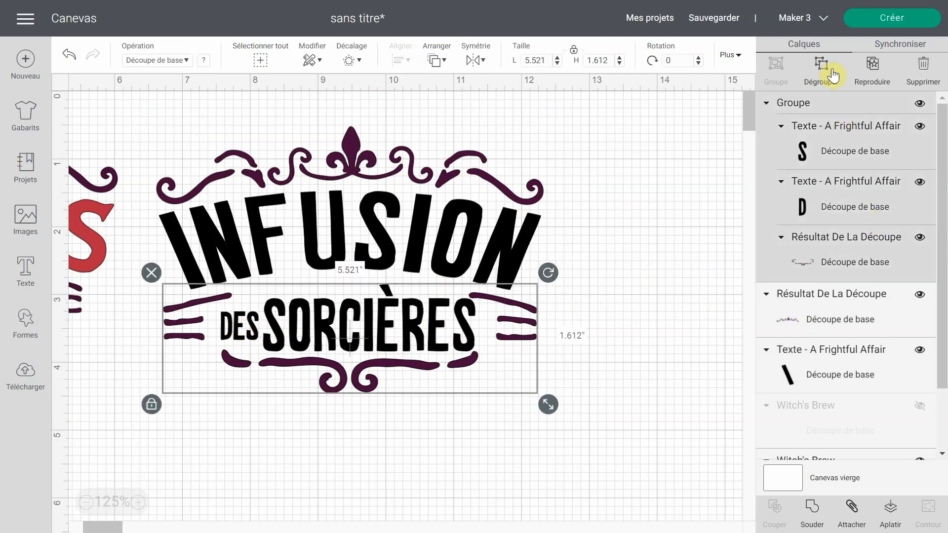
pyautogui.moveTo(240, 330); pyautogui.dragTo(338, 289)
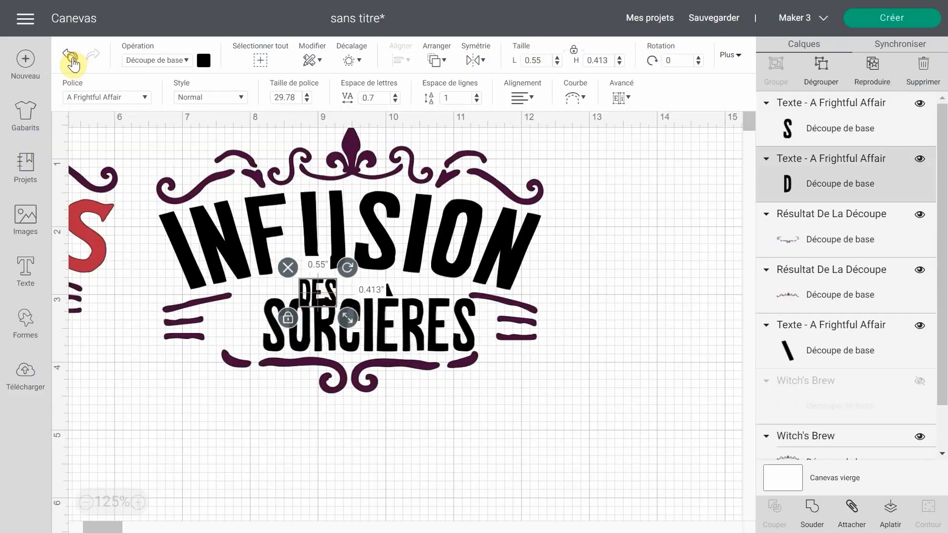
pyautogui.click(70, 59)
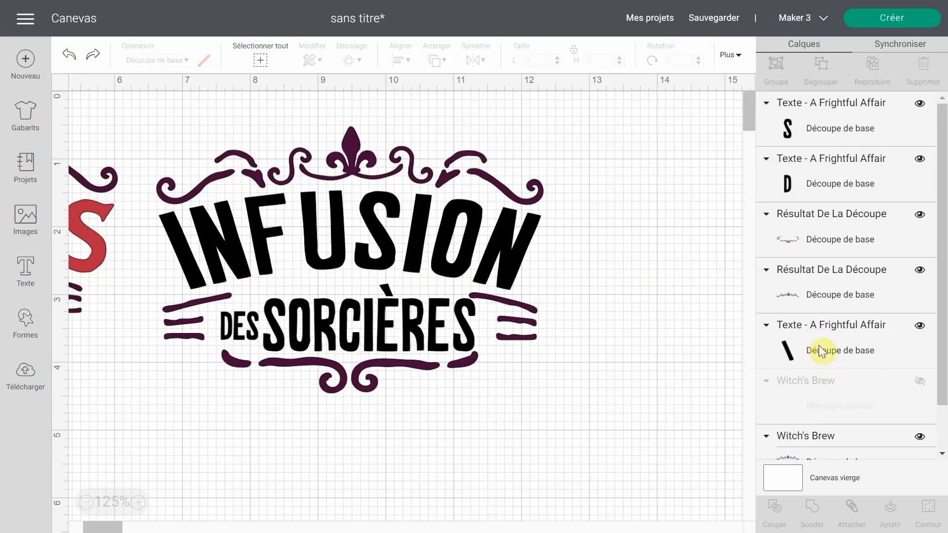
# Show the hidden red diamonds layer and bring it to the front
pyautogui.scroll(-1, 919, 366)
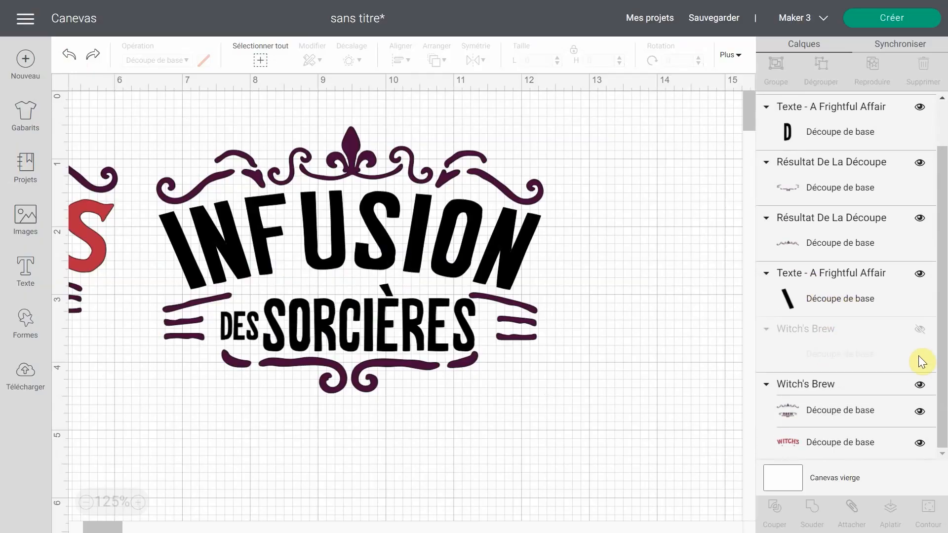
pyautogui.click(920, 329)
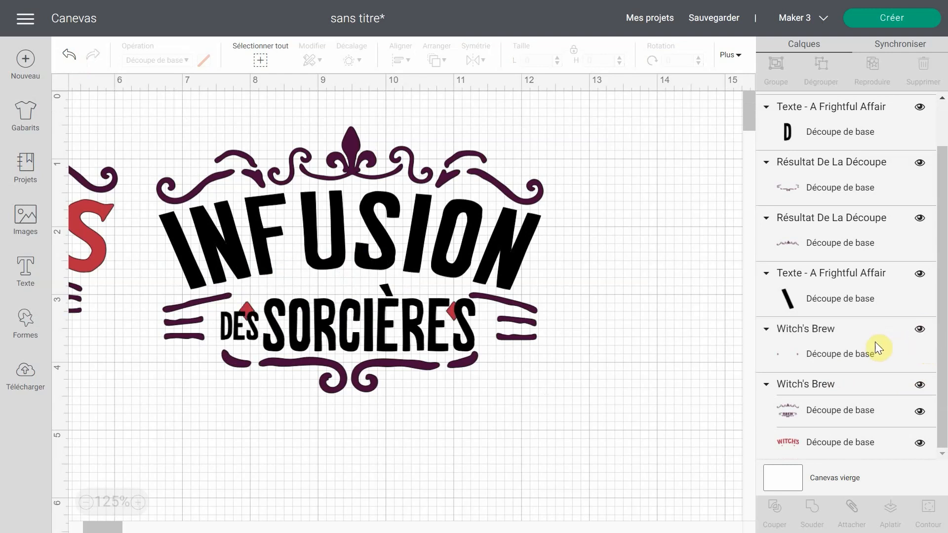
pyautogui.click(863, 349)
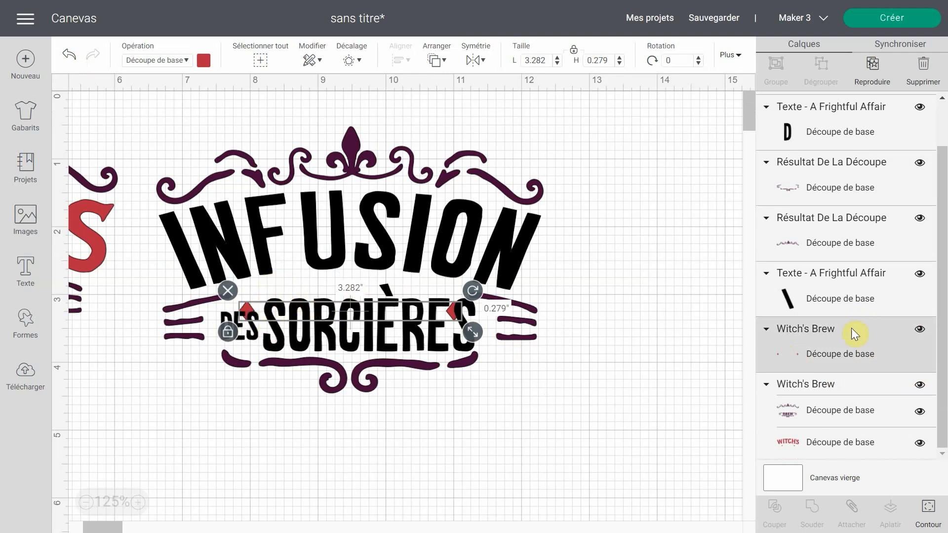
pyautogui.rightClick(822, 349)
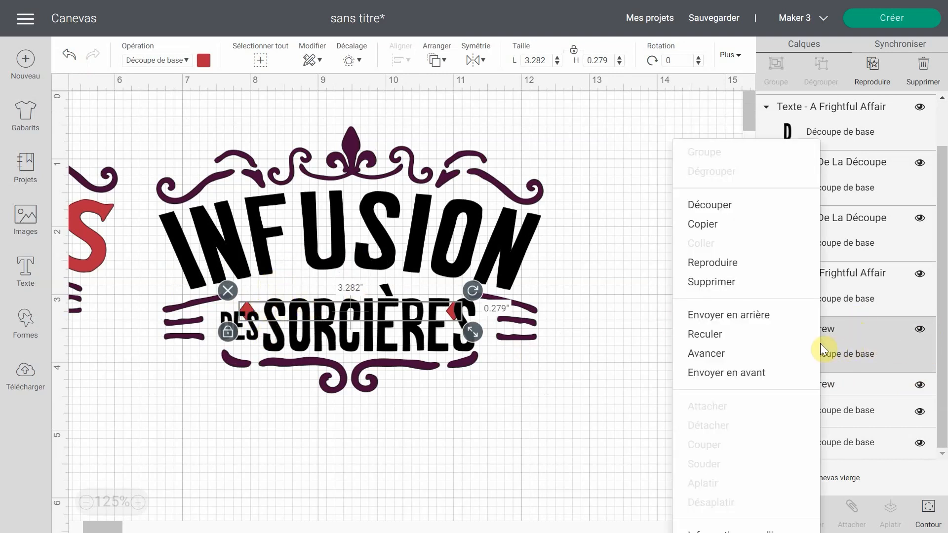
pyautogui.click(781, 373)
# Move the red diamonds into the empty space below the design and duplicate them
pyautogui.moveTo(453, 310); pyautogui.dragTo(451, 462)
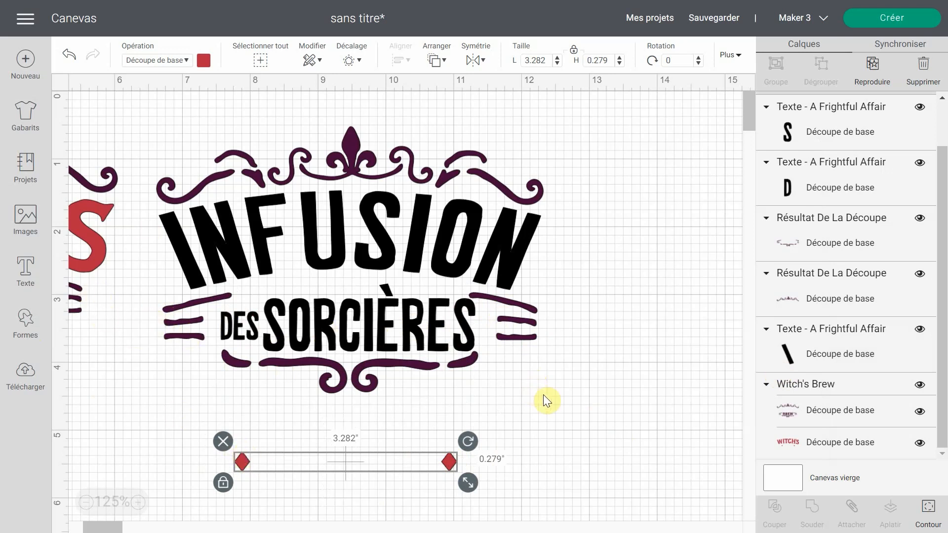
pyautogui.click(882, 61)
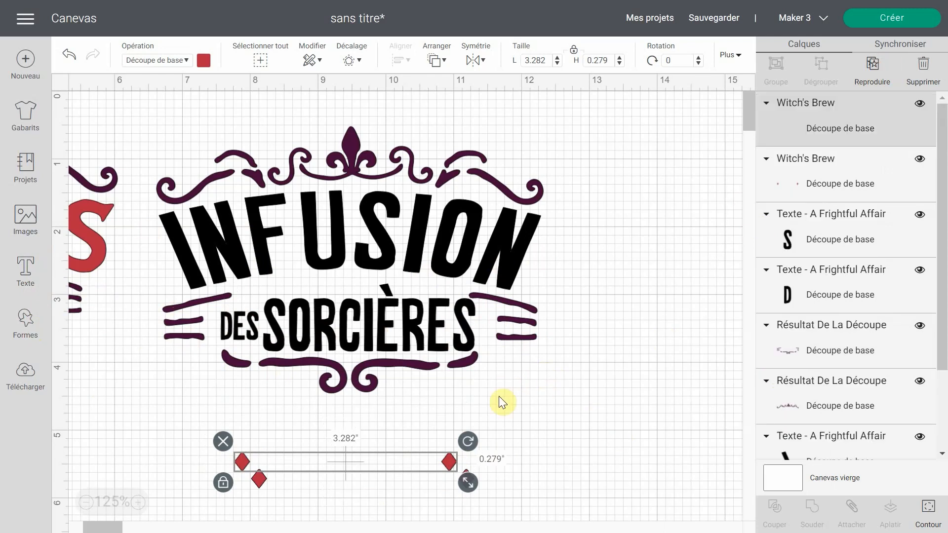
# Separate the duplicated pair of red diamonds and hide opposite contours so each copy keeps a single diamond
pyautogui.moveTo(468, 460); pyautogui.dragTo(606, 416)
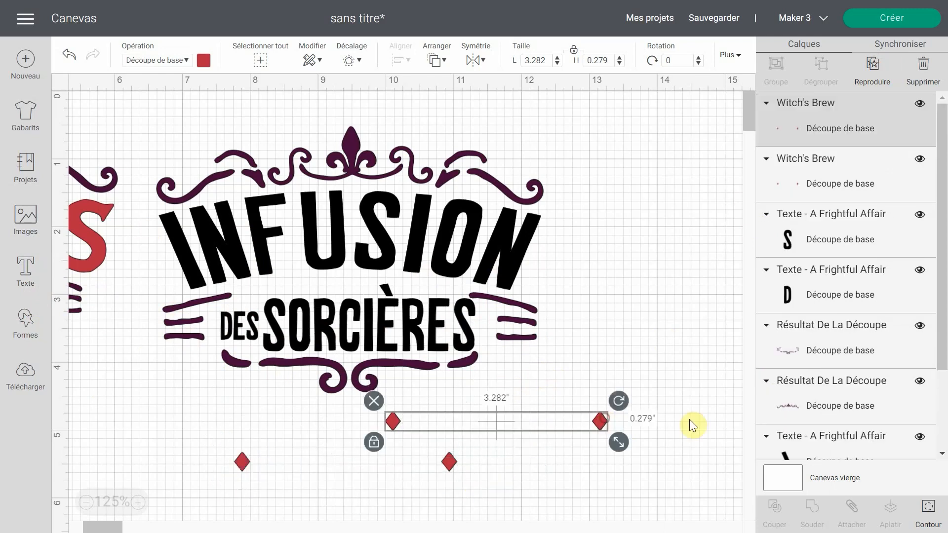
pyautogui.click(926, 508)
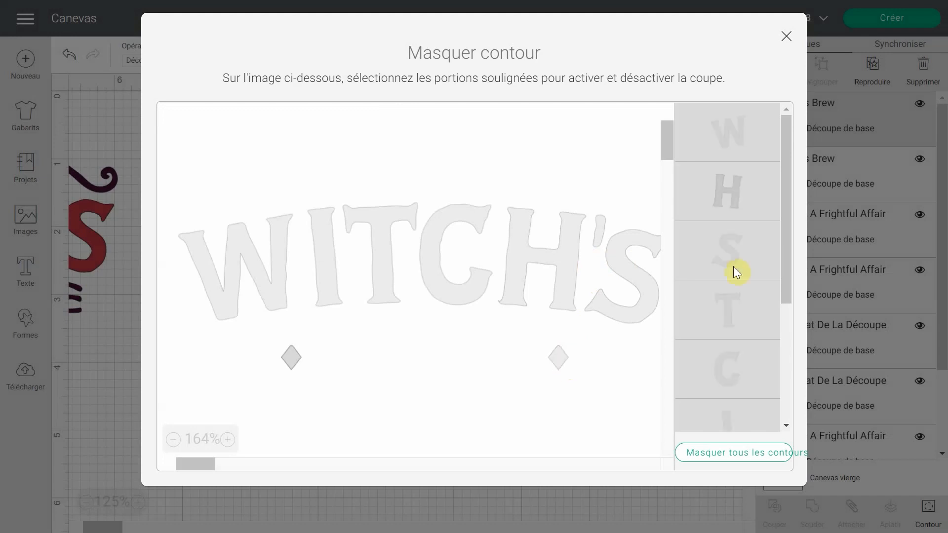
pyautogui.click(777, 40)
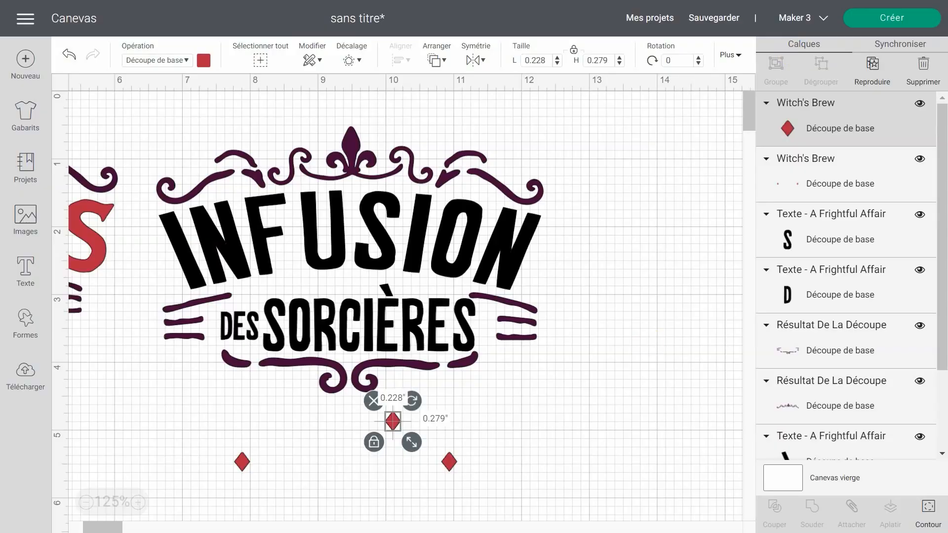
pyautogui.click(244, 463)
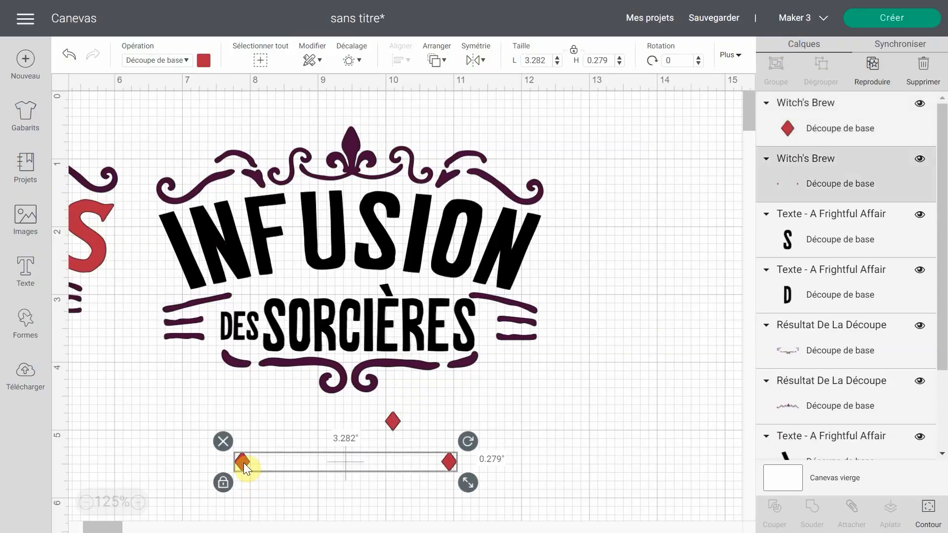
pyautogui.click(931, 511)
pyautogui.click(297, 354)
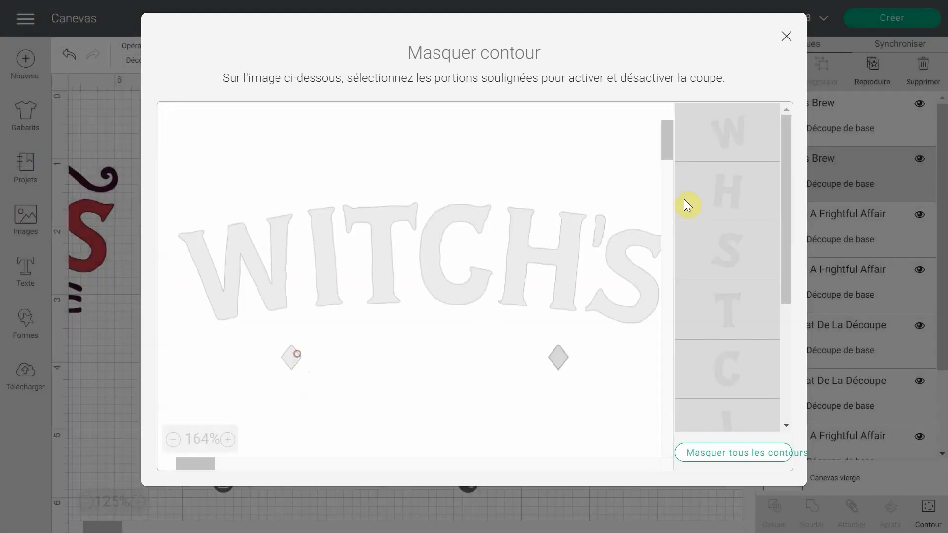
pyautogui.click(780, 46)
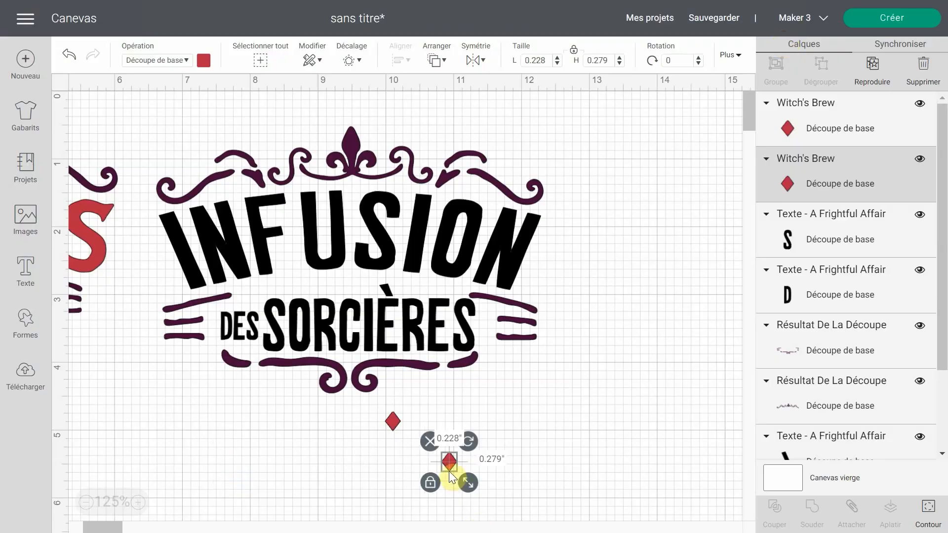
# Place one red diamond at each end of DES SORCIÈRES and centre the two diamonds vertically with each other
pyautogui.moveTo(455, 461); pyautogui.dragTo(486, 326)
pyautogui.moveTo(393, 422); pyautogui.dragTo(213, 321)
pyautogui.scroll(3, 472, 244)
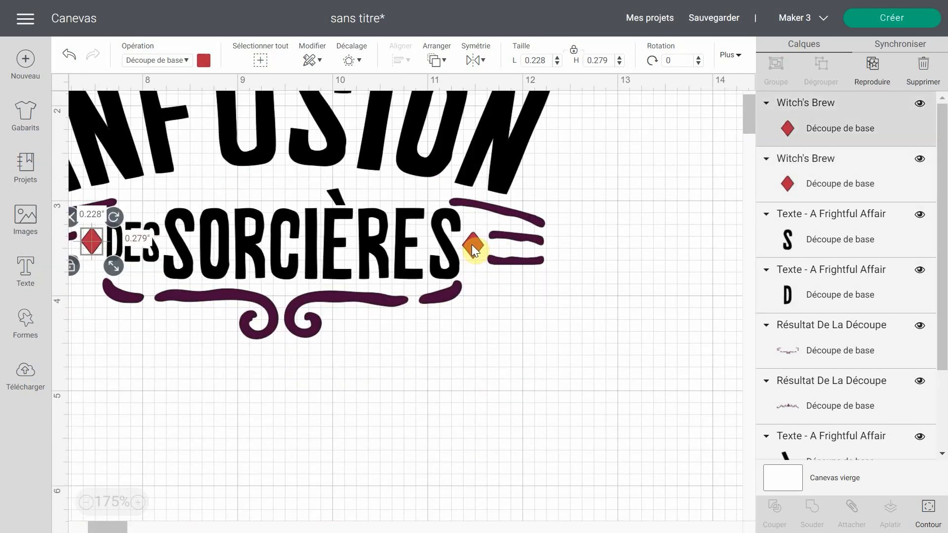
pyautogui.keyDown('shift'); pyautogui.click(472, 244); pyautogui.keyUp('shift')
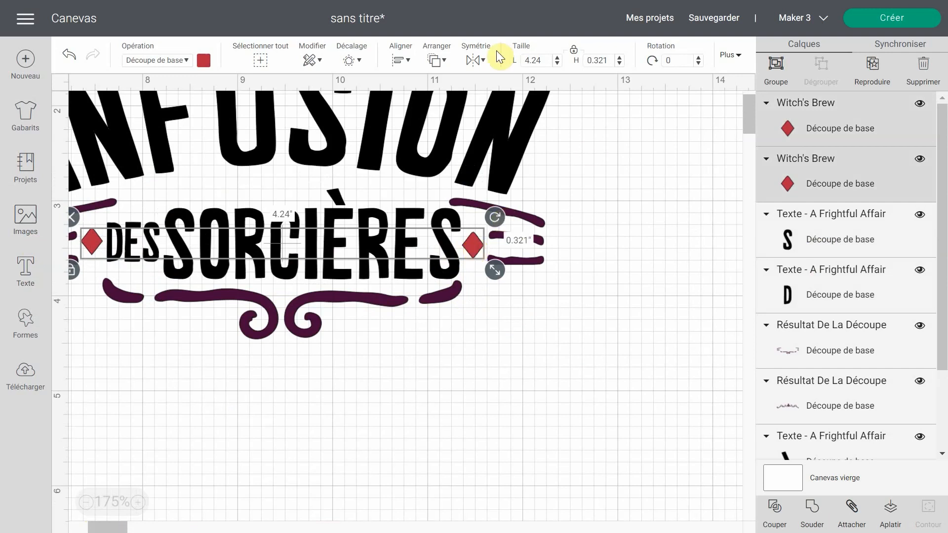
pyautogui.click(401, 59)
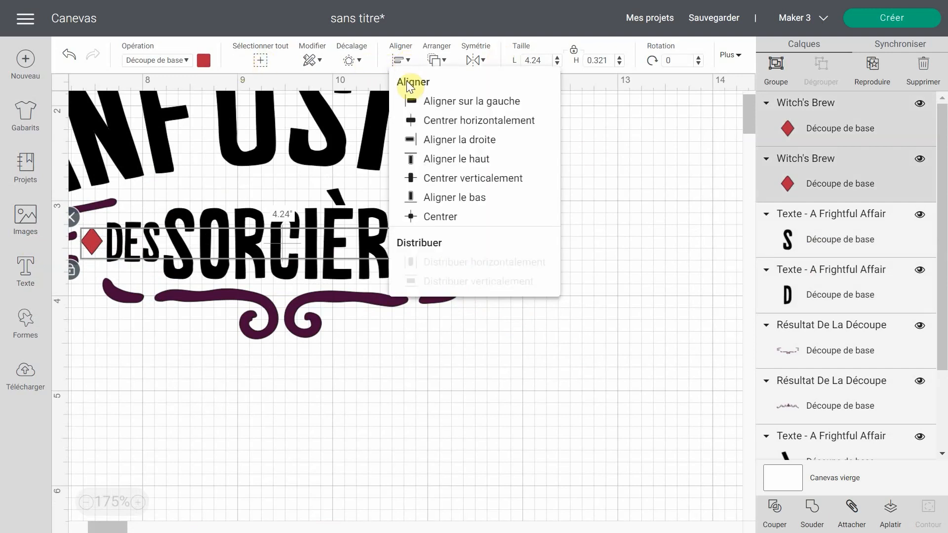
pyautogui.click(418, 179)
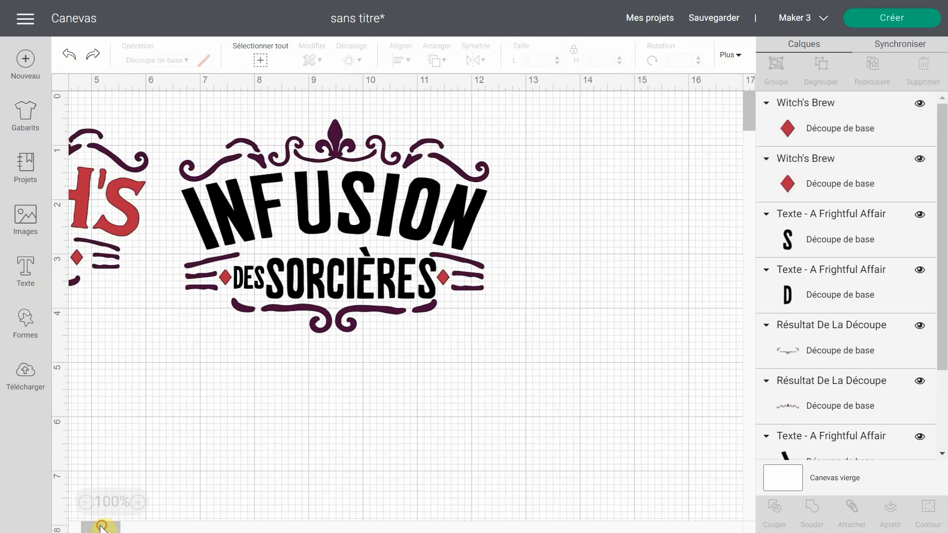
# Insert the solid purple Witch's Brew label from the Witches Potion Labels set and place it below the original design
pyautogui.moveTo(101, 526); pyautogui.dragTo(81, 526)
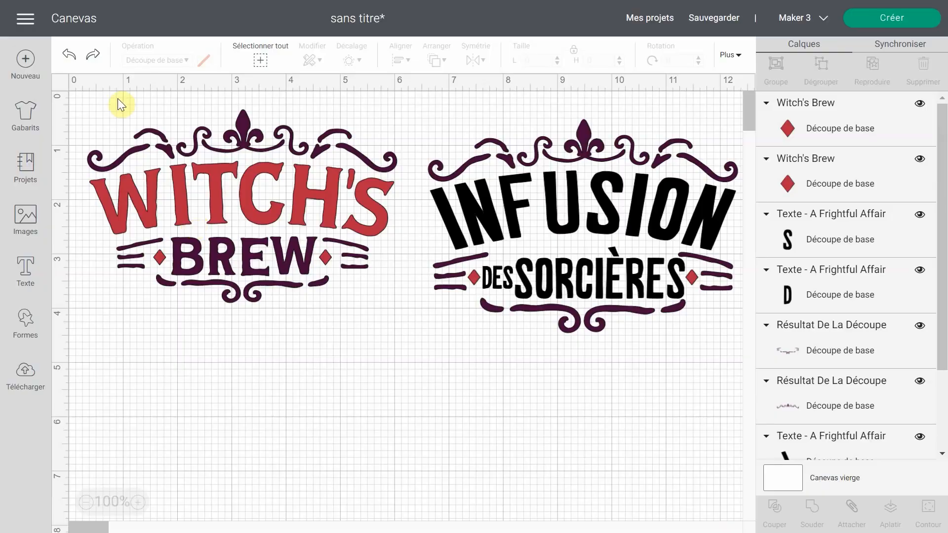
pyautogui.click(37, 226)
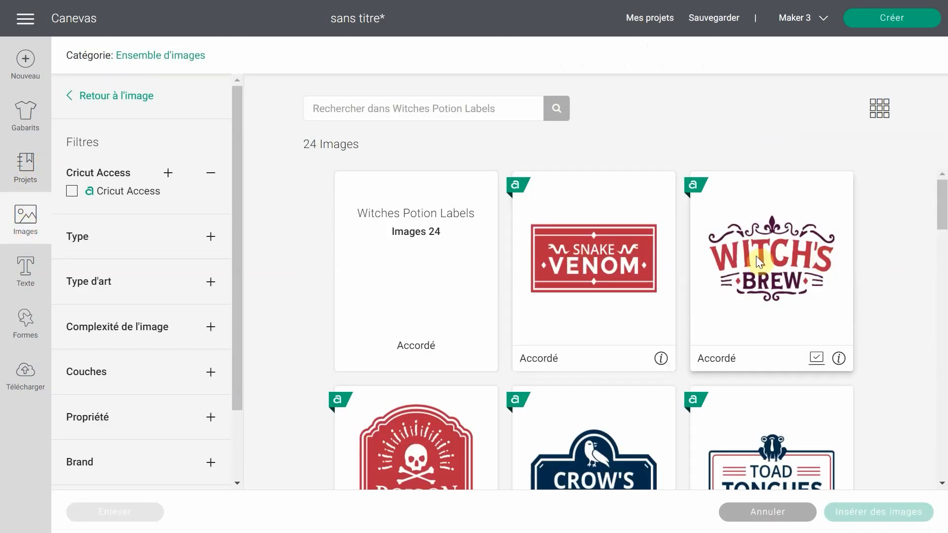
pyautogui.scroll(-4, 742, 256)
pyautogui.scroll(-15, 731, 241)
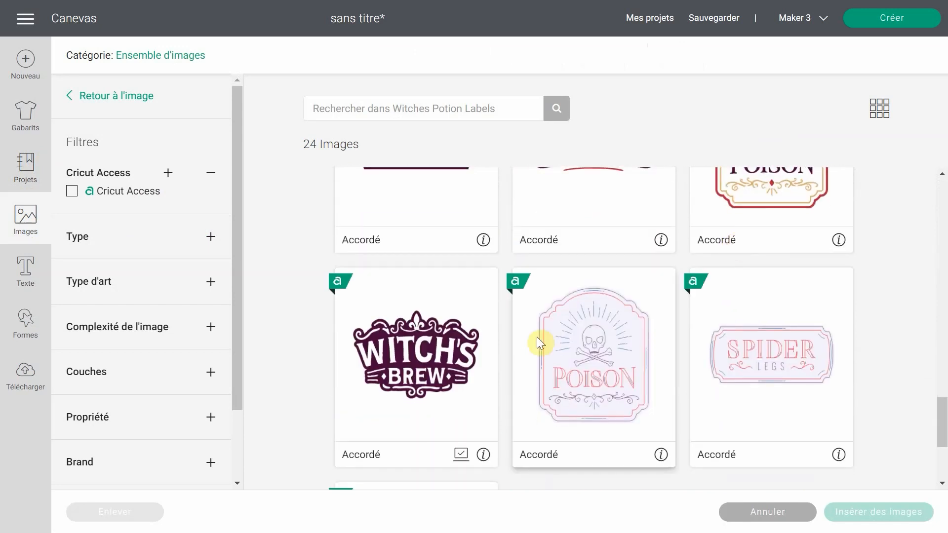
pyautogui.click(369, 387)
pyautogui.click(883, 518)
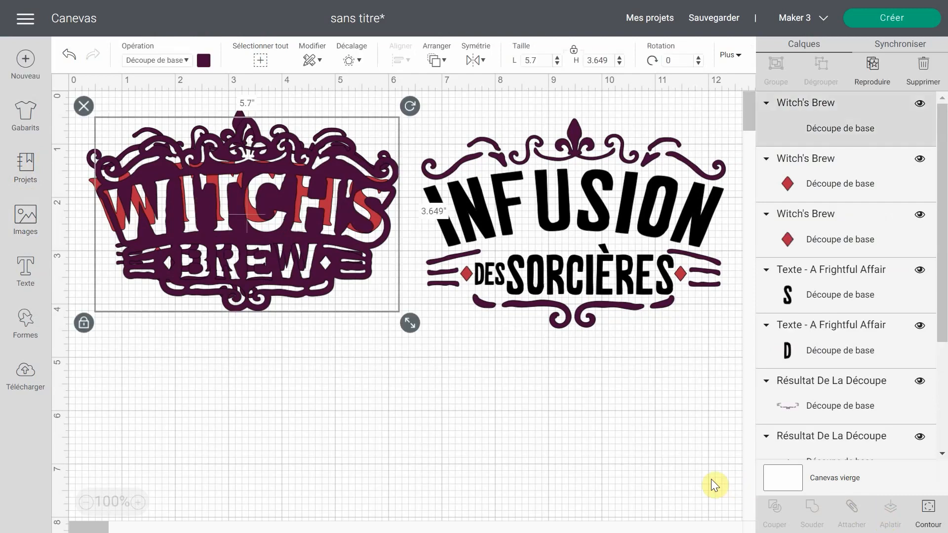
pyautogui.moveTo(341, 265); pyautogui.dragTo(335, 462)
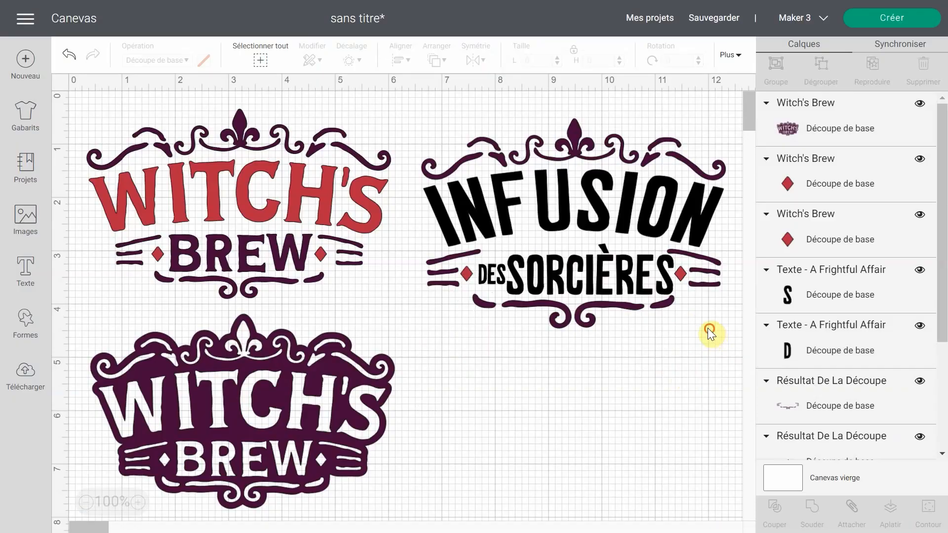
# Select the whole INFUSION DES SORCIÈRES design and apply a merged, rounded-corner offset of 0.15 in
pyautogui.moveTo(709, 332); pyautogui.dragTo(447, 139)
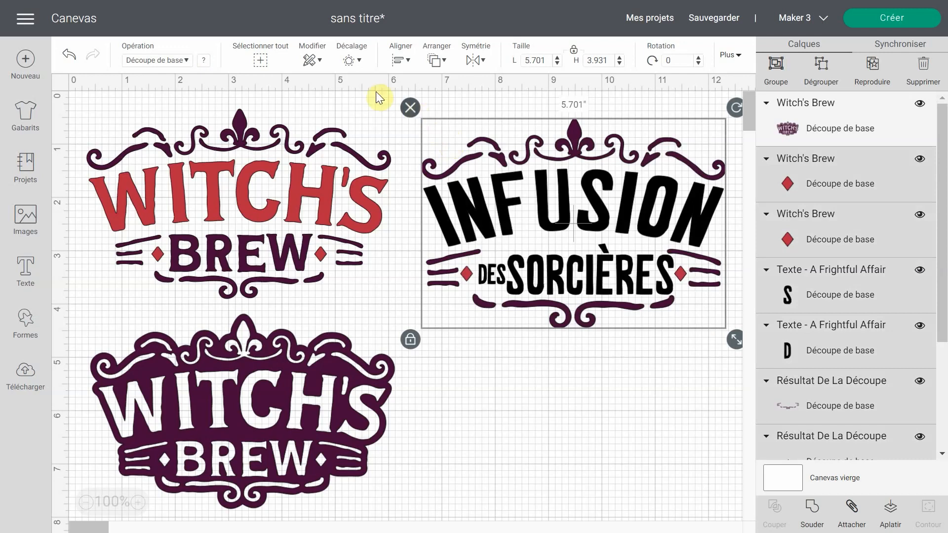
pyautogui.click(362, 60)
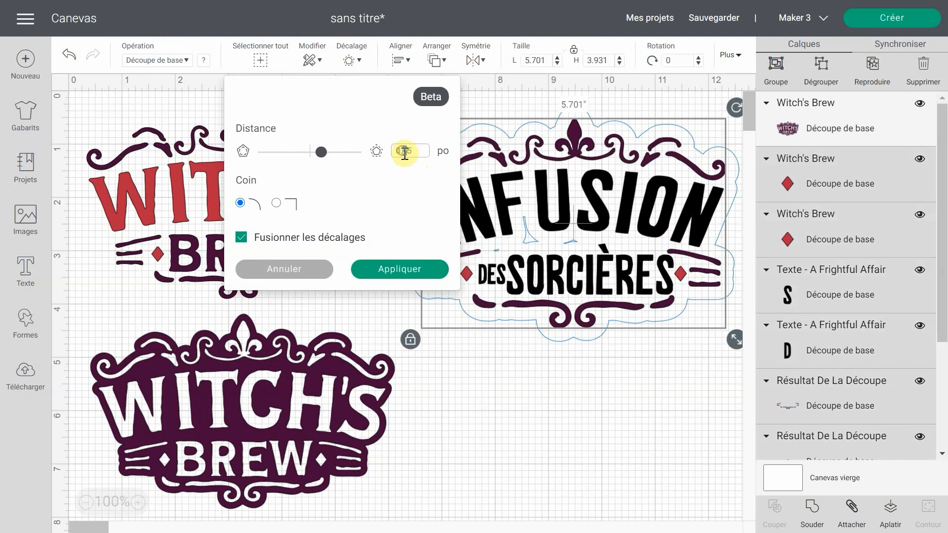
pyautogui.press('Return')
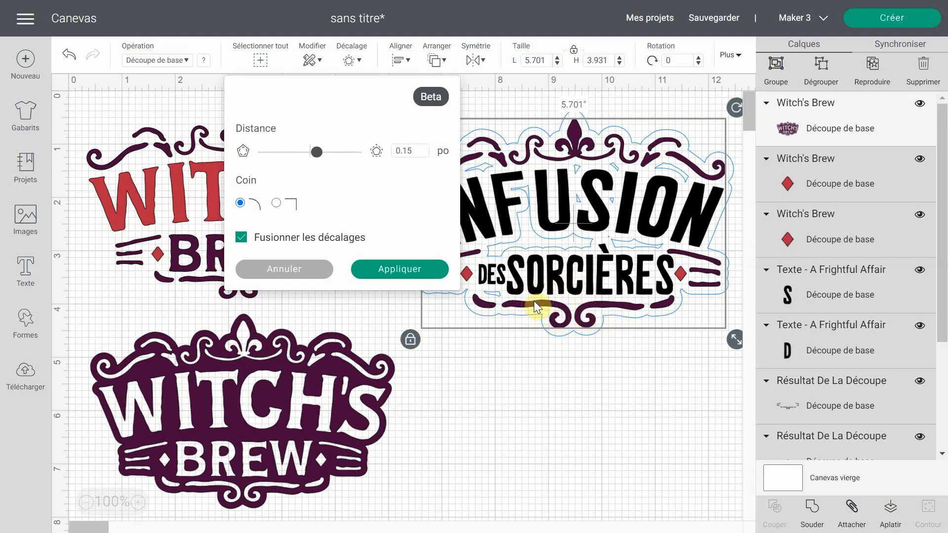
pyautogui.click(398, 270)
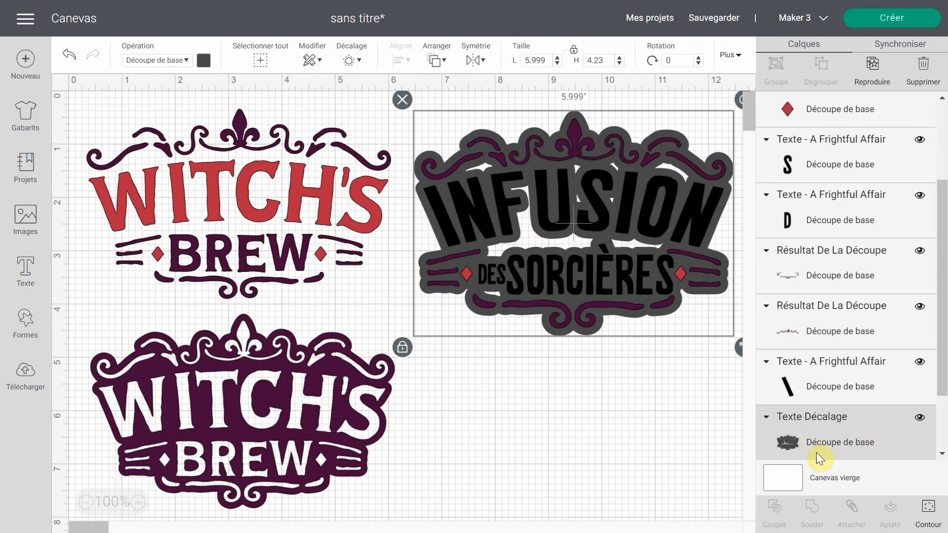
# Hide all the inner contours of the offset so the background shape becomes solid
pyautogui.click(929, 516)
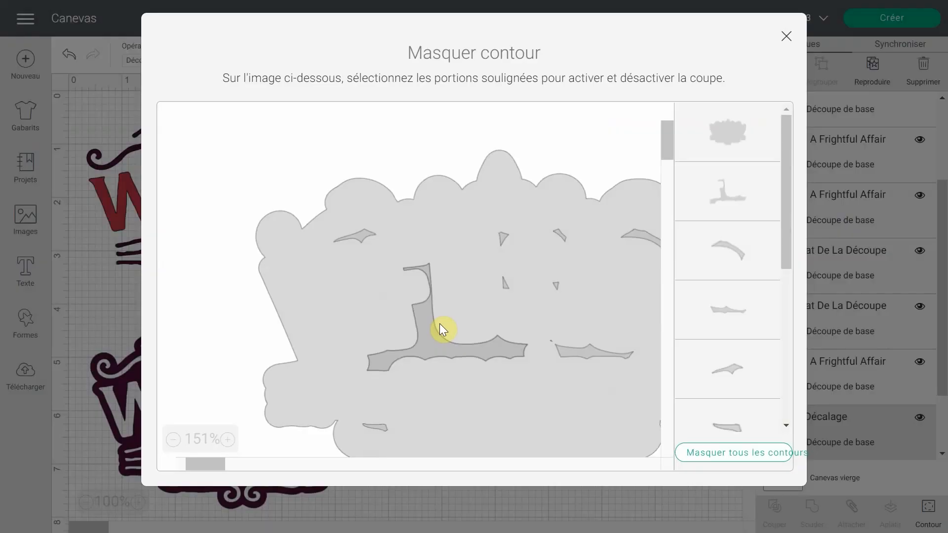
pyautogui.click(709, 461)
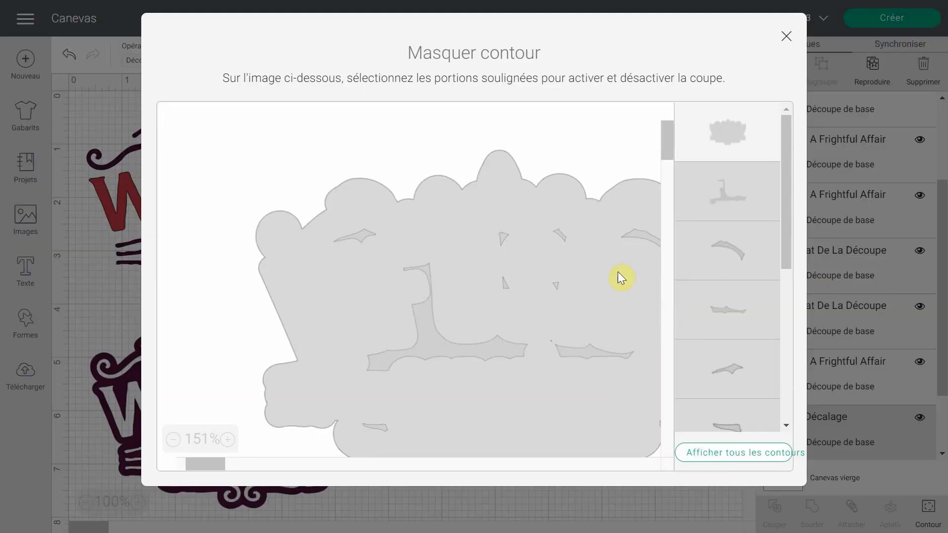
pyautogui.click(386, 424)
pyautogui.click(786, 36)
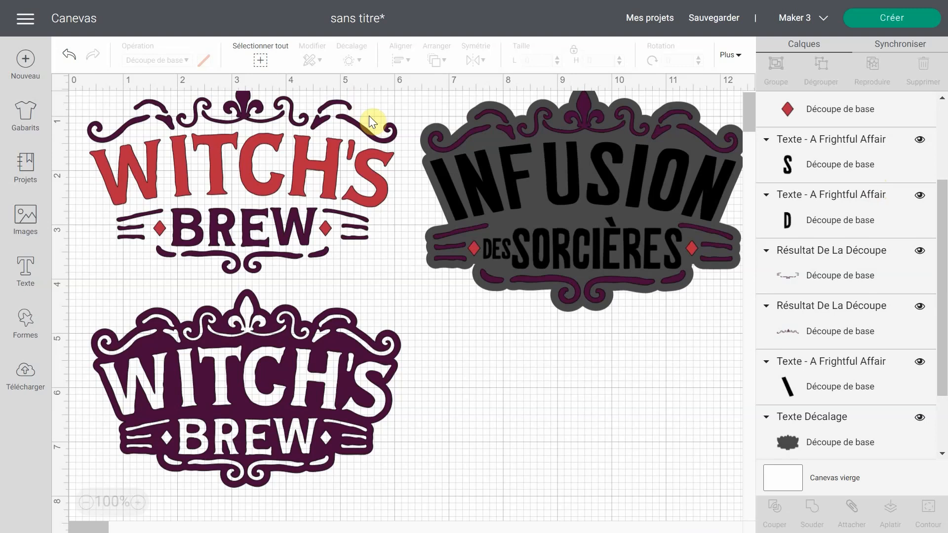
# Hide the solid Witch's Brew label, select every INFUSION DES SORCIÈRES text, ornament and diamond layer without the offset, and weld them
pyautogui.scroll(3, 844, 158)
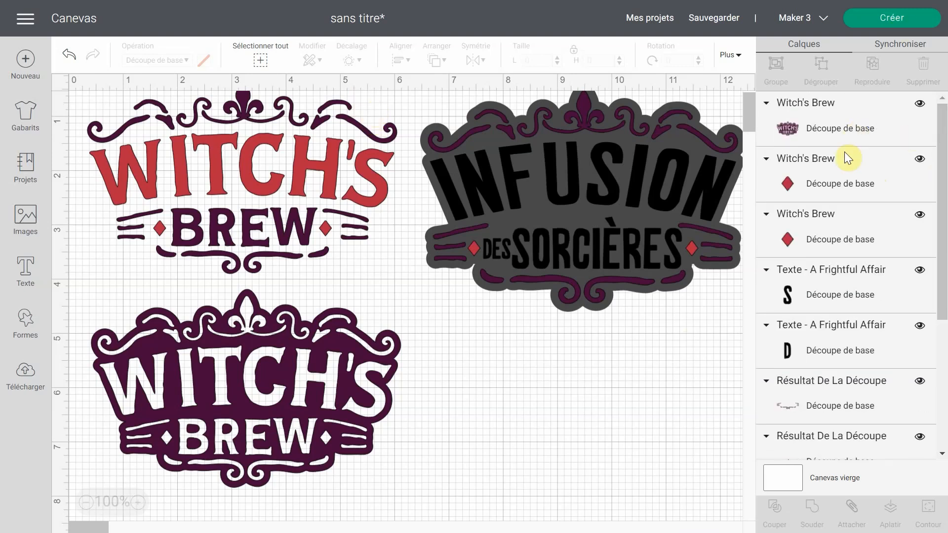
pyautogui.click(919, 104)
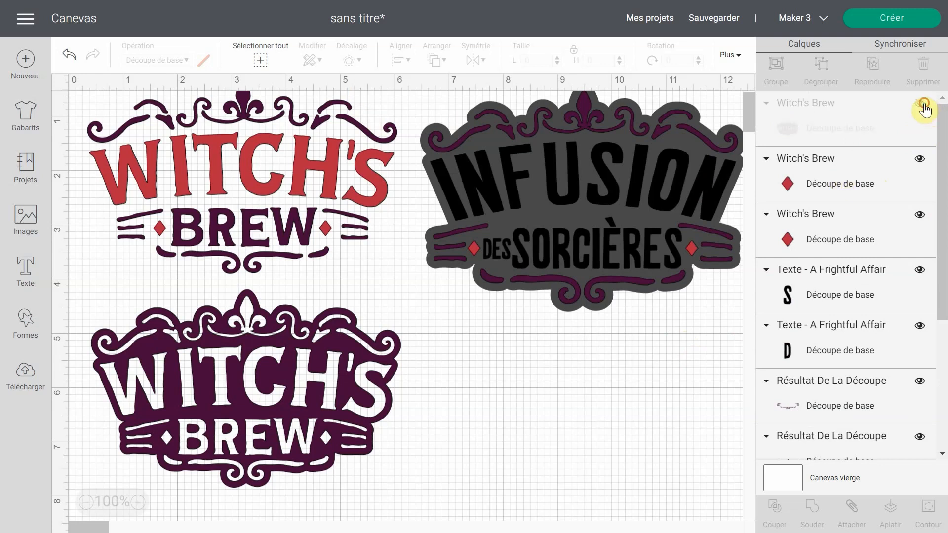
pyautogui.click(873, 183)
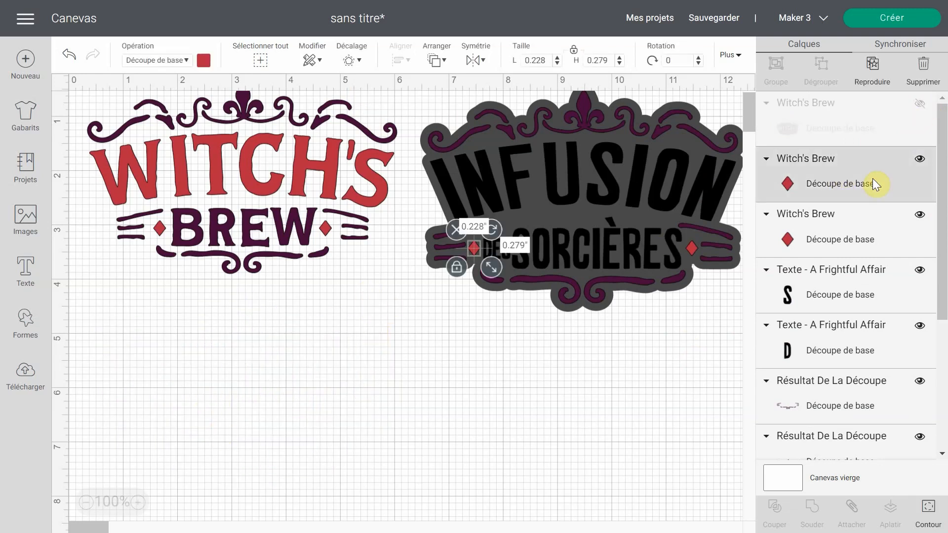
pyautogui.keyDown('shift'); pyautogui.click(858, 236); pyautogui.keyUp('shift')
pyautogui.keyDown('shift'); pyautogui.click(860, 281); pyautogui.keyUp('shift')
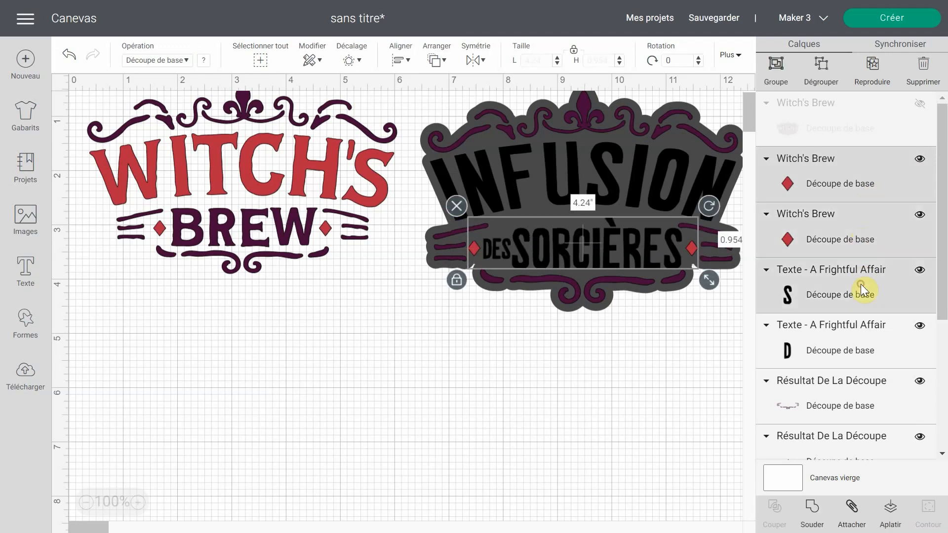
pyautogui.keyDown('shift'); pyautogui.click(858, 328); pyautogui.keyUp('shift')
pyautogui.keyDown('shift'); pyautogui.click(846, 400); pyautogui.keyUp('shift')
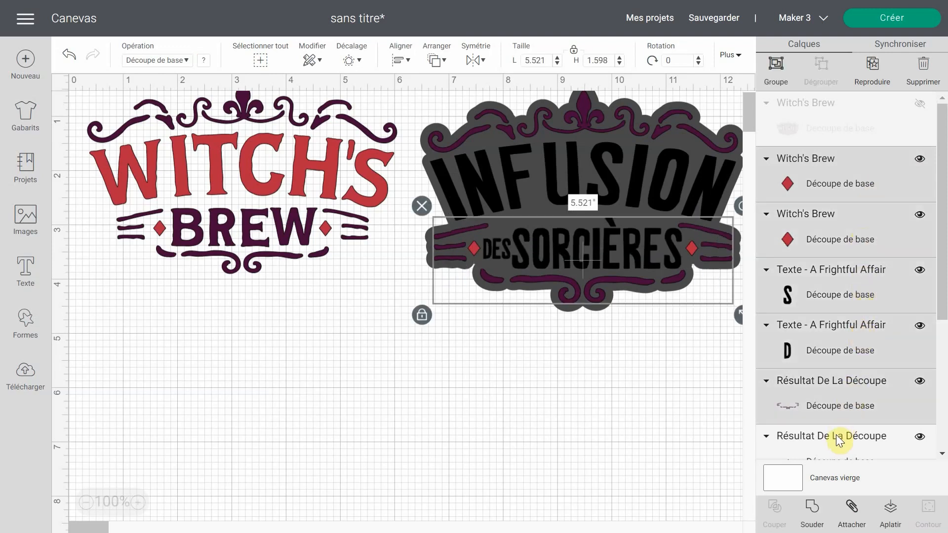
pyautogui.scroll(-3, 842, 430)
pyautogui.keyDown('shift'); pyautogui.click(851, 312); pyautogui.keyUp('shift')
pyautogui.scroll(-5, 850, 346)
pyautogui.keyDown('shift'); pyautogui.click(829, 315); pyautogui.keyUp('shift')
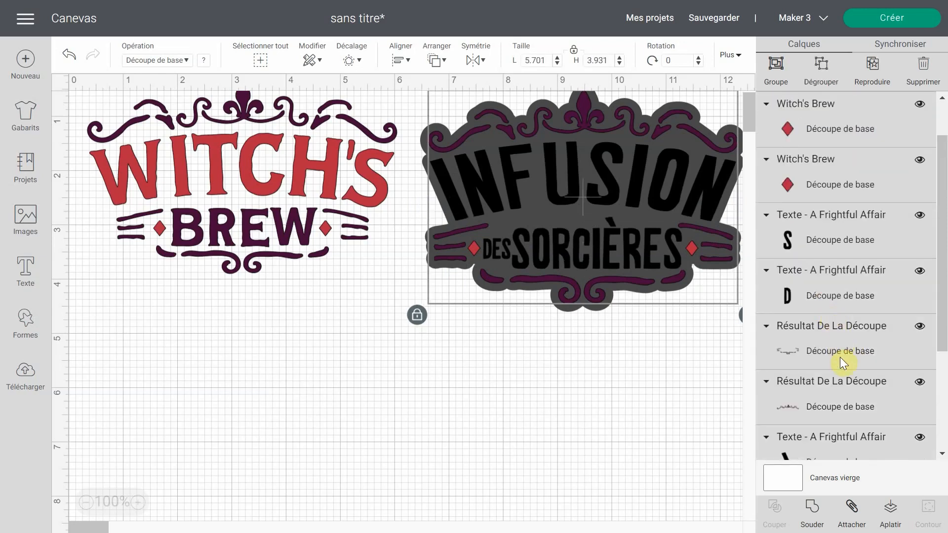
pyautogui.scroll(-5, 843, 360)
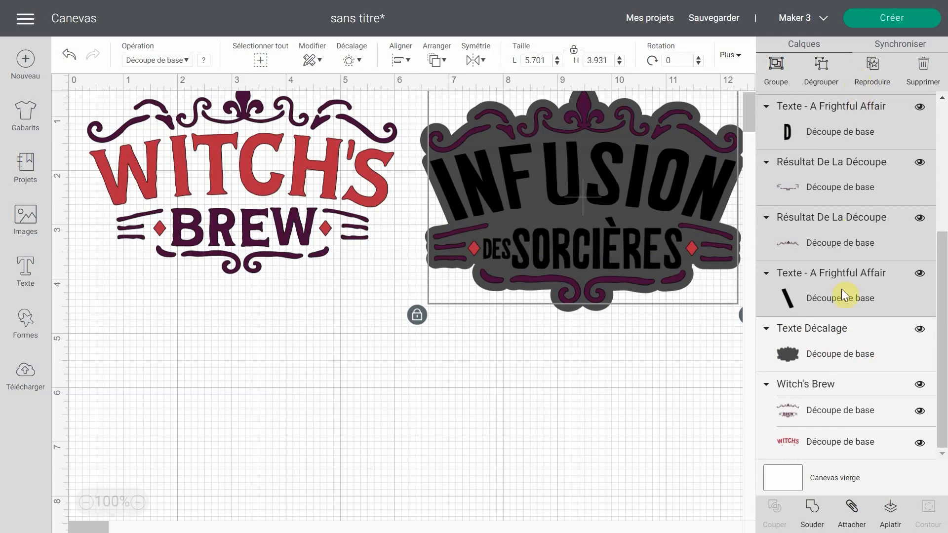
pyautogui.click(818, 516)
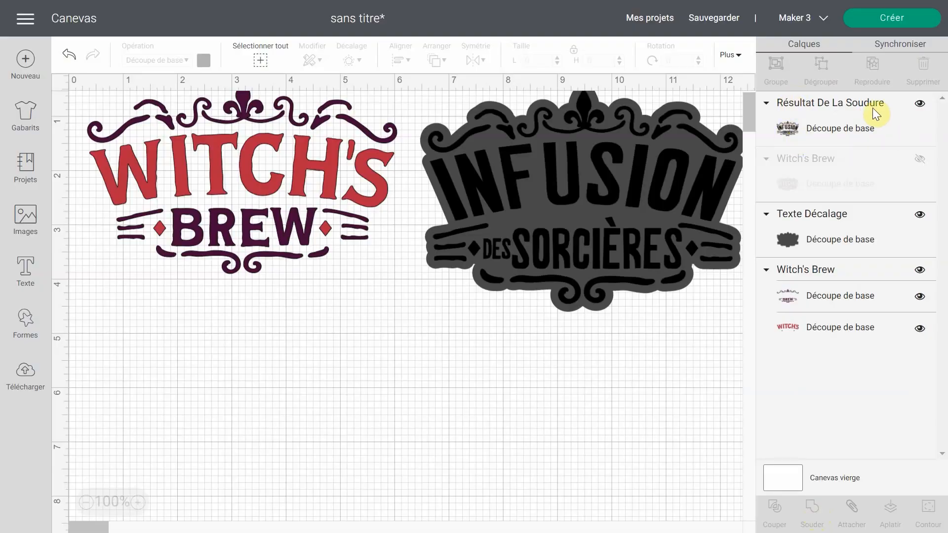
# Slice the welded INFUSION DES SORCIÈRES design out of the solid offset background
pyautogui.click(843, 127)
pyautogui.click(918, 105)
pyautogui.click(918, 104)
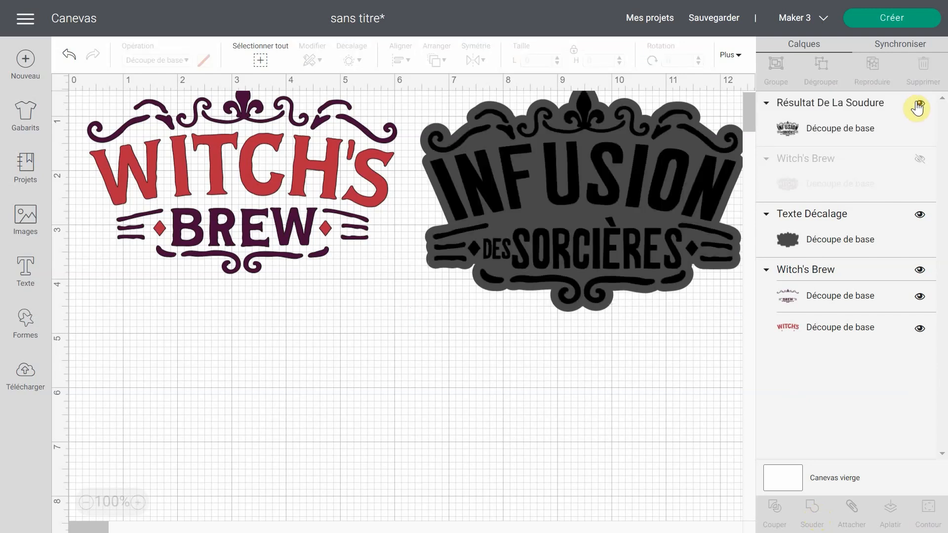
pyautogui.click(813, 116)
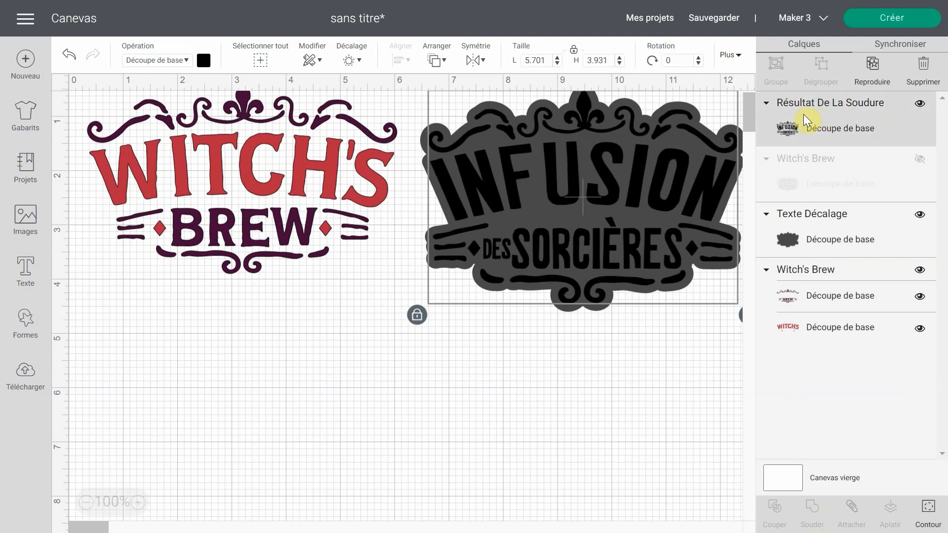
pyautogui.keyDown('shift'); pyautogui.click(844, 235); pyautogui.keyUp('shift')
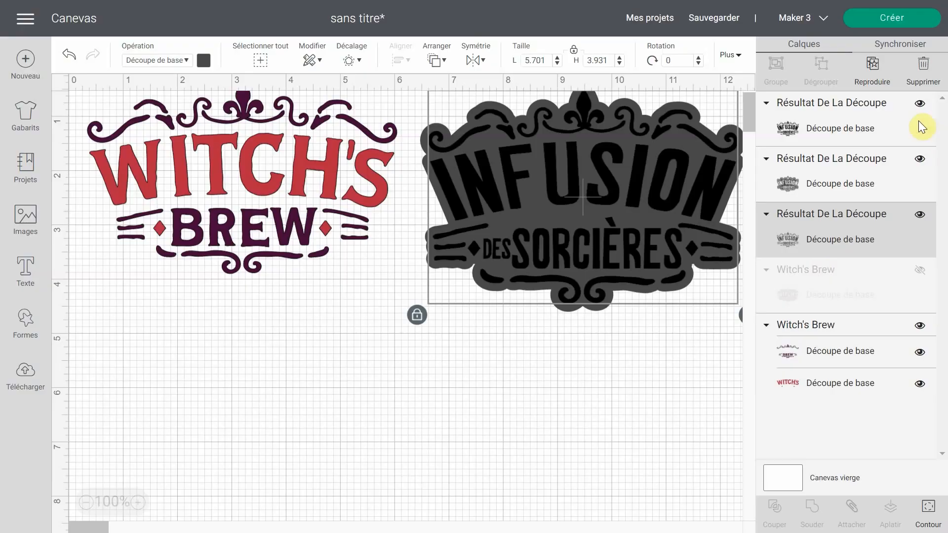
# Examine the three slice result layers to identify the black design, the cut-out background and the grey lettering
pyautogui.click(867, 122)
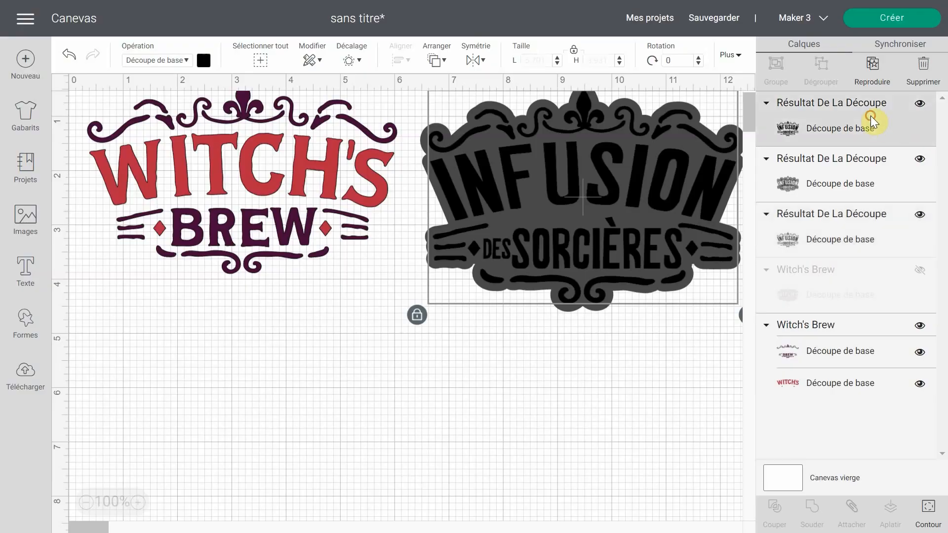
pyautogui.click(873, 176)
pyautogui.click(854, 246)
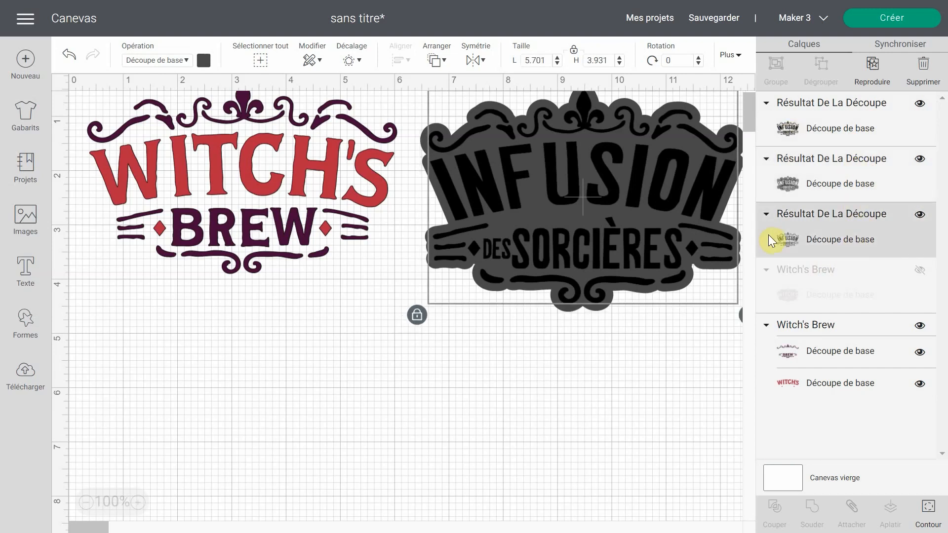
pyautogui.click(805, 187)
# Show the solid Witch's Brew label again, shift it slightly sideways and select the grey lettering slice result
pyautogui.click(920, 270)
pyautogui.moveTo(183, 365); pyautogui.dragTo(205, 363)
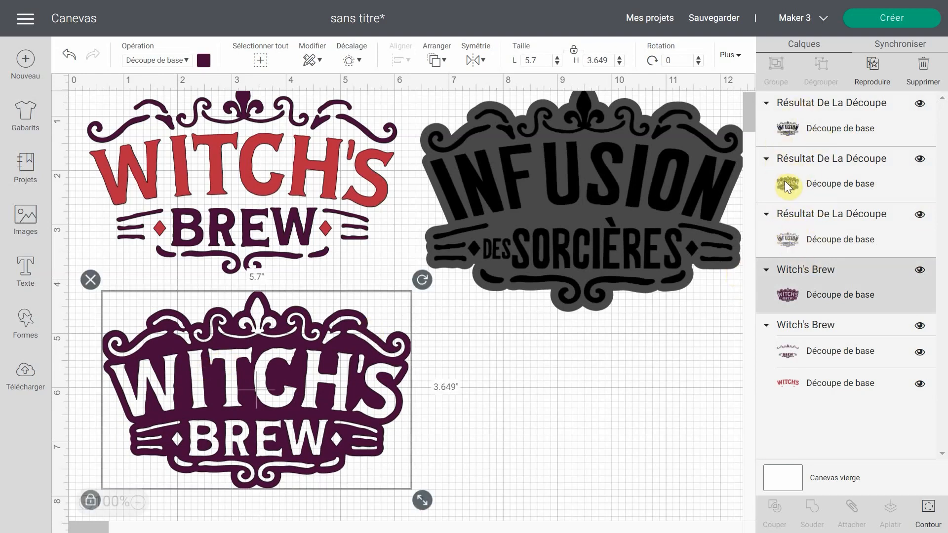
pyautogui.click(875, 231)
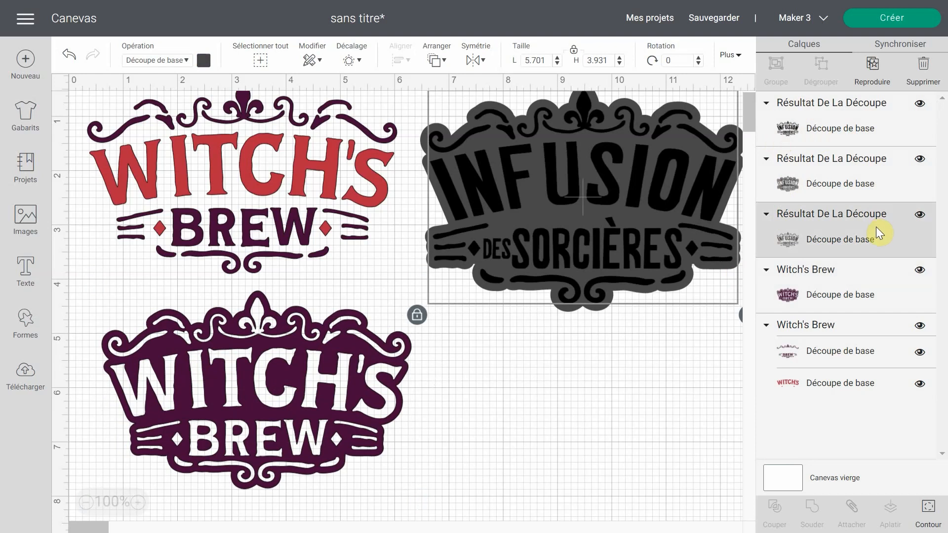